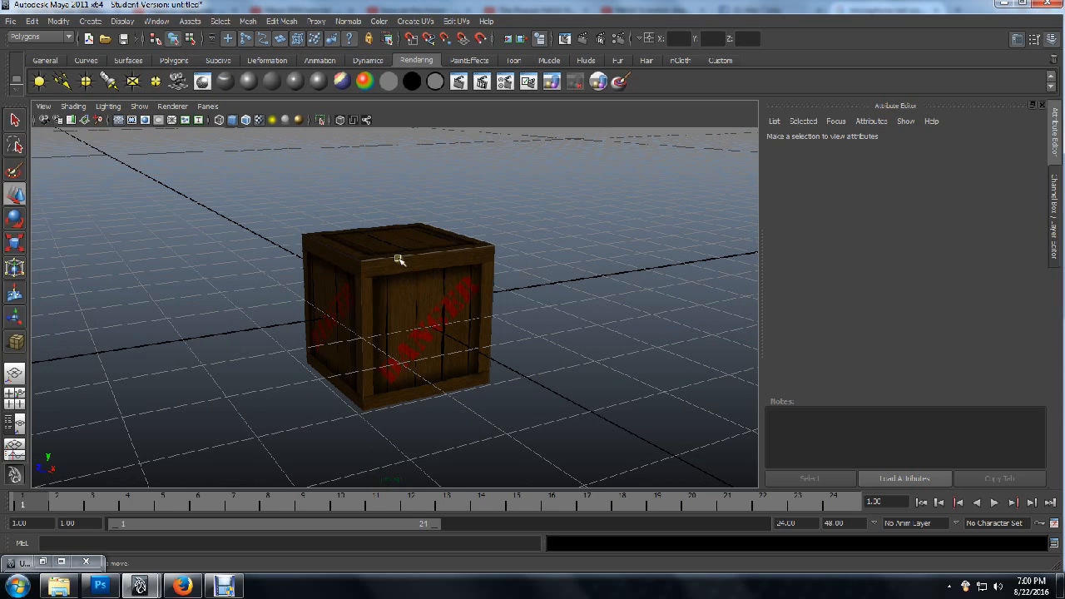
- Close the Attribute Editor so the Channel Box shows, and delete the textured crate from the scene
{"action": "left_click", "coordinate": [1044, 106]}
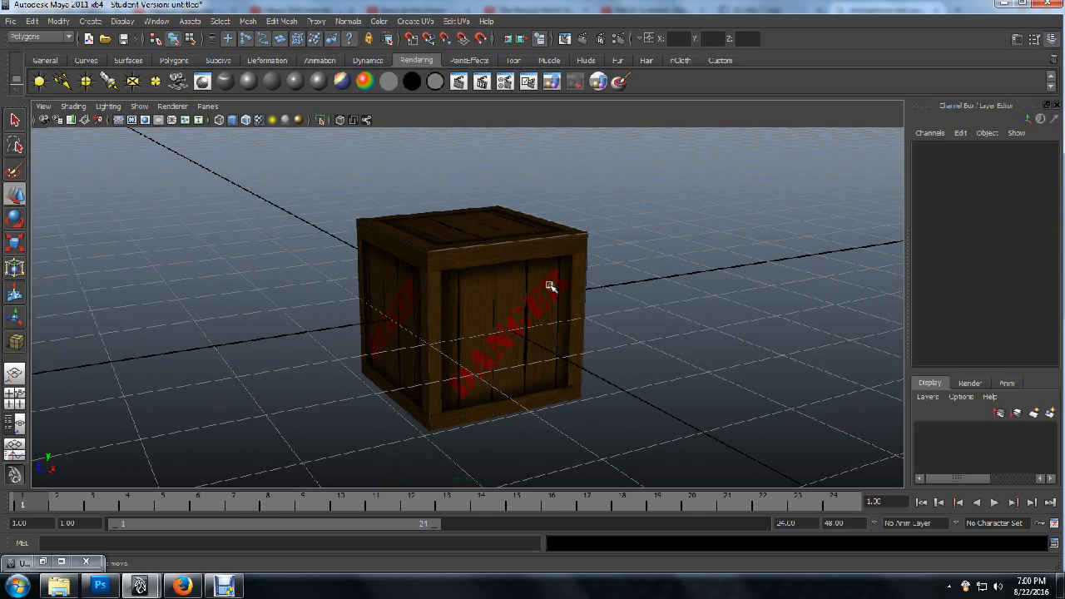
{"action": "mouse_move", "coordinate": [507, 296]}
{"action": "left_mouse_down", "text": "alt"}
{"action": "mouse_move", "coordinate": [515, 316]}
{"action": "mouse_move", "coordinate": [499, 311]}
{"action": "left_mouse_up", "text": "alt"}
{"action": "left_click", "coordinate": [502, 302]}
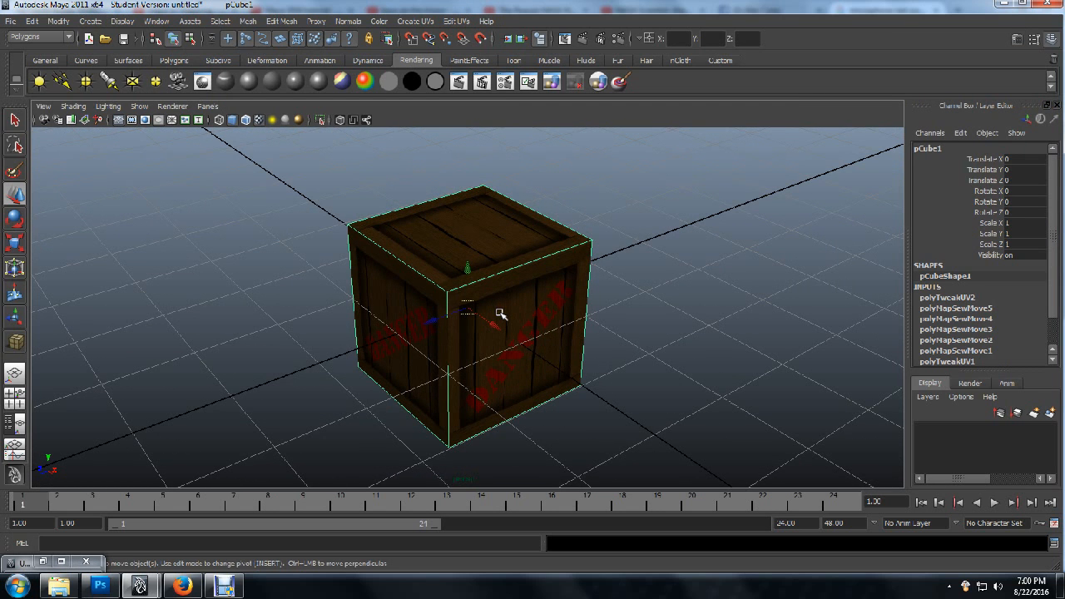
{"action": "key", "text": "Delete"}
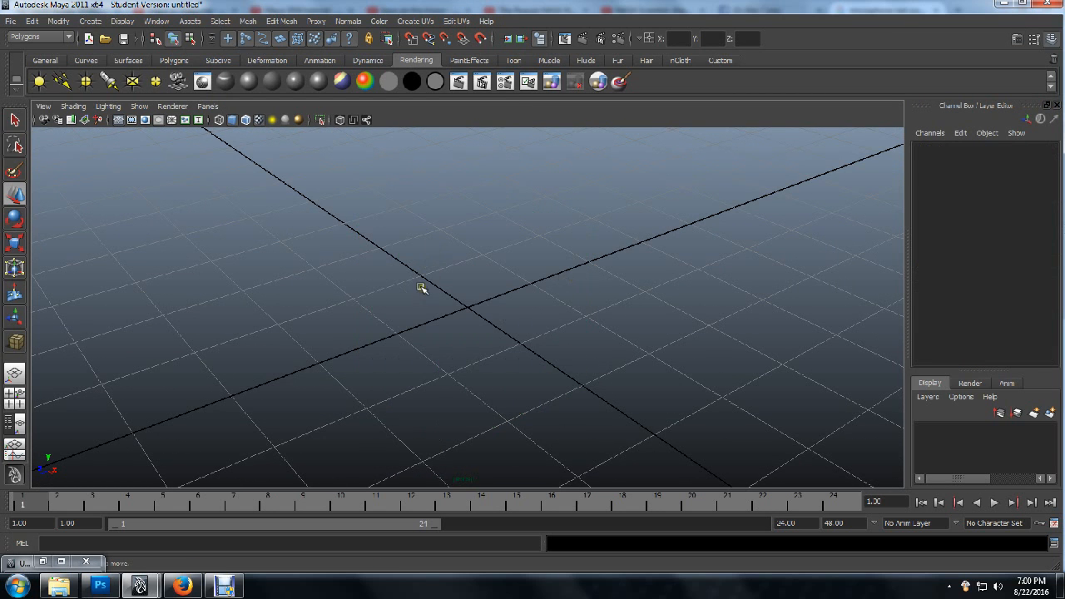
- Create a new polygon cube primitive at the origin and deselect it
{"action": "left_click", "coordinate": [90, 21]}
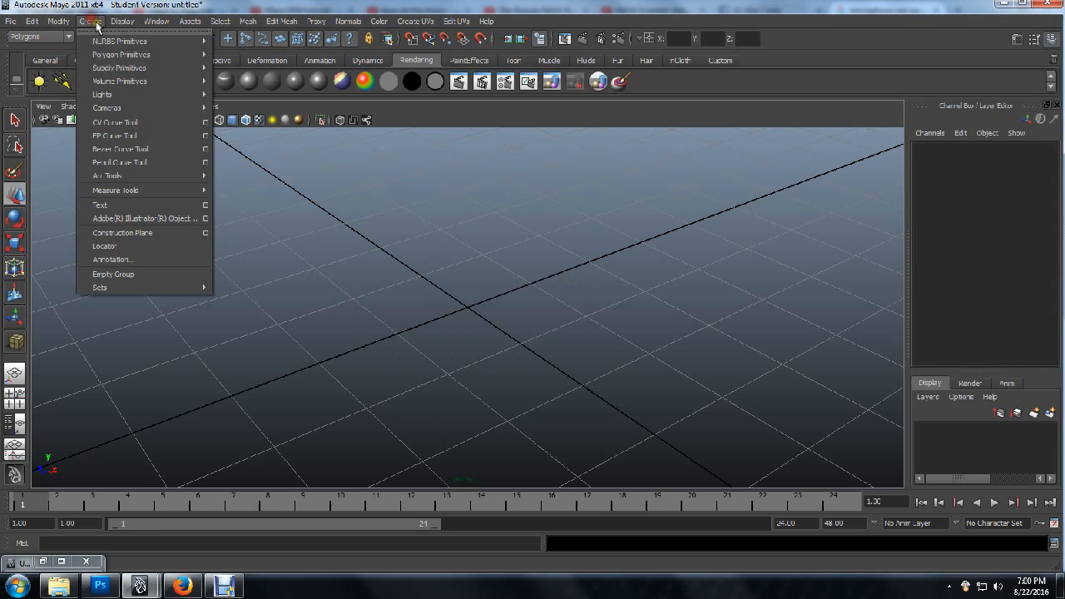
{"action": "mouse_move", "coordinate": [109, 58]}
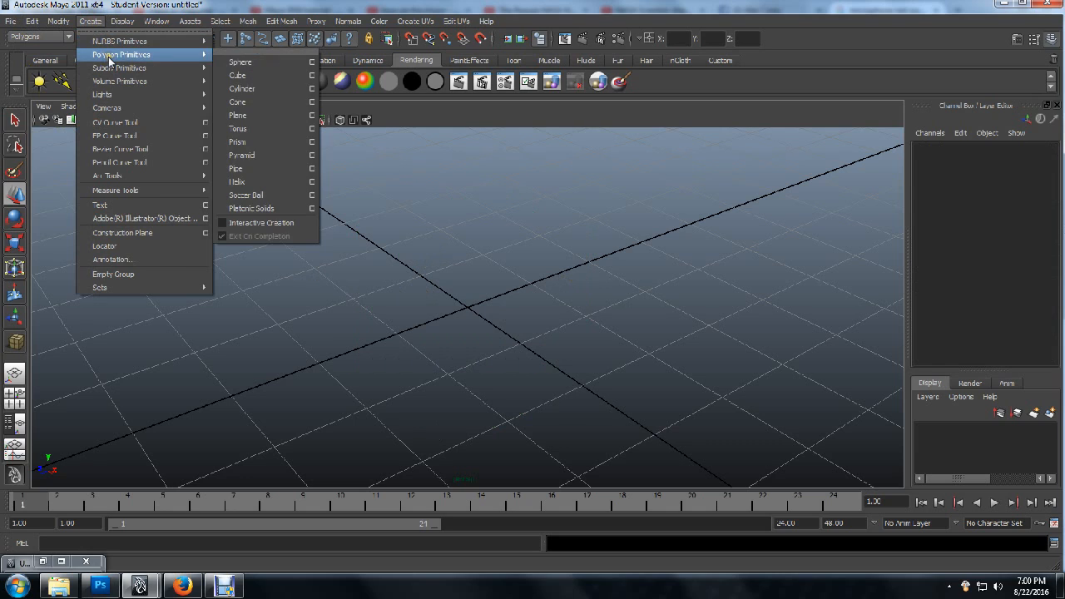
{"action": "left_click", "coordinate": [258, 75]}
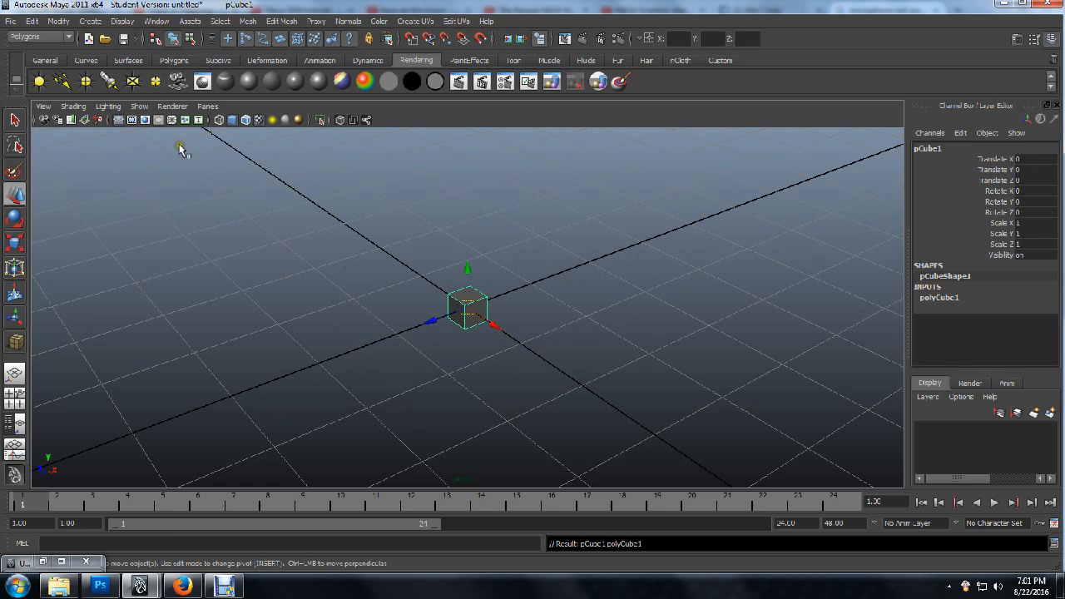
{"action": "left_click", "coordinate": [90, 21]}
{"action": "mouse_move", "coordinate": [106, 55]}
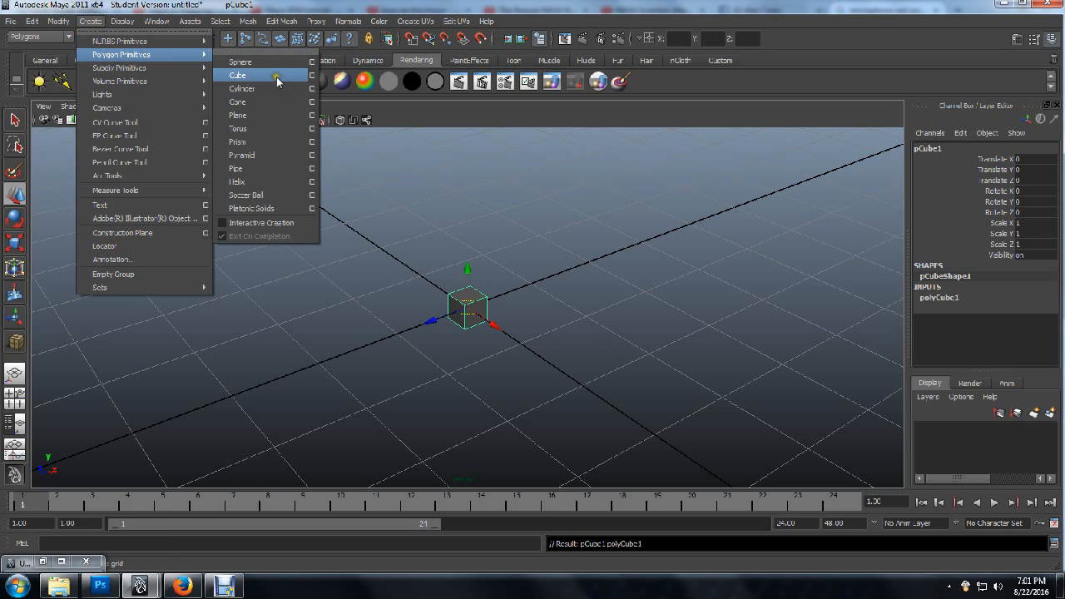
{"action": "left_click", "coordinate": [716, 260]}
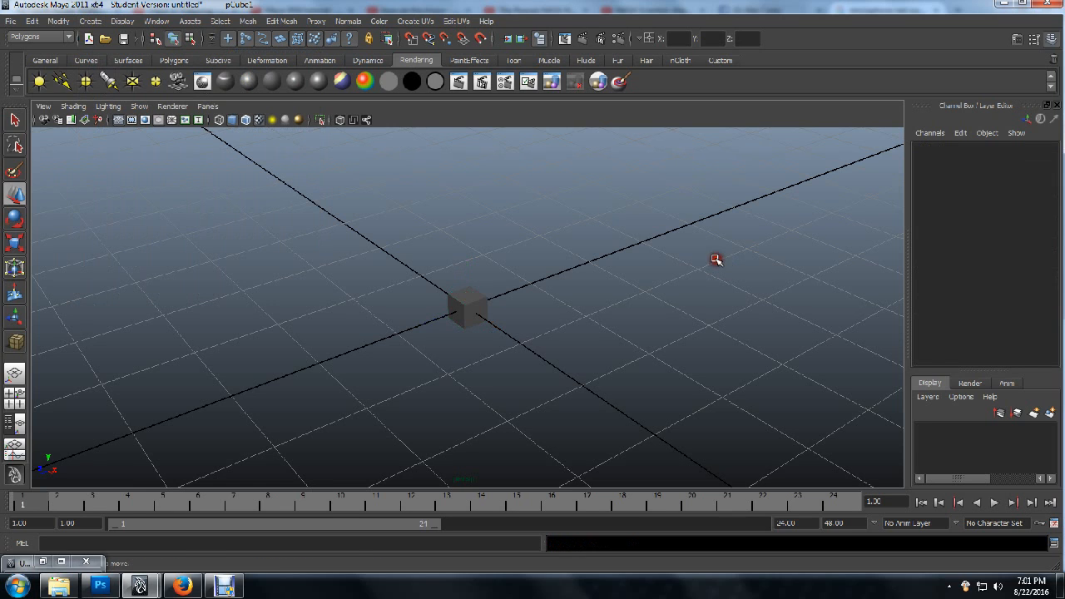
- Set the cube's width, height and depth to 6, and dismiss the Windows color scheme prompt for good, keeping the current scheme
{"action": "left_click", "coordinate": [471, 316]}
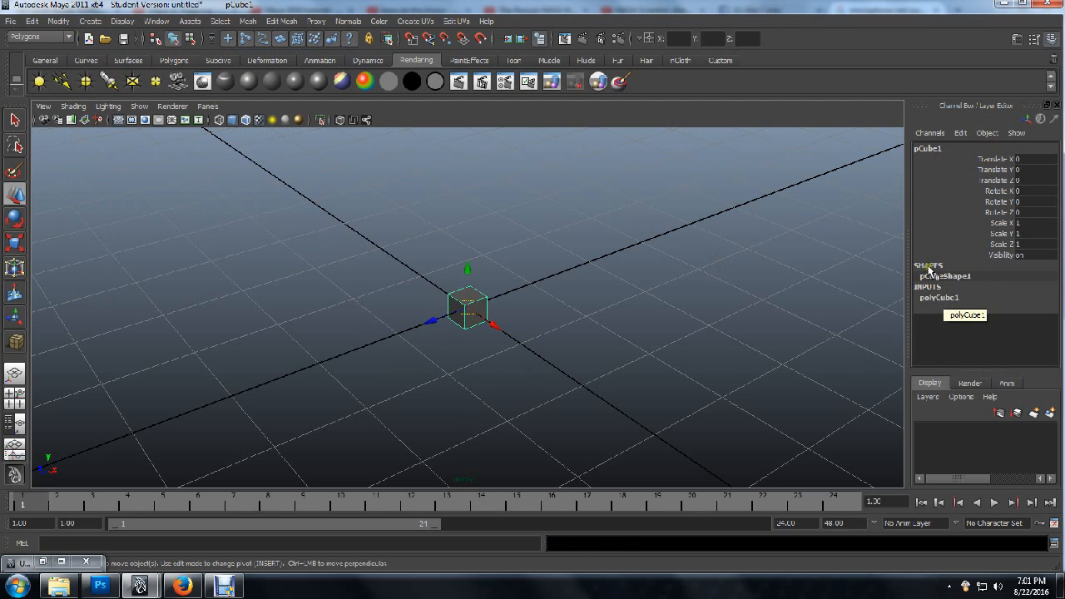
{"action": "left_click", "coordinate": [946, 297]}
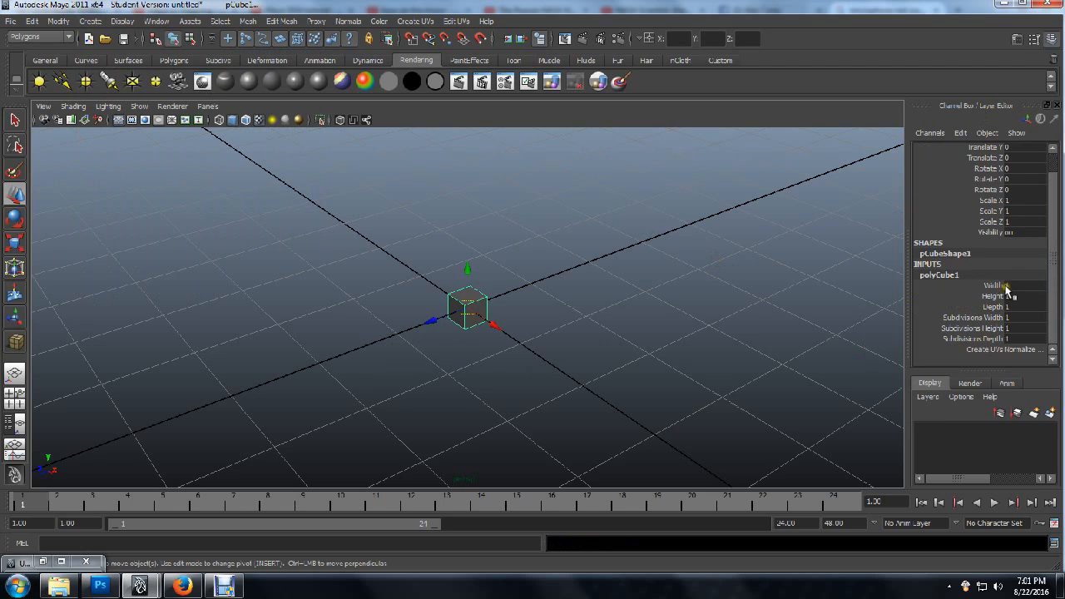
{"action": "left_click_drag", "start_coordinate": [1010, 285], "coordinate": [1017, 304]}
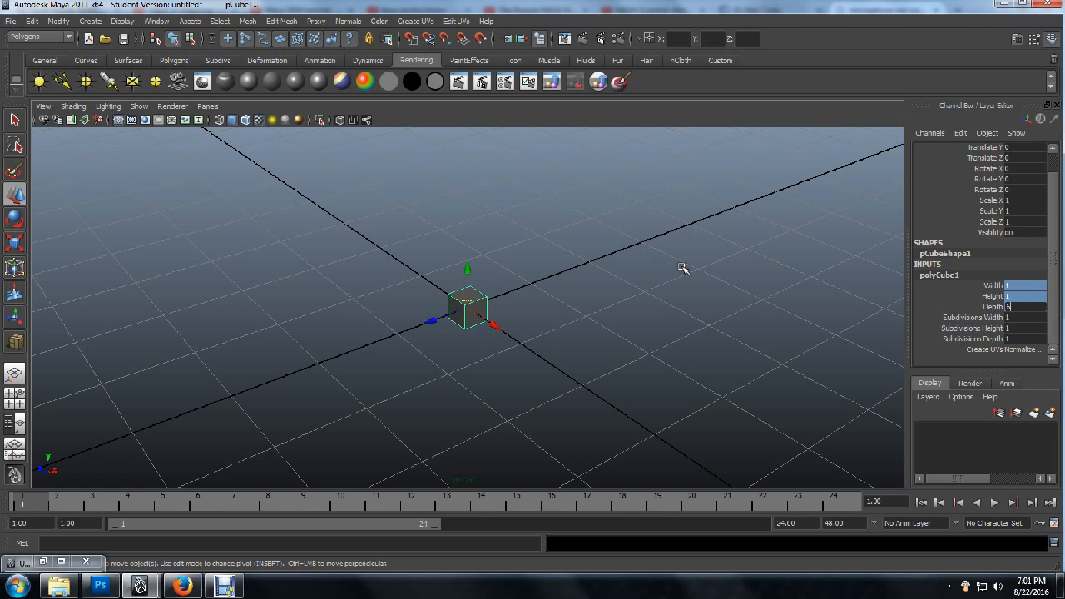
{"action": "type", "text": "6"}
{"action": "key", "text": "Return"}
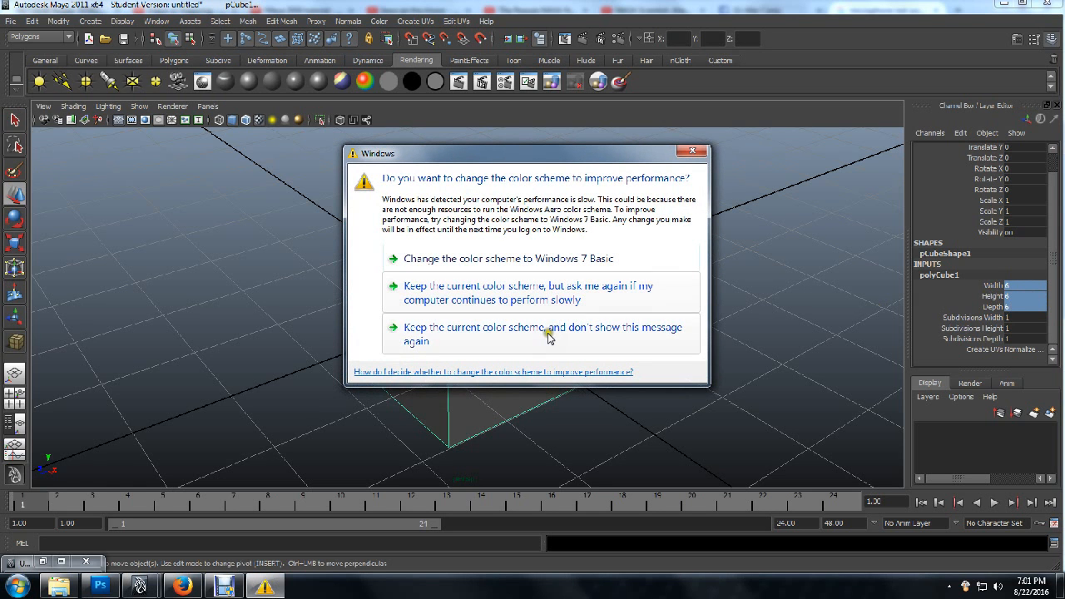
{"action": "left_click", "coordinate": [547, 334]}
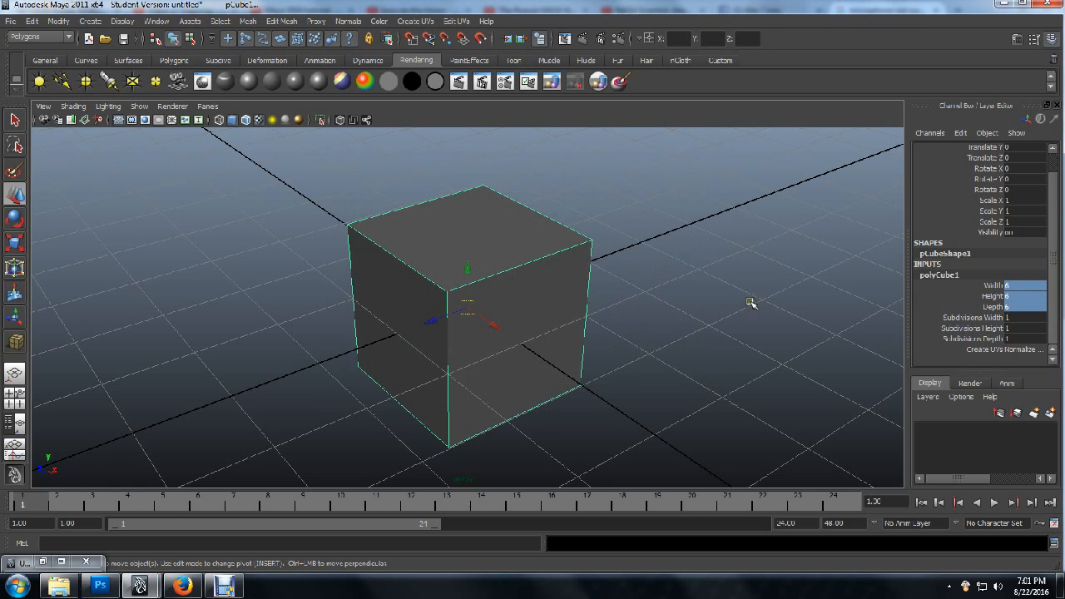
- Open the UV Texture Editor to show the selected cube's default UV layout
{"action": "scroll", "coordinate": [656, 250], "scroll_direction": "down", "scroll_amount": 5}
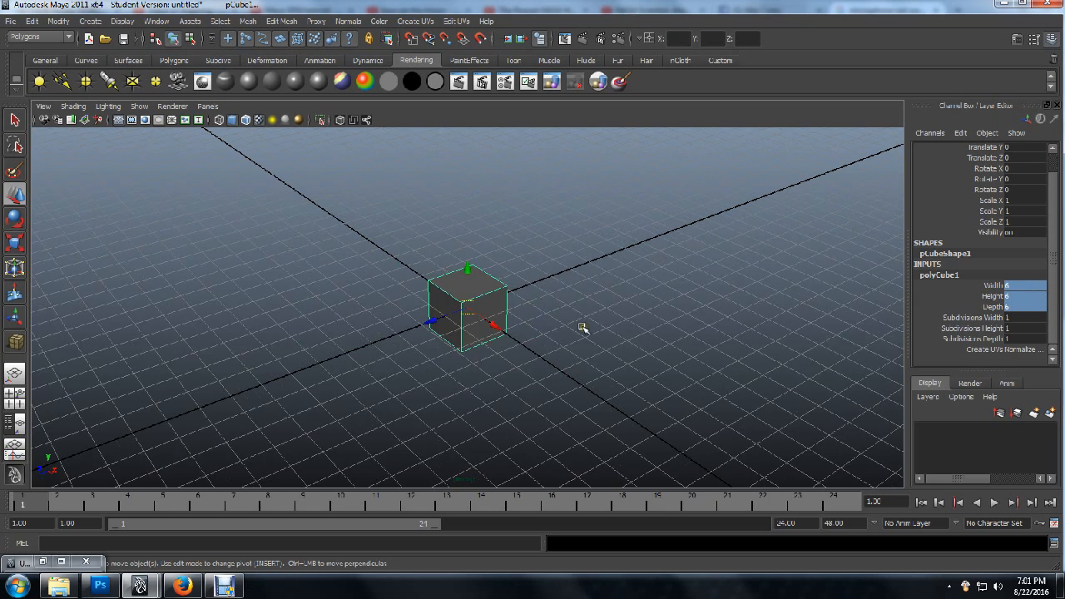
{"action": "scroll", "coordinate": [582, 327], "scroll_direction": "up", "scroll_amount": 6}
{"action": "scroll", "coordinate": [582, 328], "scroll_direction": "down", "scroll_amount": 4}
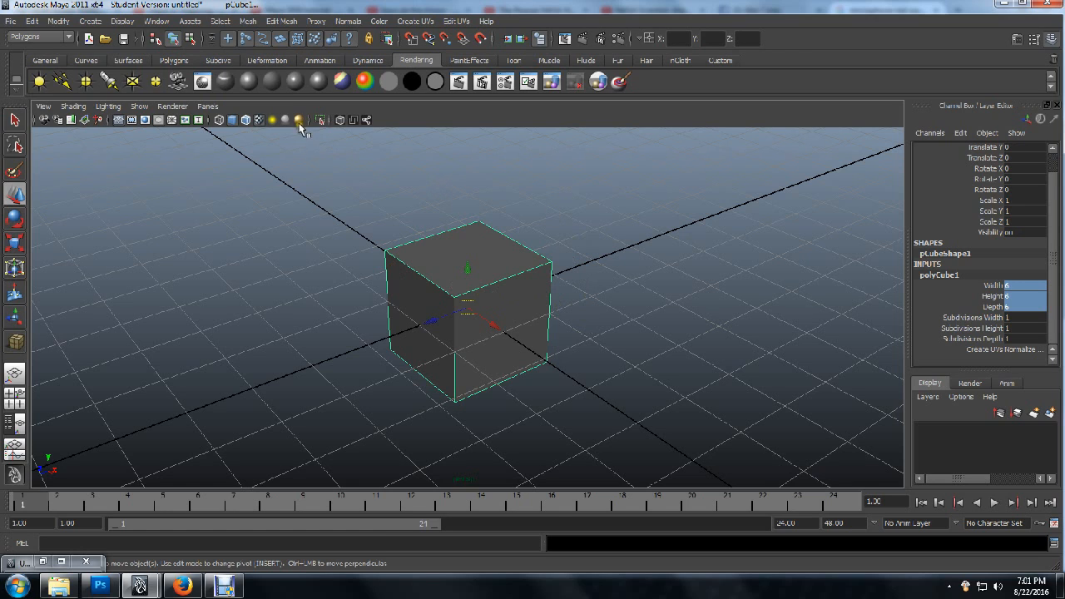
{"action": "left_click", "coordinate": [455, 22]}
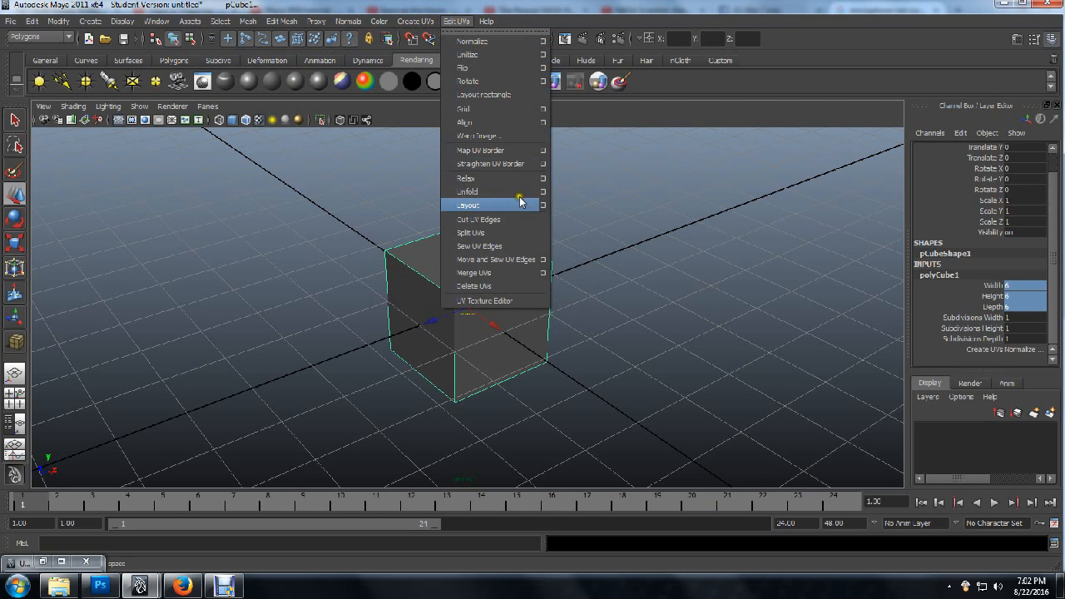
{"action": "left_click", "coordinate": [502, 300]}
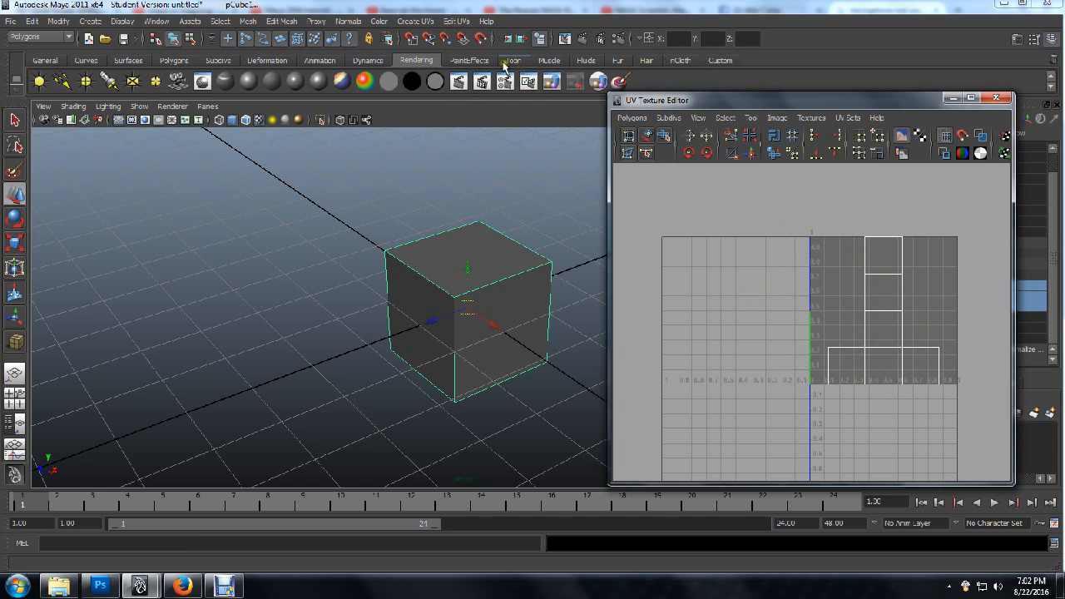
- Apply Automatic Mapping to the cube and inspect the projection planes around it
{"action": "left_click", "coordinate": [428, 22]}
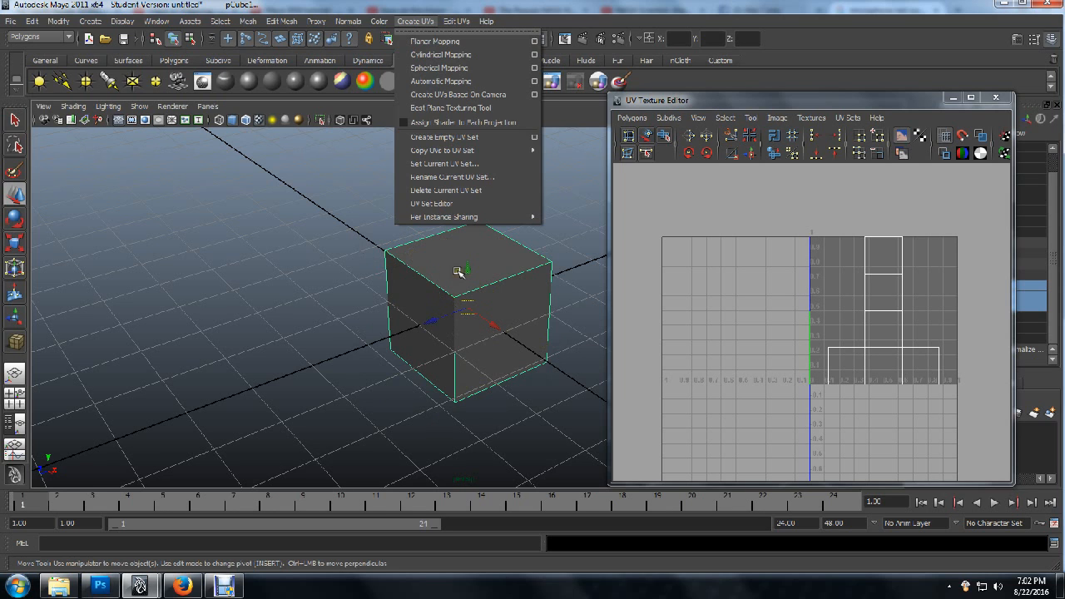
{"action": "left_click", "coordinate": [469, 81]}
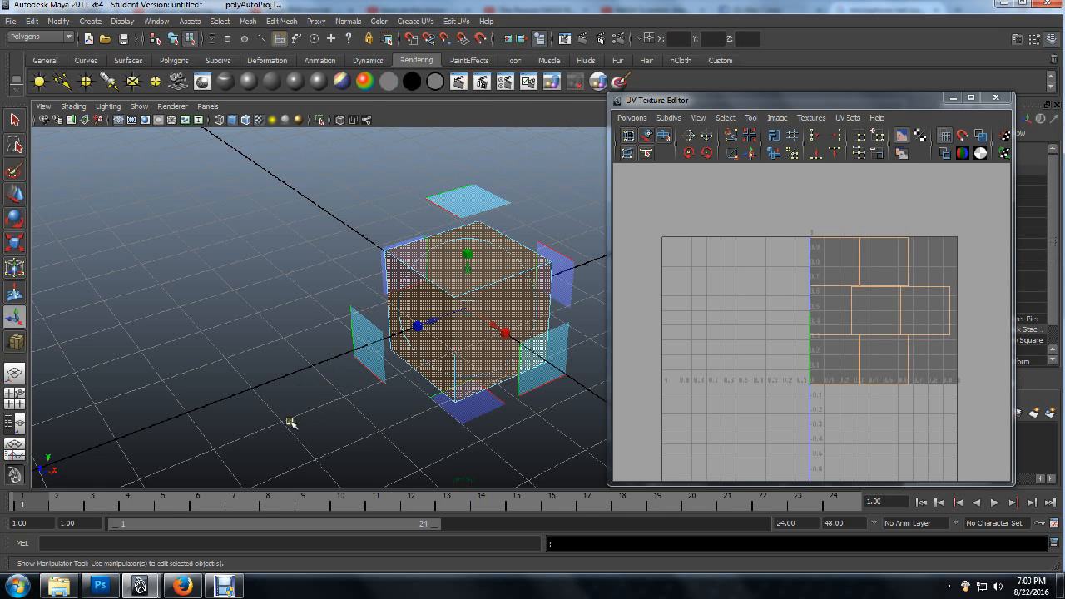
{"action": "left_click_drag", "start_coordinate": [293, 415], "coordinate": [199, 370], "text": "alt"}
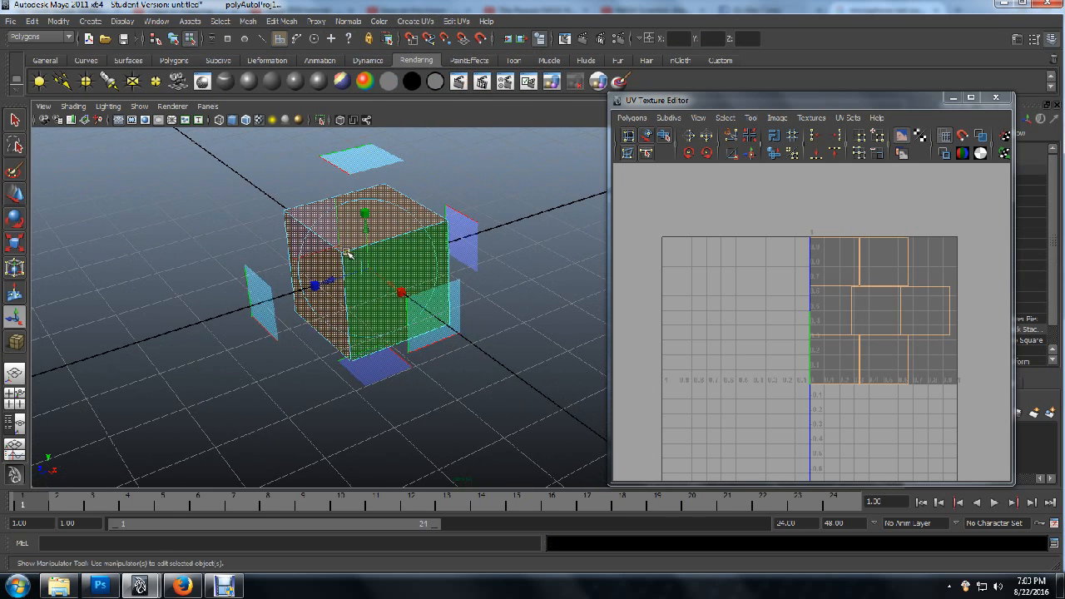
{"action": "left_click_drag", "start_coordinate": [339, 327], "coordinate": [254, 373], "text": "alt"}
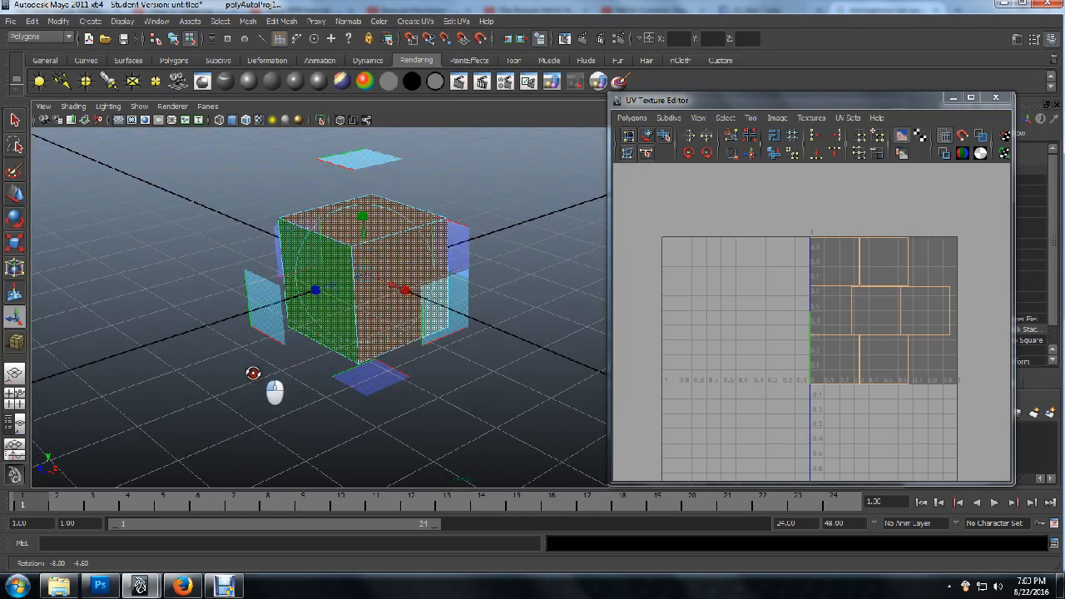
{"action": "key", "text": "t"}
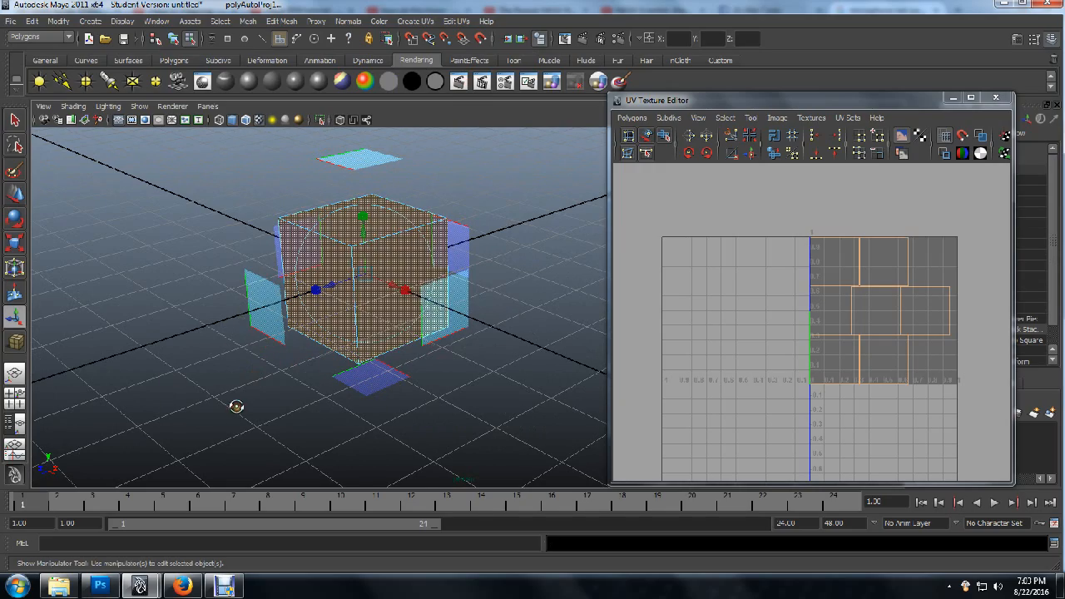
{"action": "left_click_drag", "start_coordinate": [235, 406], "coordinate": [247, 428], "text": "alt"}
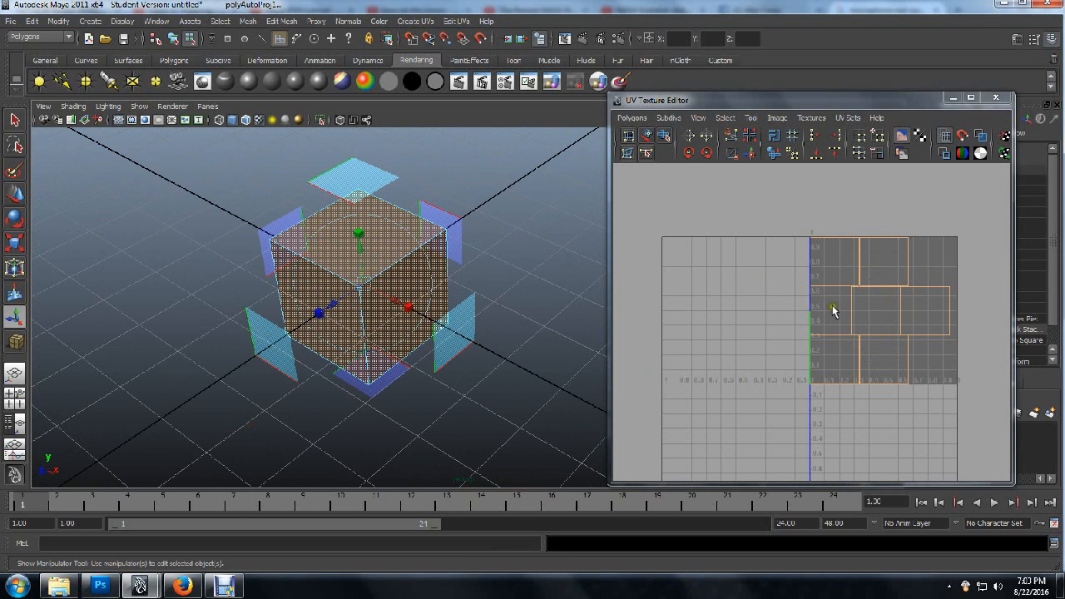
- Select all the cube's faces, then only its top face, to compare them with their UV shells, and clear the selection
{"action": "left_click", "coordinate": [832, 424]}
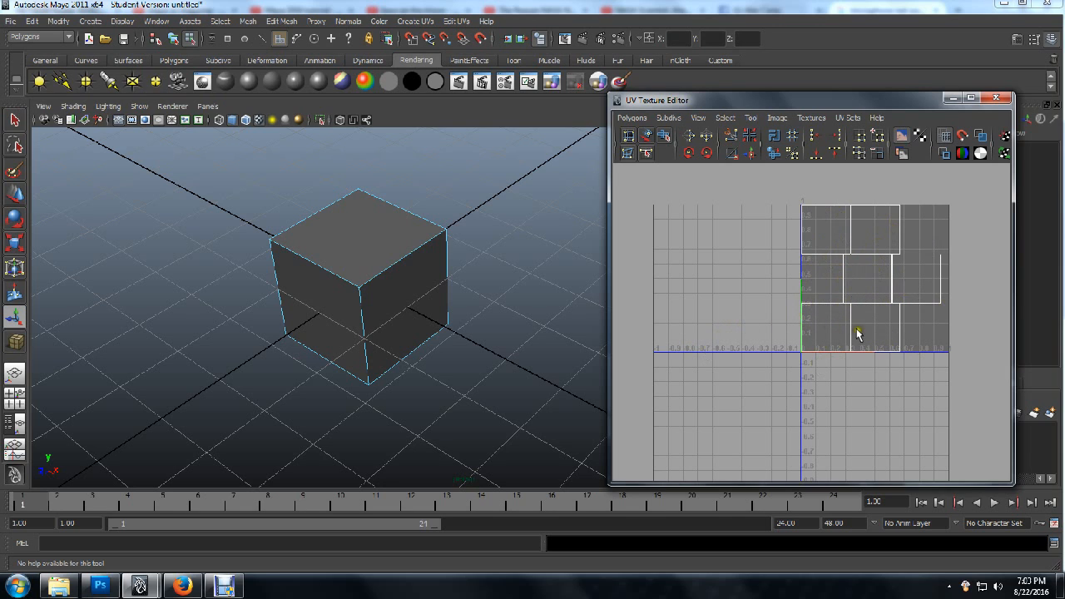
{"action": "right_click_drag", "start_coordinate": [808, 326], "coordinate": [863, 326]}
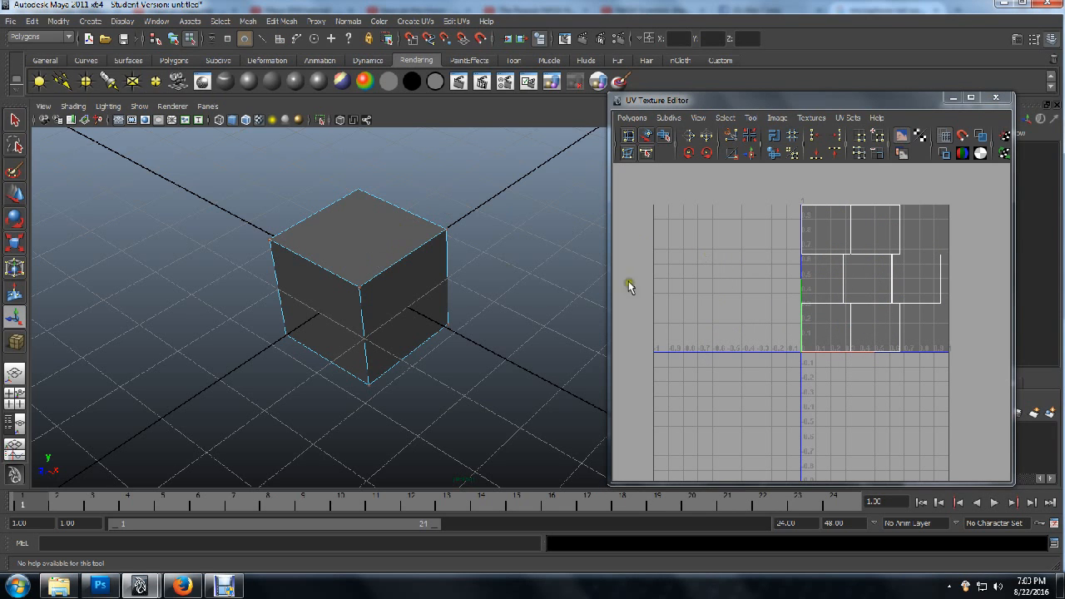
{"action": "right_click_drag", "start_coordinate": [754, 309], "coordinate": [762, 329]}
{"action": "left_click", "coordinate": [391, 247]}
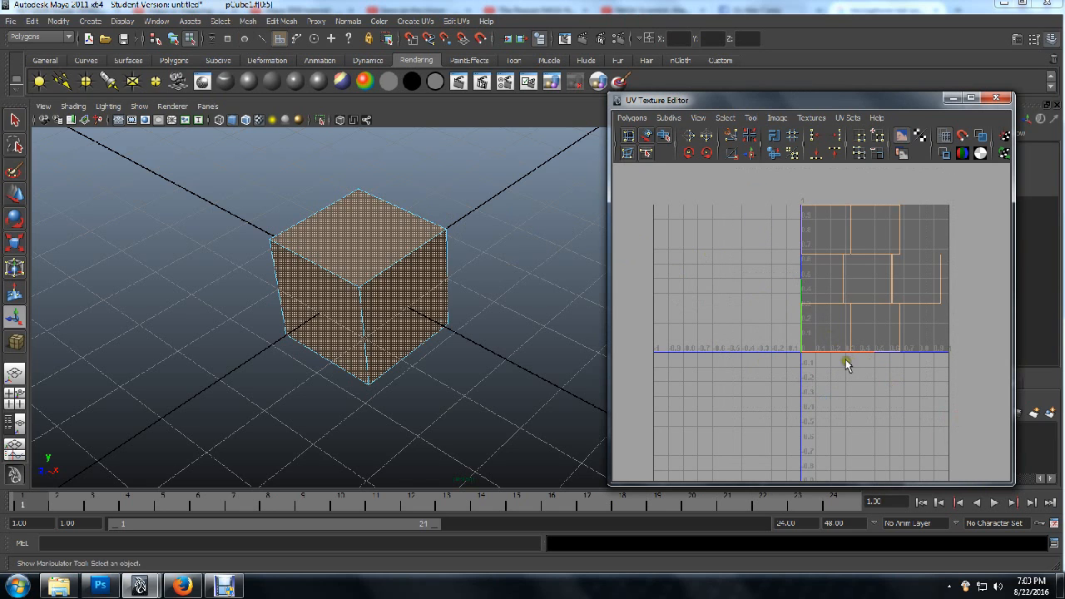
{"action": "left_click", "coordinate": [744, 349]}
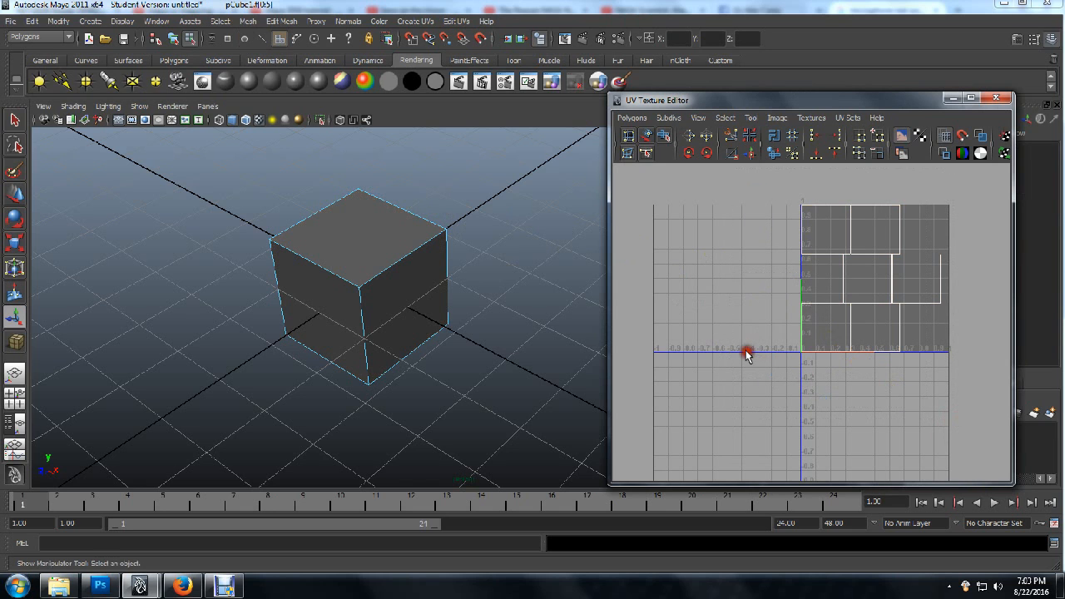
{"action": "left_click", "coordinate": [396, 241]}
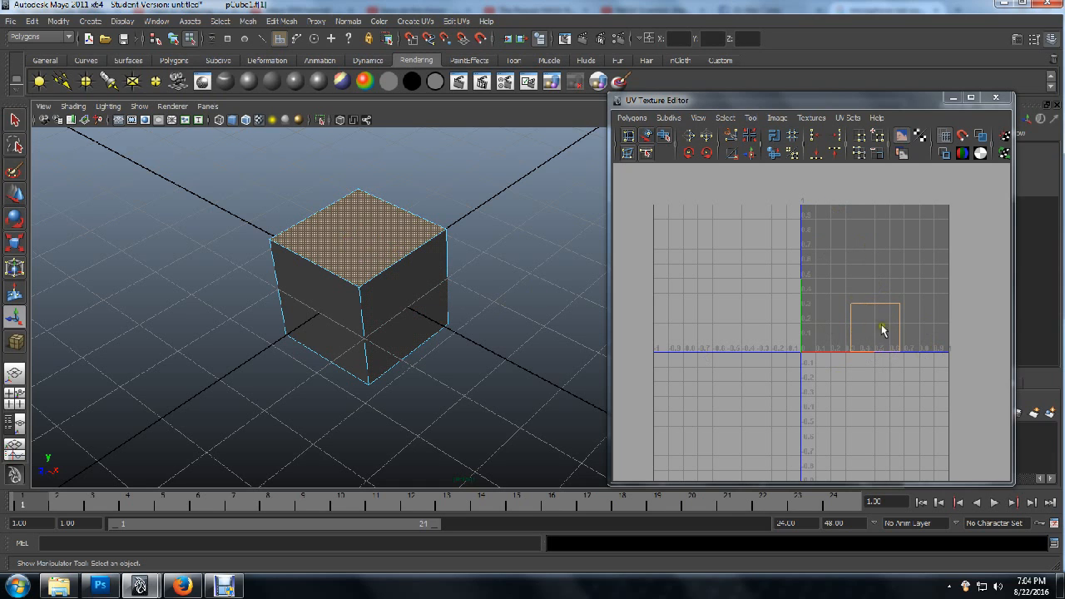
{"action": "left_click", "coordinate": [829, 382]}
- Switch to UV selection and select all four UVs of the top face's shell, starting from one corner UV
{"action": "right_click", "coordinate": [872, 327]}
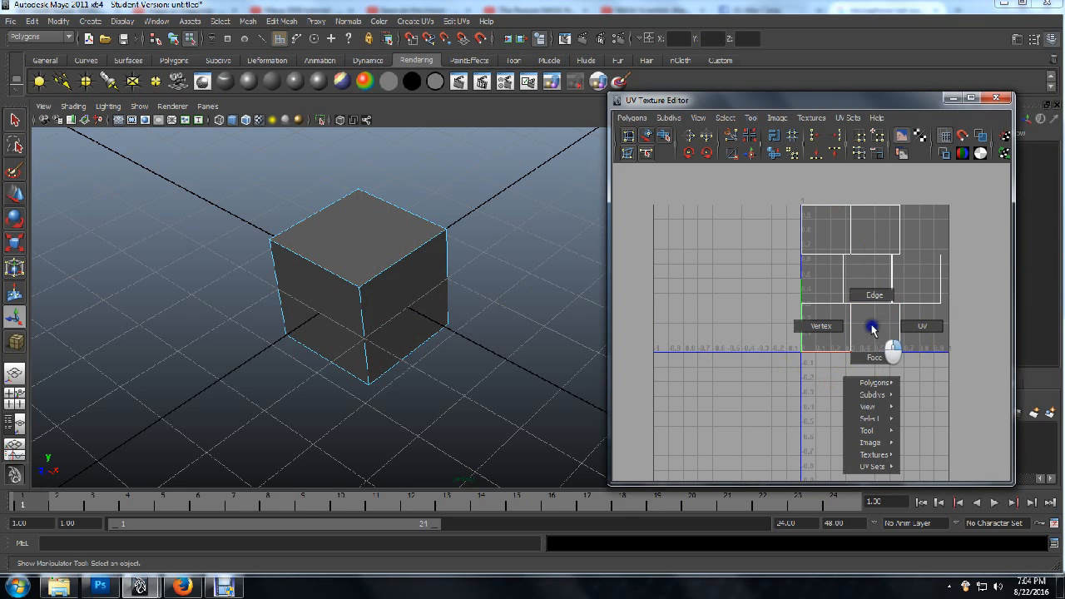
{"action": "right_click_drag", "start_coordinate": [871, 327], "coordinate": [912, 326]}
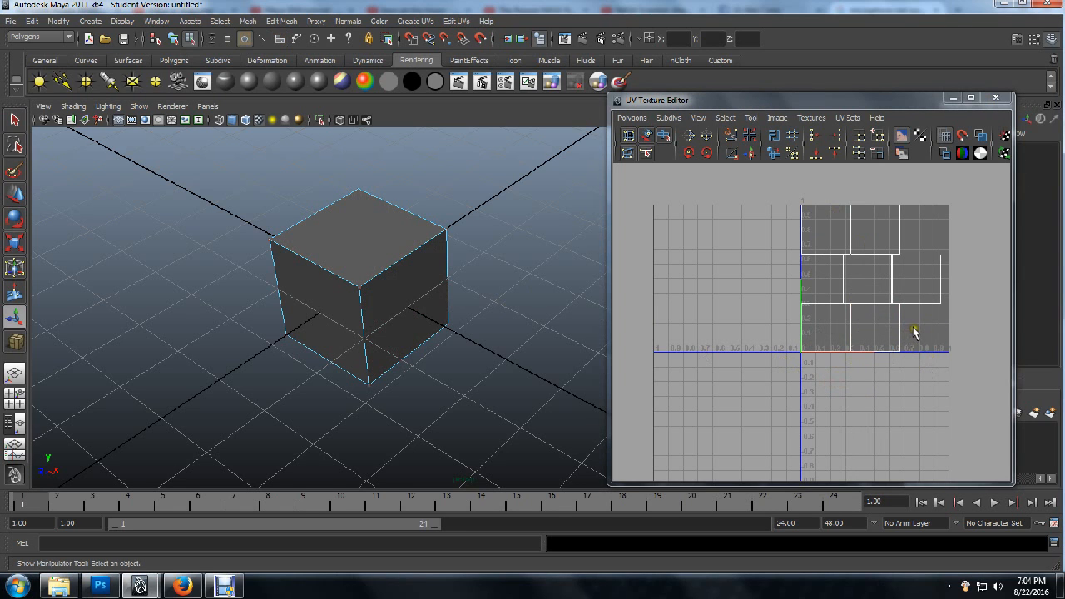
{"action": "left_click_drag", "start_coordinate": [915, 332], "coordinate": [873, 374]}
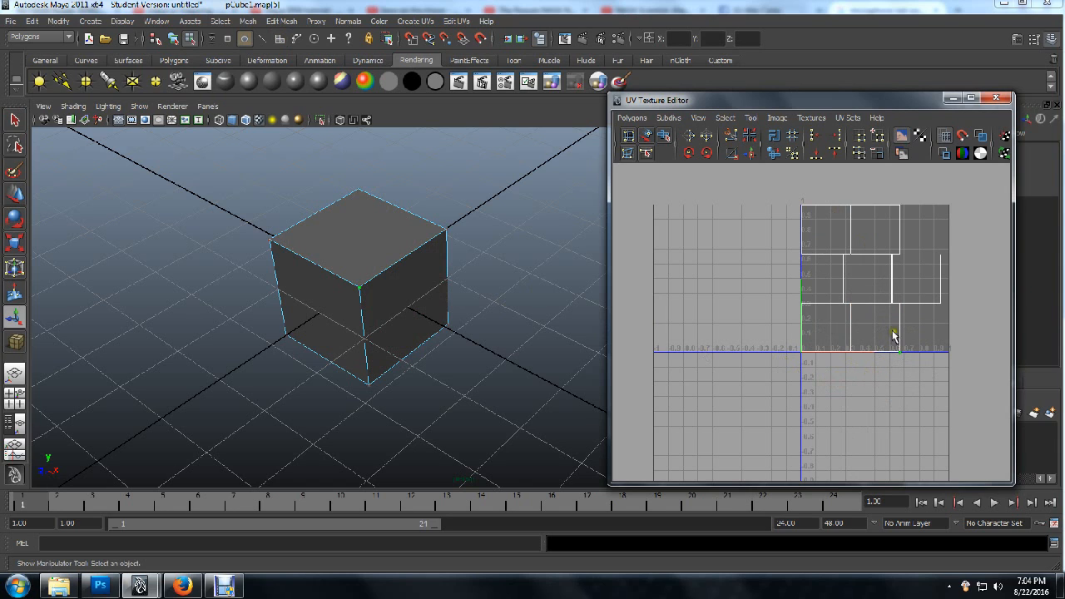
{"action": "right_click_drag", "start_coordinate": [882, 335], "coordinate": [948, 441]}
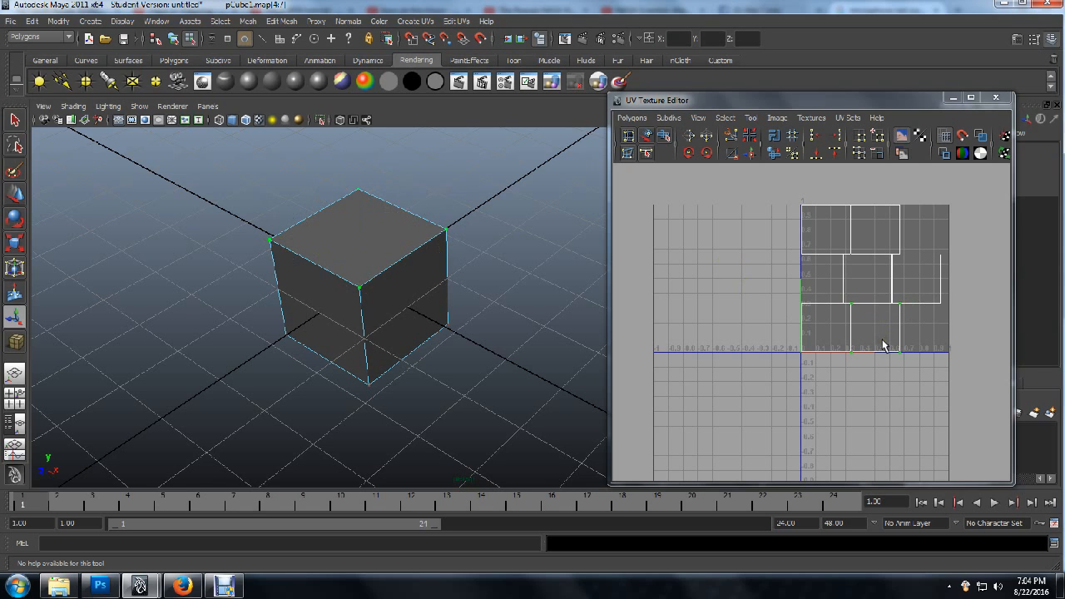
- Move the top face's UV shell out of the 0 to 1 texture square into the negative U area, at about mid-height
{"action": "key", "text": "w"}
{"action": "left_click_drag", "start_coordinate": [930, 329], "coordinate": [782, 326]}
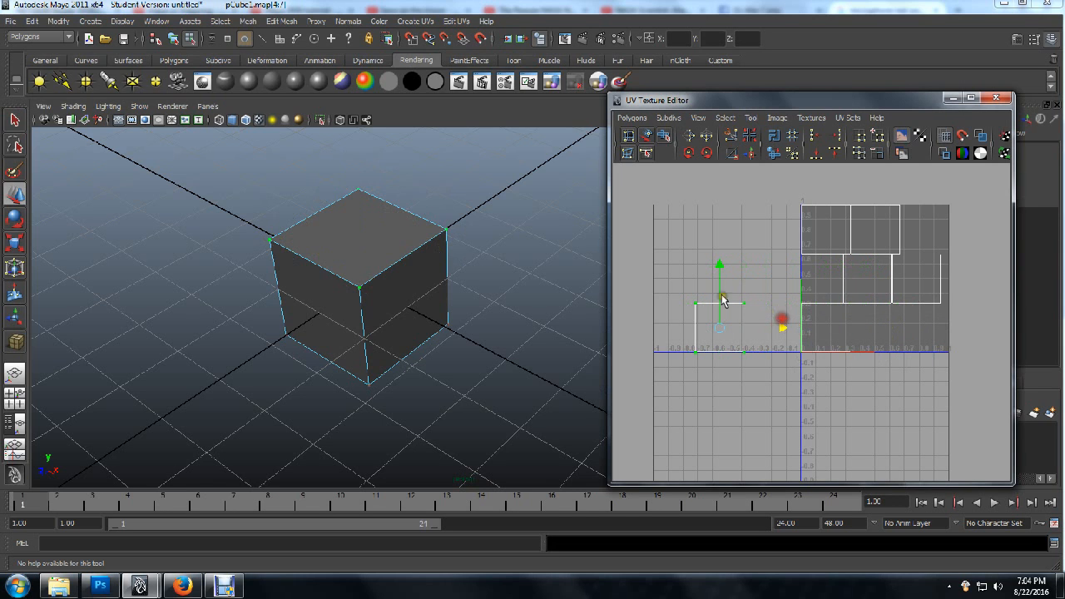
{"action": "left_click", "coordinate": [721, 267]}
{"action": "left_click_drag", "start_coordinate": [720, 267], "coordinate": [717, 224]}
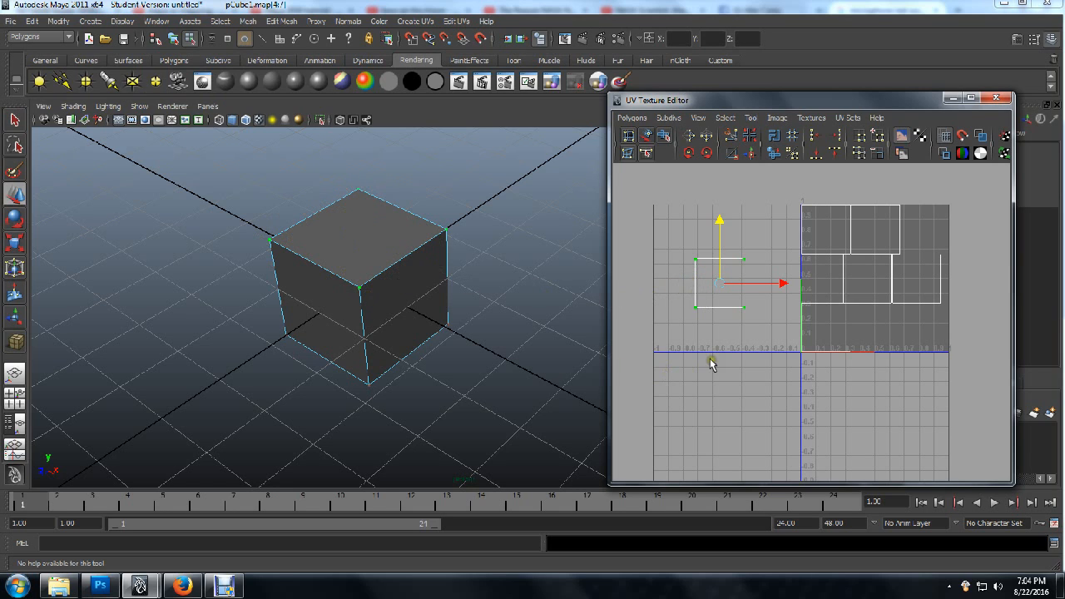
{"action": "left_click", "coordinate": [720, 223]}
{"action": "left_click", "coordinate": [767, 254]}
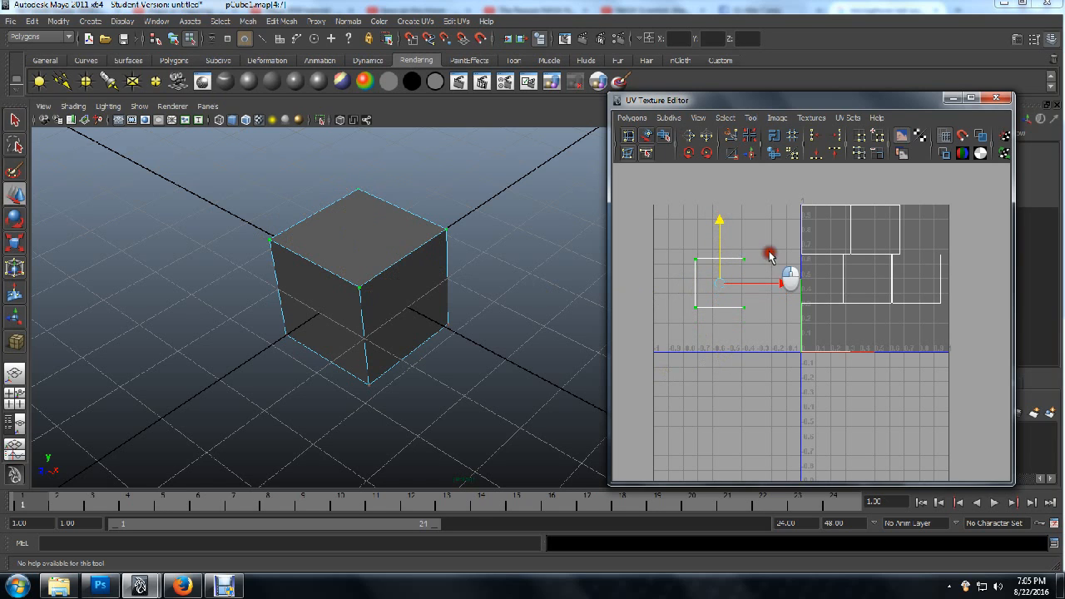
- Switch the UV Texture Editor to edge selection and select the upper edge of the top face's shell
{"action": "right_click", "coordinate": [715, 262]}
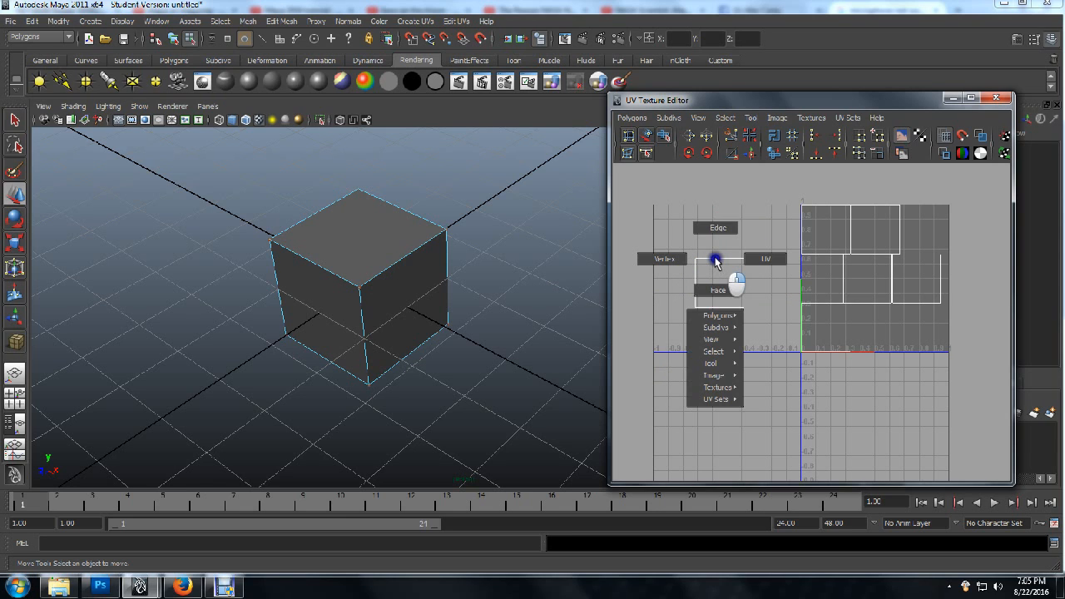
{"action": "right_click_drag", "start_coordinate": [715, 262], "coordinate": [716, 226]}
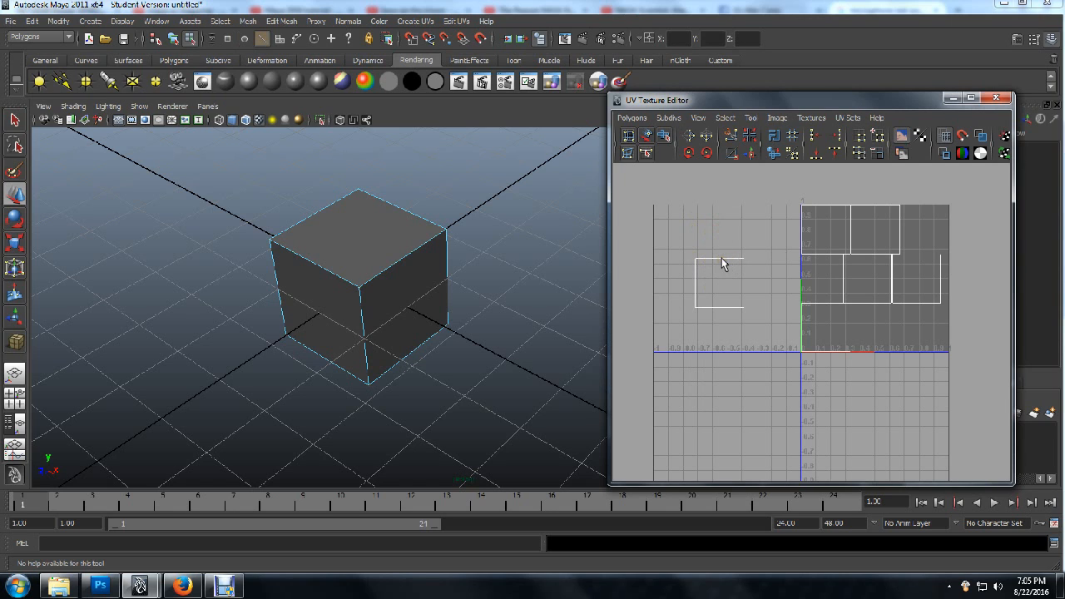
{"action": "left_click", "coordinate": [721, 260]}
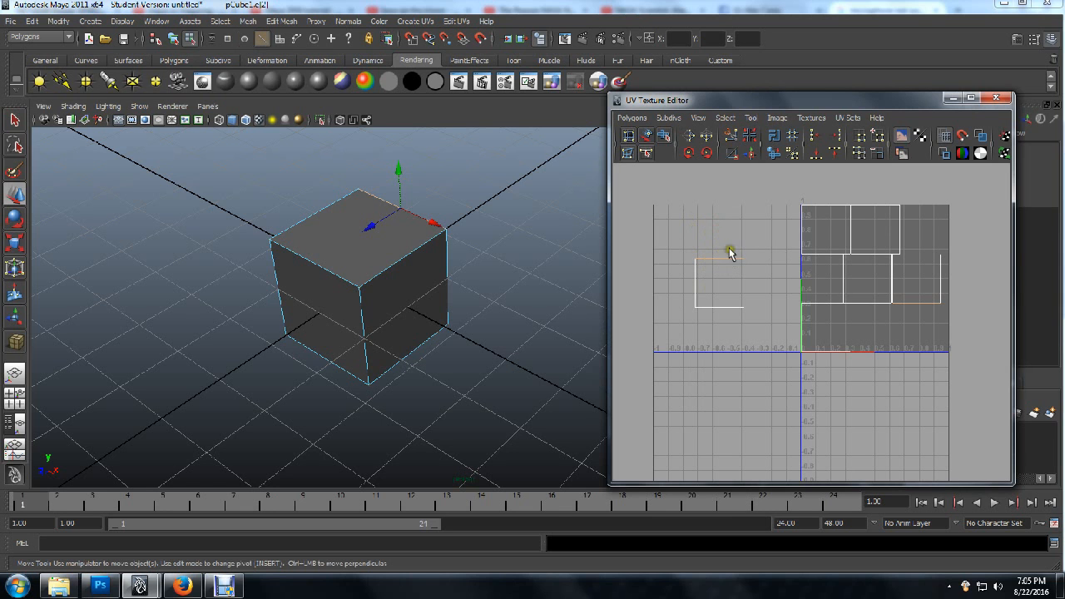
- Switch to Photoshop, hide the "cube" layer in Wooden_Crate.psd to examine the cross-shaped crate layout, and return to Maya
{"action": "left_click", "coordinate": [102, 586]}
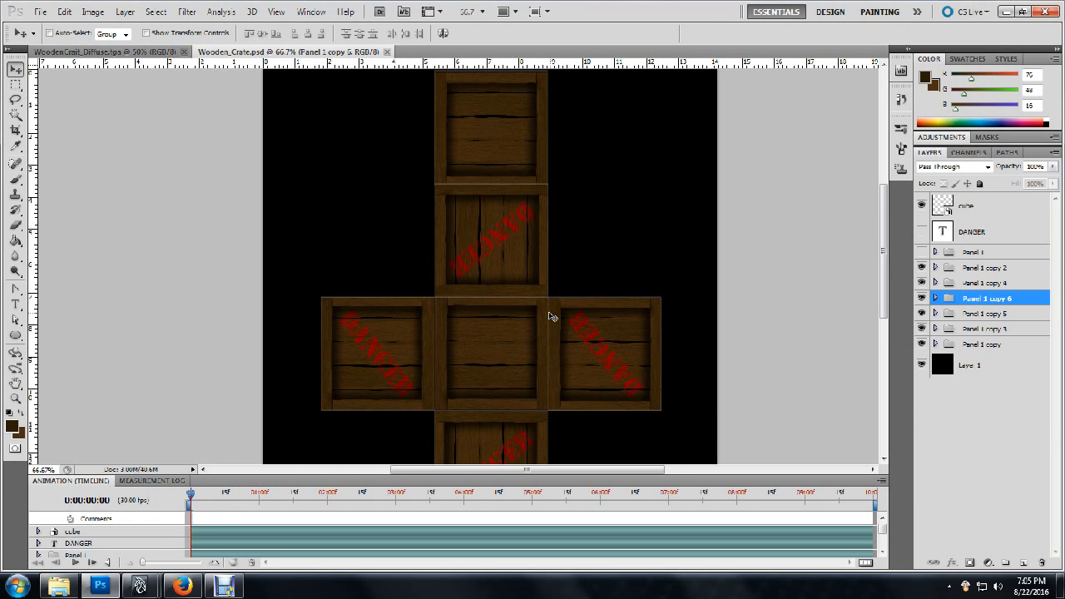
{"action": "key", "text": "ctrl+minus"}
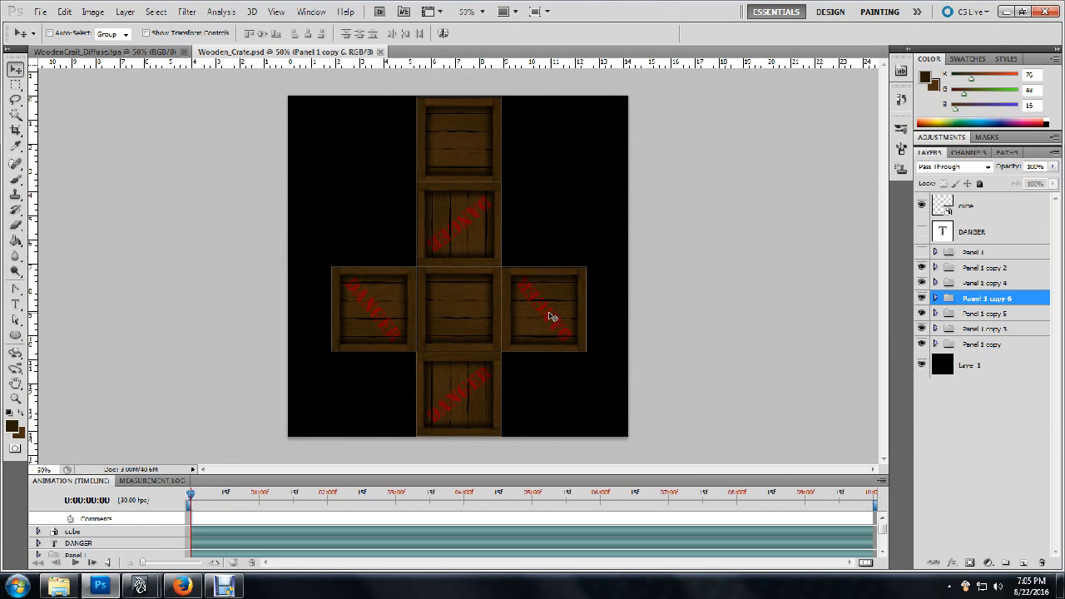
{"action": "left_click", "coordinate": [921, 204]}
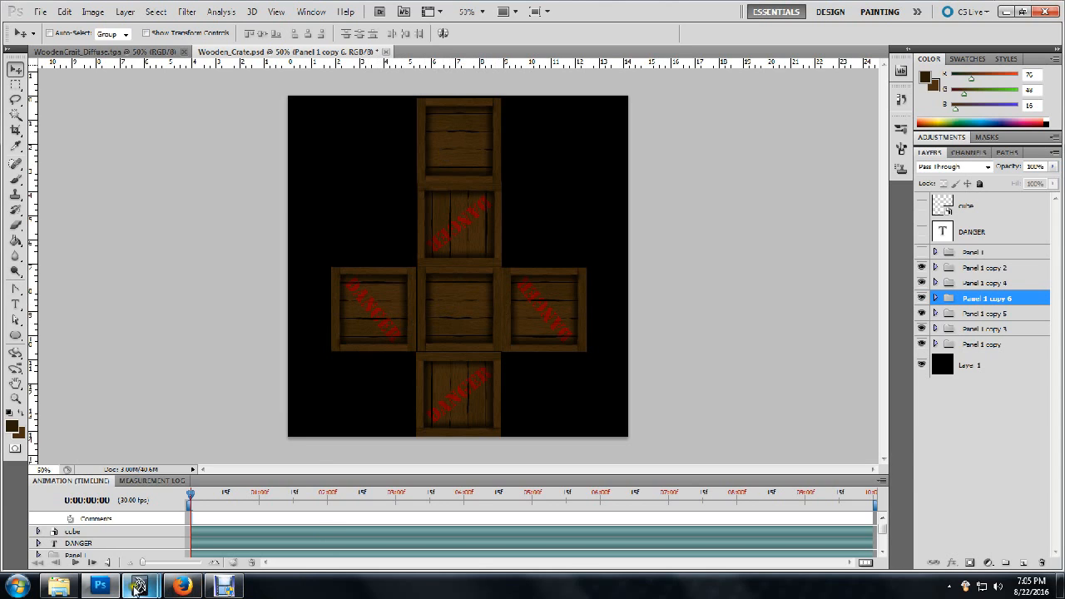
{"action": "mouse_move", "coordinate": [138, 588]}
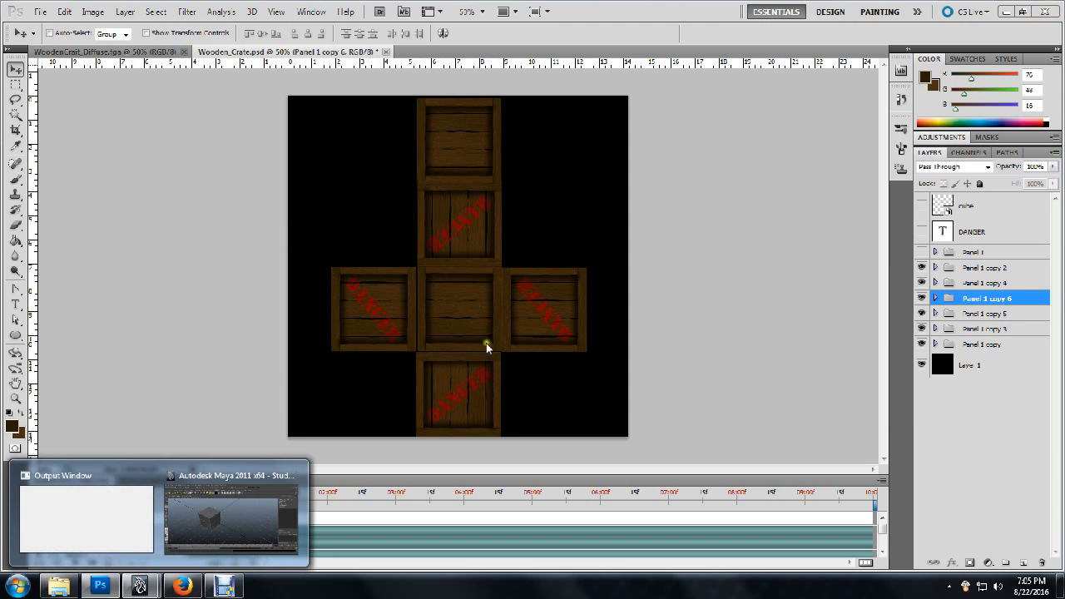
{"action": "left_click", "coordinate": [221, 523]}
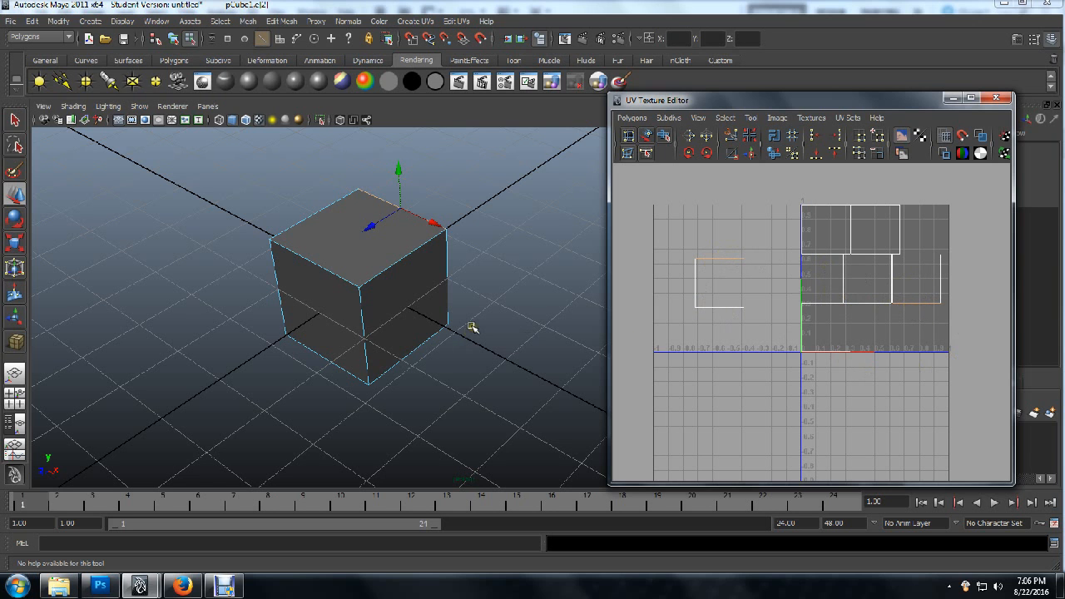
- Apply Move and Sew UV Edges to the selected upper edge of the top face's shell
{"action": "left_click_drag", "start_coordinate": [463, 339], "coordinate": [482, 350], "text": "alt"}
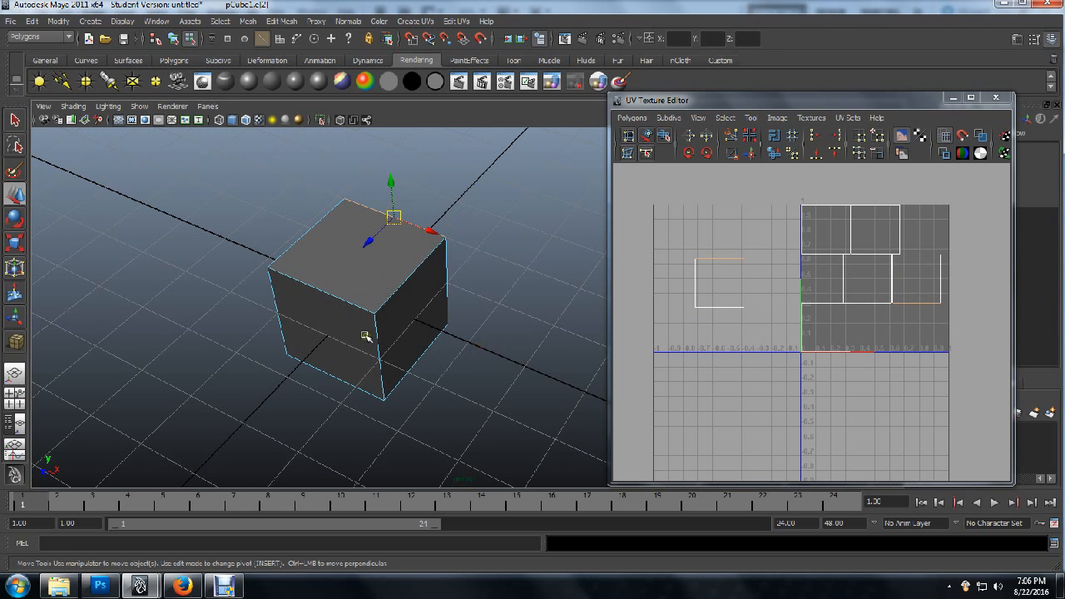
{"action": "right_click", "coordinate": [719, 262]}
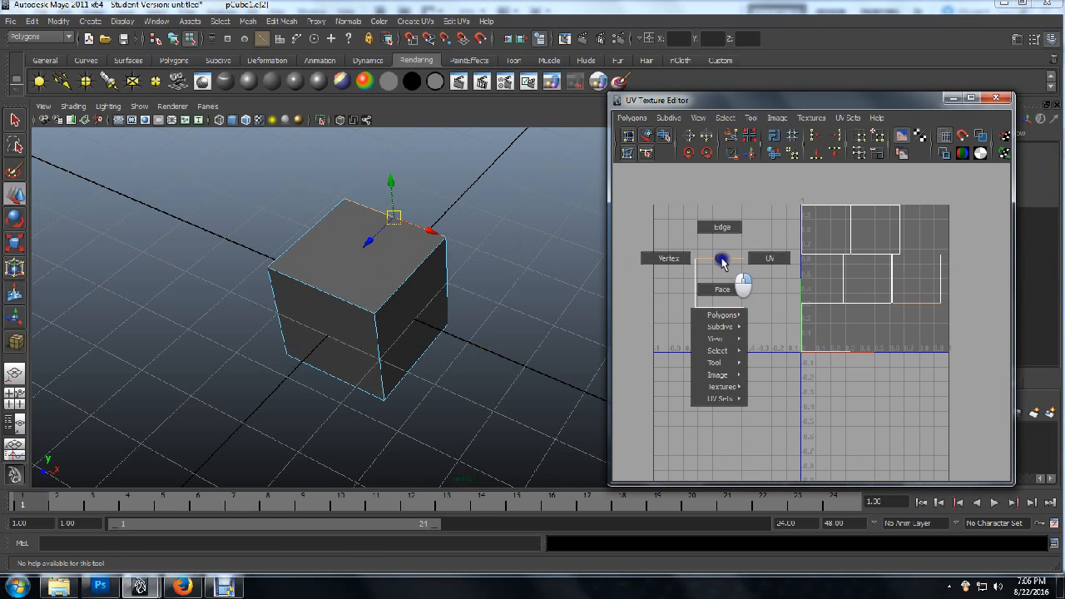
{"action": "mouse_move", "coordinate": [723, 327]}
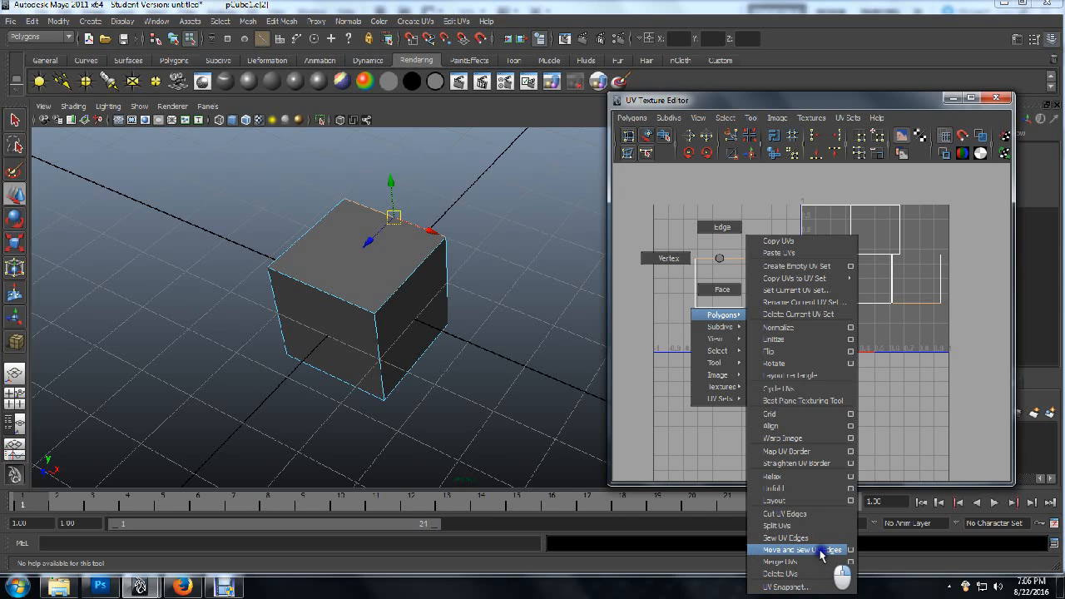
{"action": "mouse_move", "coordinate": [822, 555]}
{"action": "right_mouse_down"}
{"action": "mouse_move", "coordinate": [891, 285]}
{"action": "mouse_move", "coordinate": [911, 278]}
{"action": "mouse_move", "coordinate": [755, 218]}
{"action": "mouse_move", "coordinate": [699, 257]}
{"action": "mouse_move", "coordinate": [753, 258]}
{"action": "mouse_move", "coordinate": [736, 306]}
{"action": "mouse_move", "coordinate": [832, 495]}
{"action": "mouse_move", "coordinate": [830, 551]}
{"action": "right_mouse_up"}
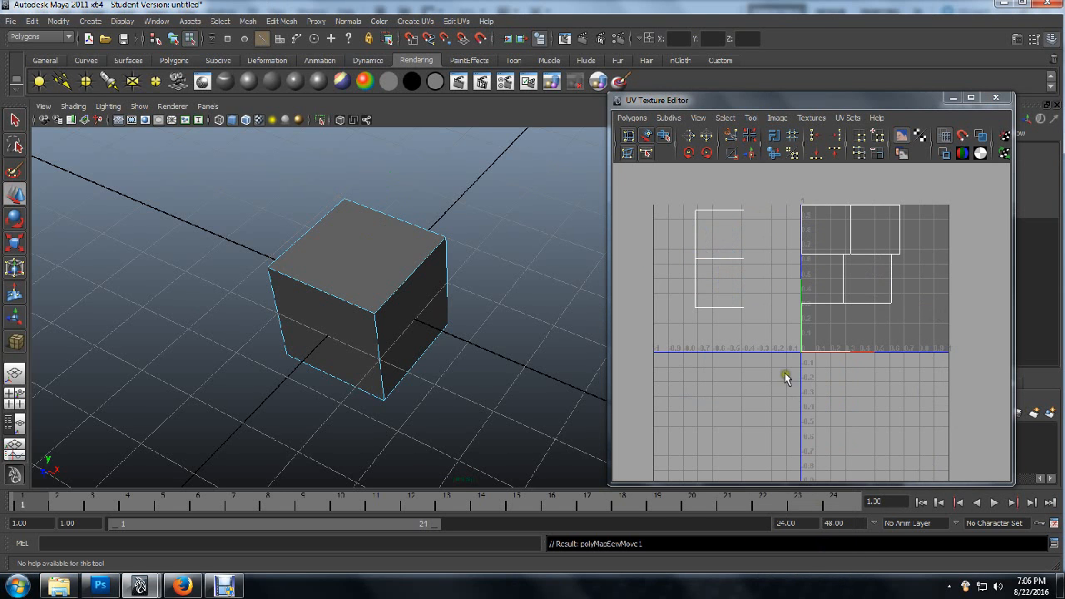
- Select the top and bottom edges of the newly attached side face on the cube to compare them with their UV edges
{"action": "left_click", "coordinate": [719, 277]}
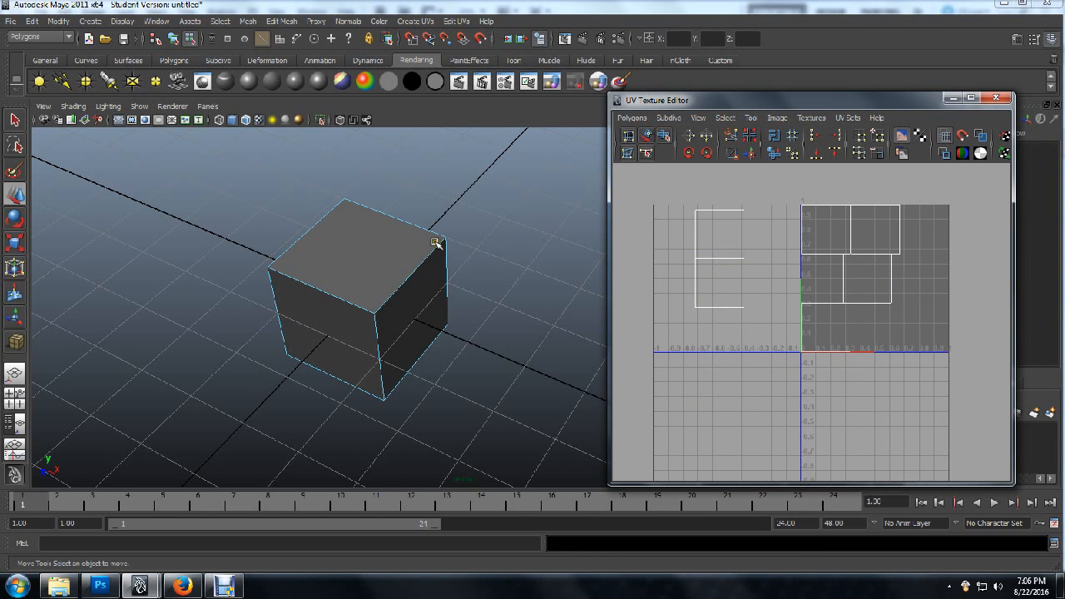
{"action": "left_click_drag", "start_coordinate": [436, 242], "coordinate": [447, 202], "text": "alt"}
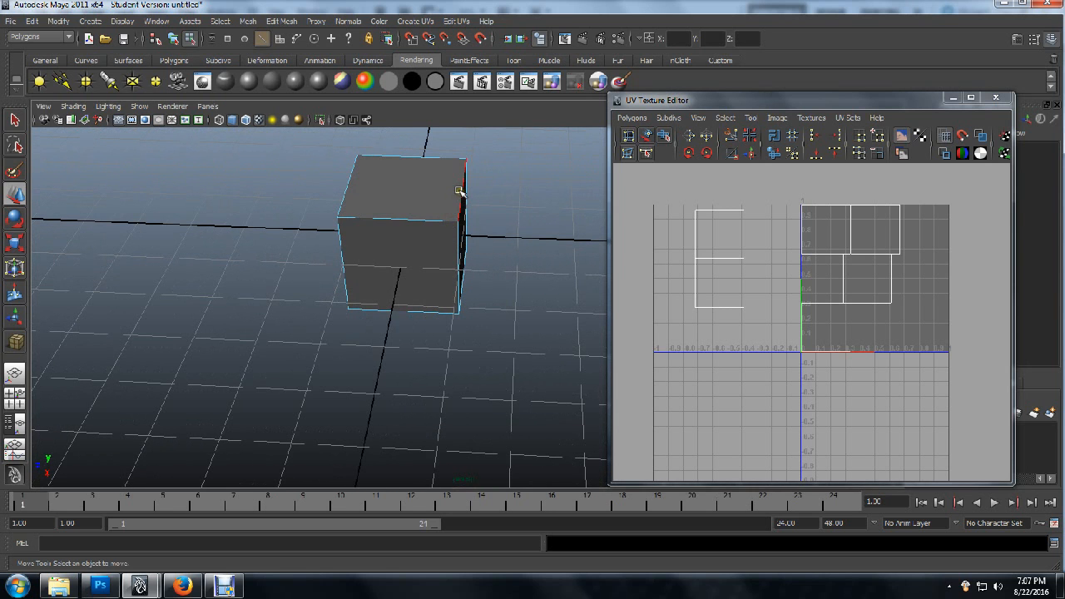
{"action": "left_click", "coordinate": [458, 191]}
{"action": "left_click_drag", "start_coordinate": [524, 280], "coordinate": [436, 247], "text": "alt"}
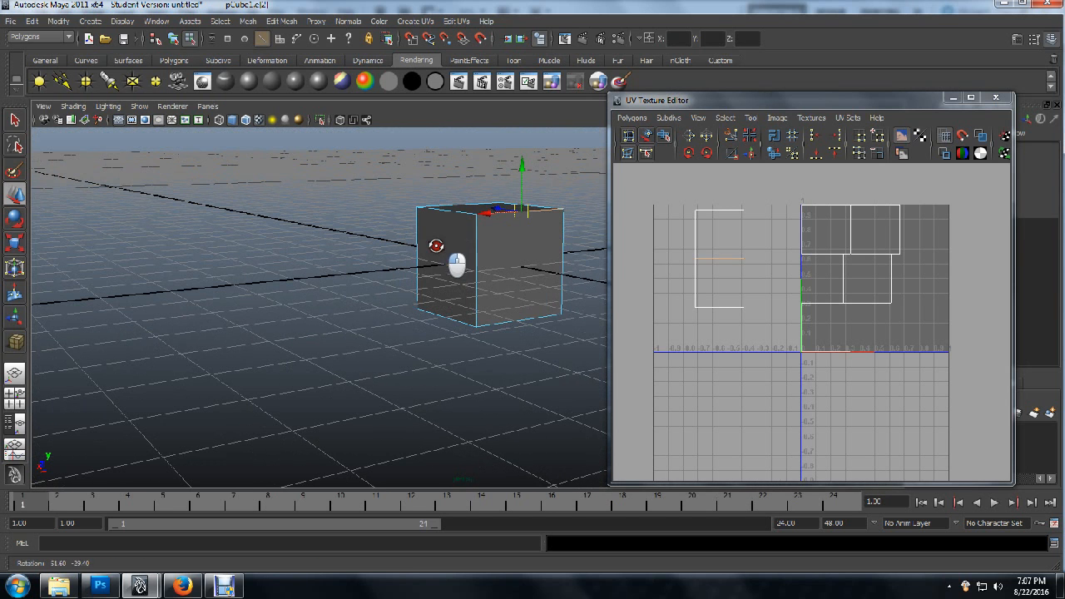
{"action": "left_click", "coordinate": [520, 320]}
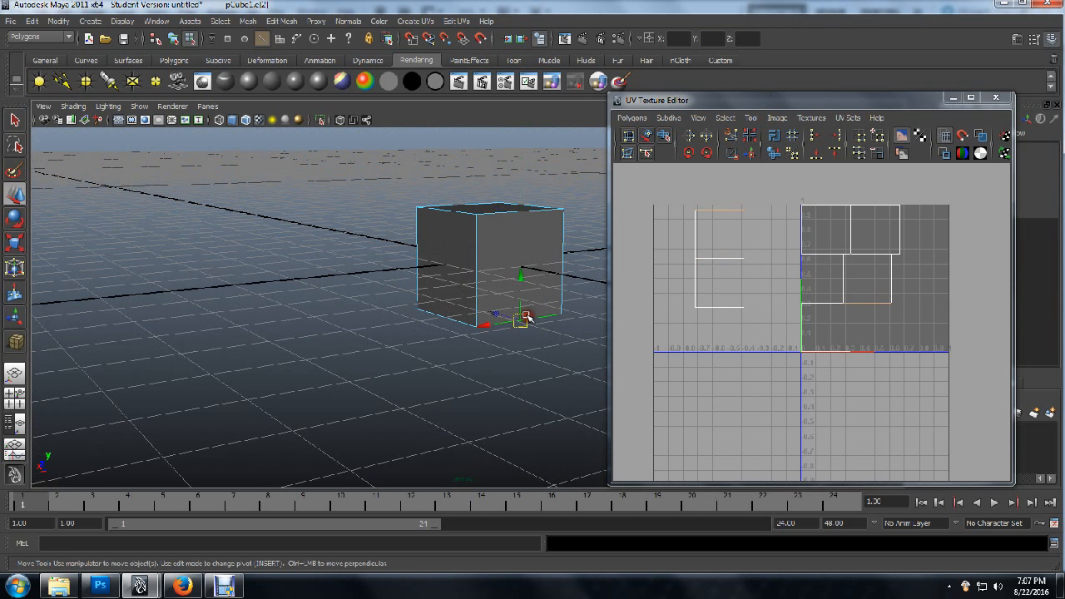
{"action": "left_click", "coordinate": [520, 210]}
{"action": "left_click_drag", "start_coordinate": [558, 333], "coordinate": [614, 357], "text": "alt"}
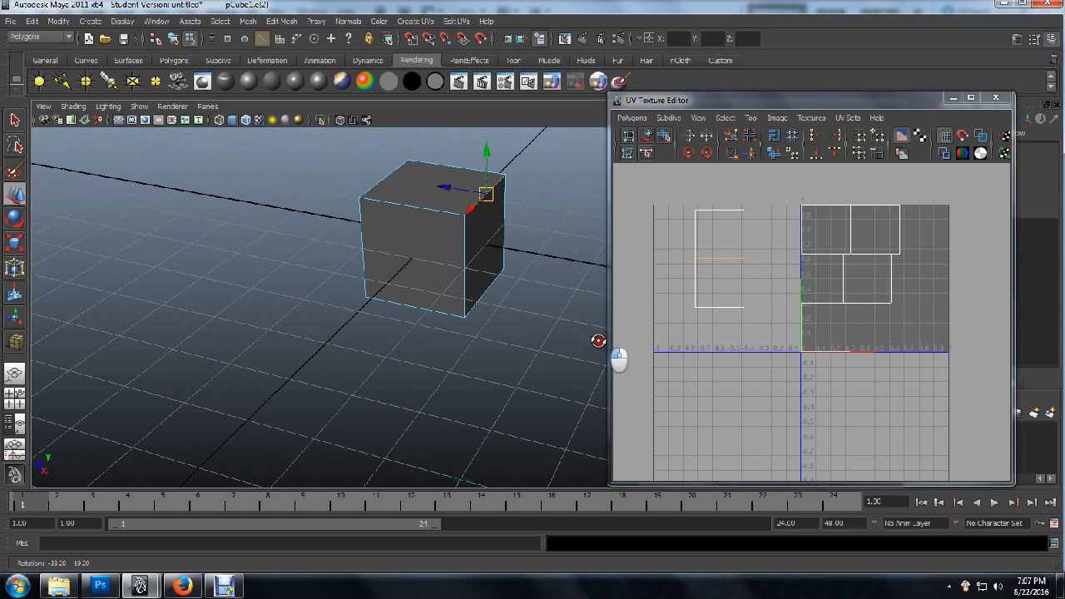
{"action": "left_click_drag", "start_coordinate": [491, 249], "coordinate": [555, 297], "text": "alt"}
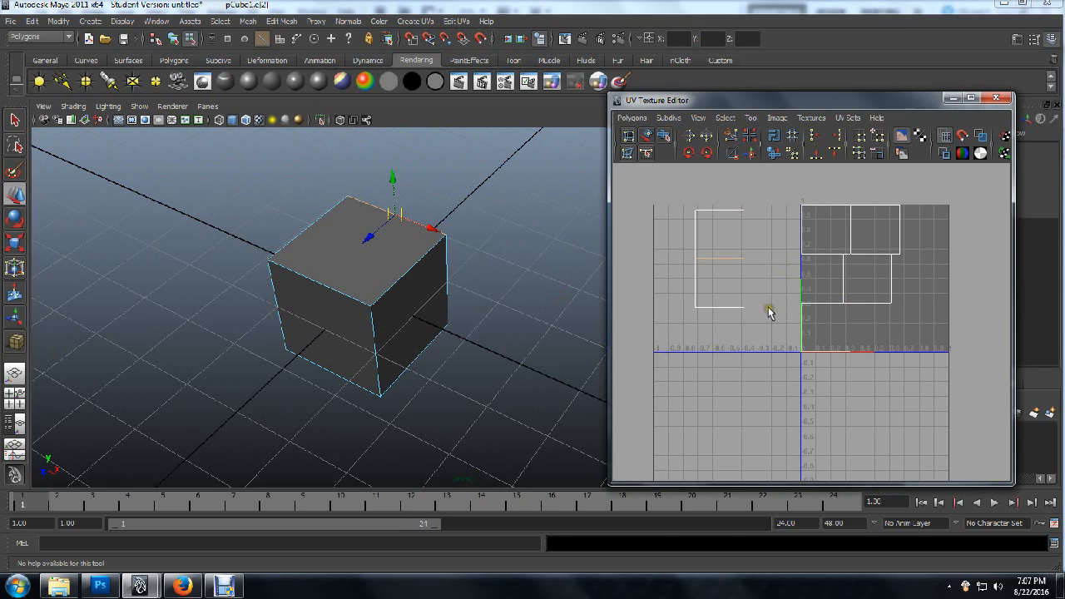
- Move and sew the neighbouring shells onto the lower edge and the left edge of the top face's UV square
{"action": "middle_click_drag", "start_coordinate": [768, 308], "coordinate": [751, 332], "text": "alt"}
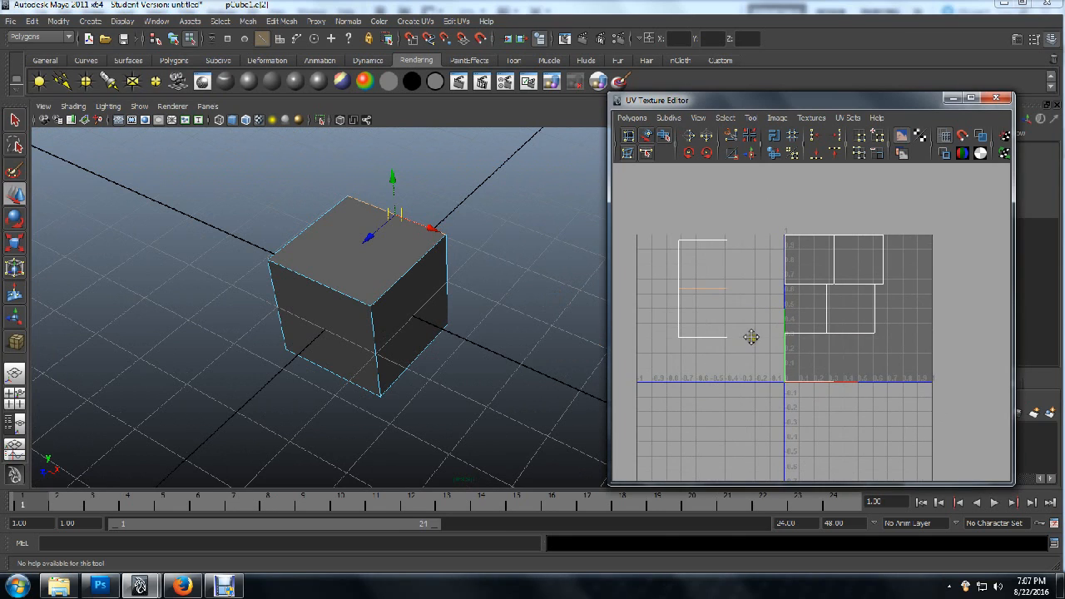
{"action": "left_click", "coordinate": [706, 338]}
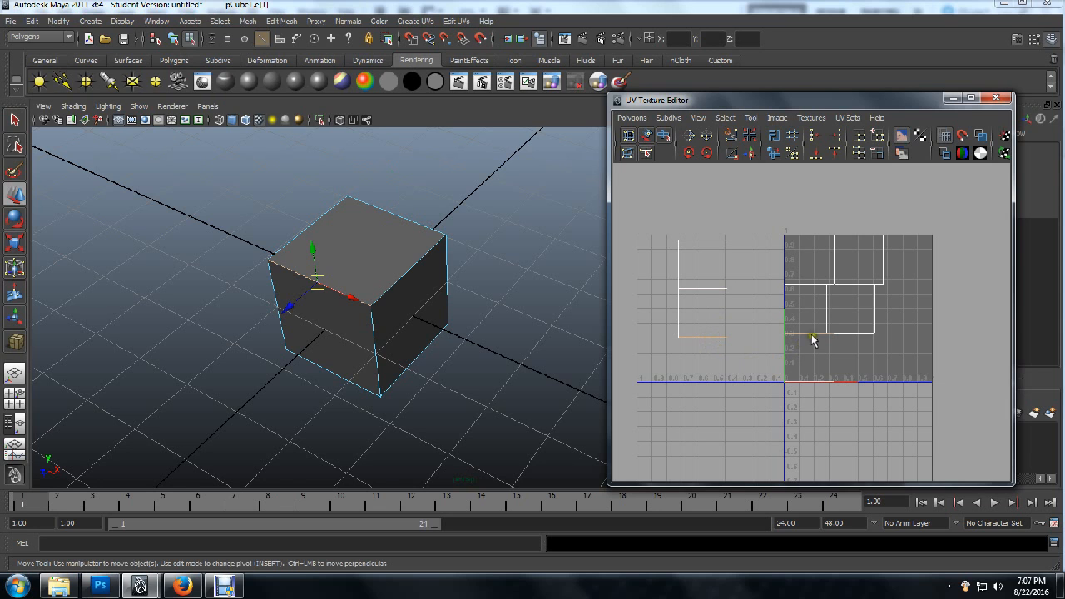
{"action": "right_click", "coordinate": [712, 341]}
{"action": "right_click_drag", "start_coordinate": [712, 341], "coordinate": [800, 552]}
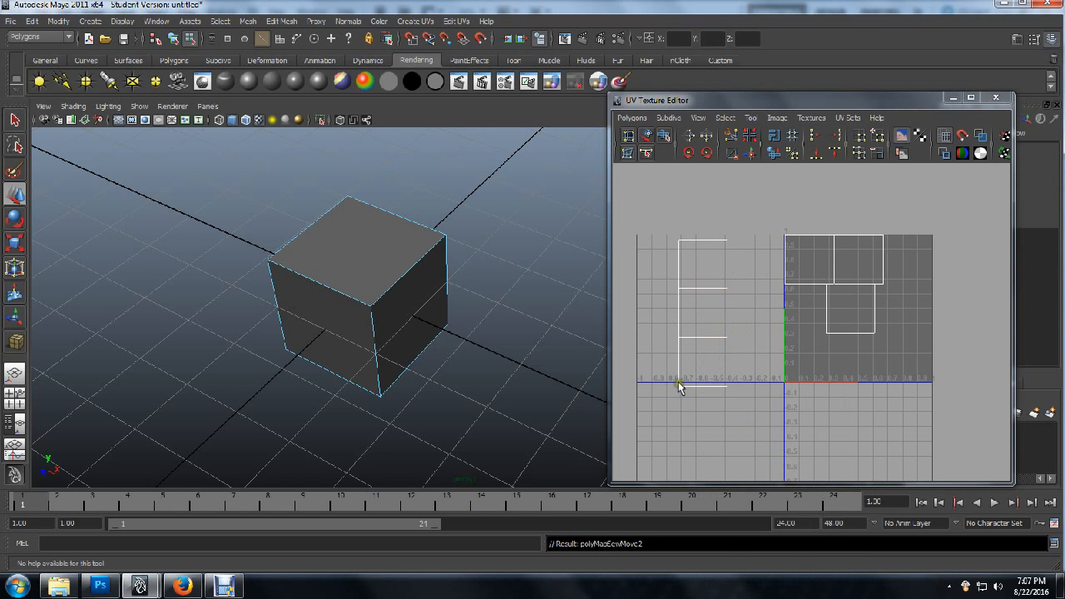
{"action": "left_click", "coordinate": [678, 317]}
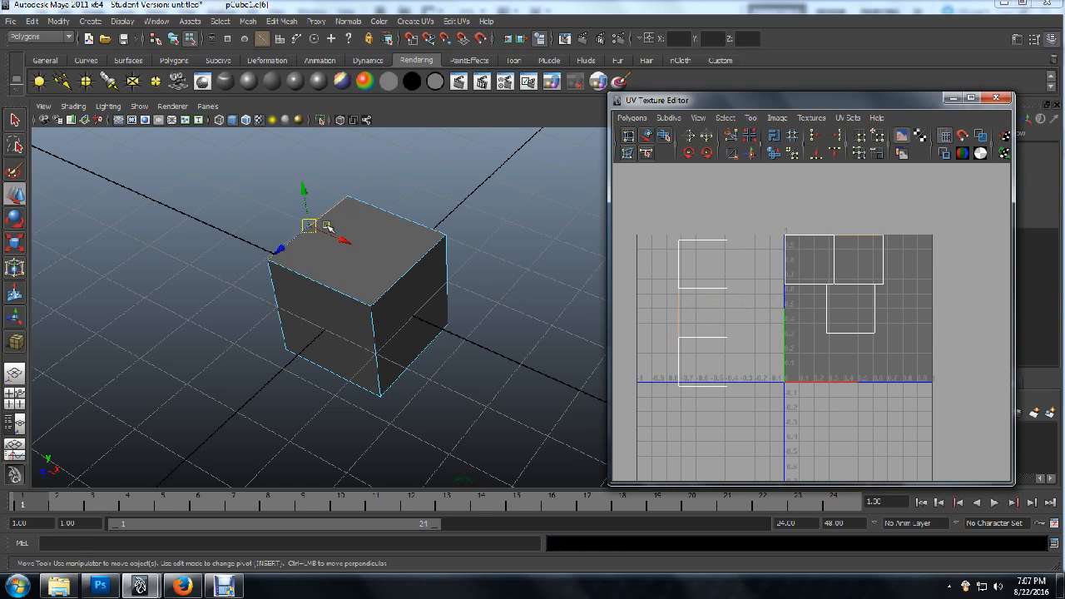
{"action": "right_click", "coordinate": [679, 310]}
{"action": "right_click_drag", "start_coordinate": [679, 311], "coordinate": [769, 550]}
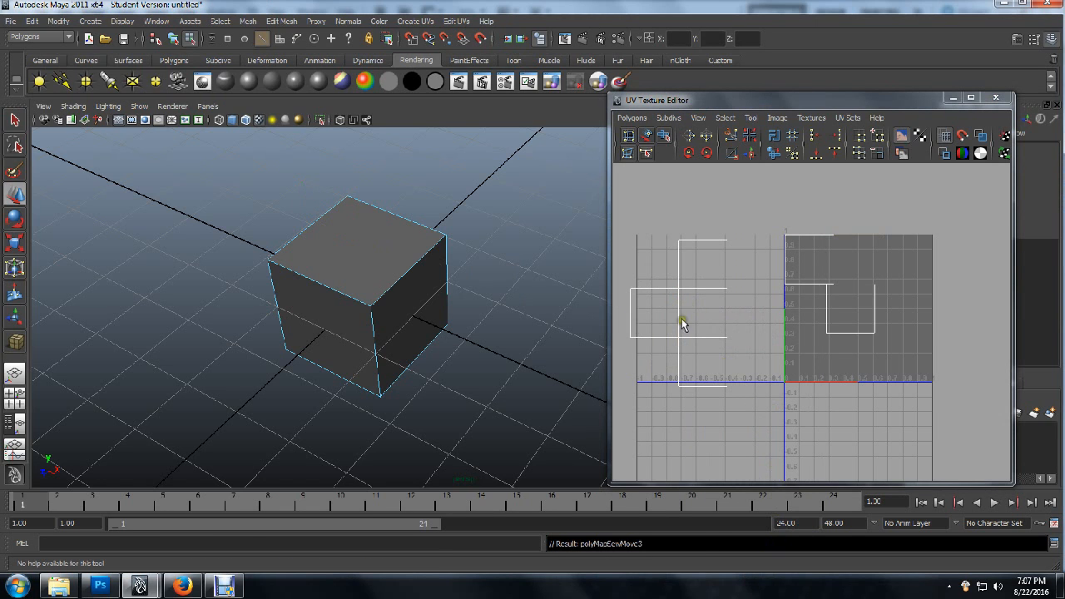
- Move and sew the remaining shells onto the top face square's right edge and the uppermost edge of the vertical strip
{"action": "key", "text": "w"}
{"action": "left_click", "coordinate": [726, 321]}
{"action": "right_click_drag", "start_coordinate": [728, 322], "coordinate": [825, 551]}
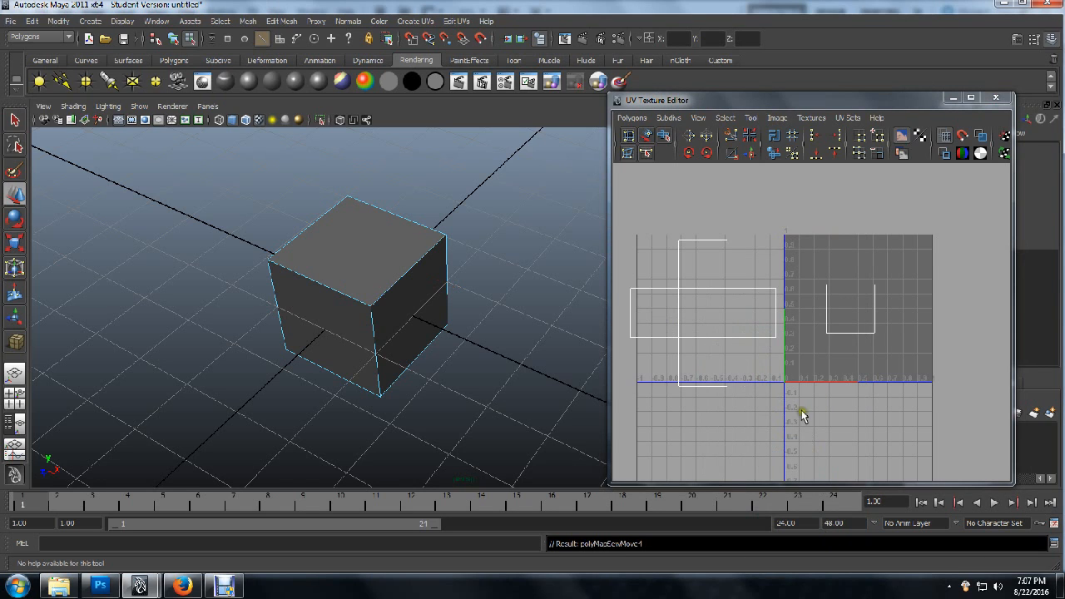
{"action": "left_click", "coordinate": [701, 241]}
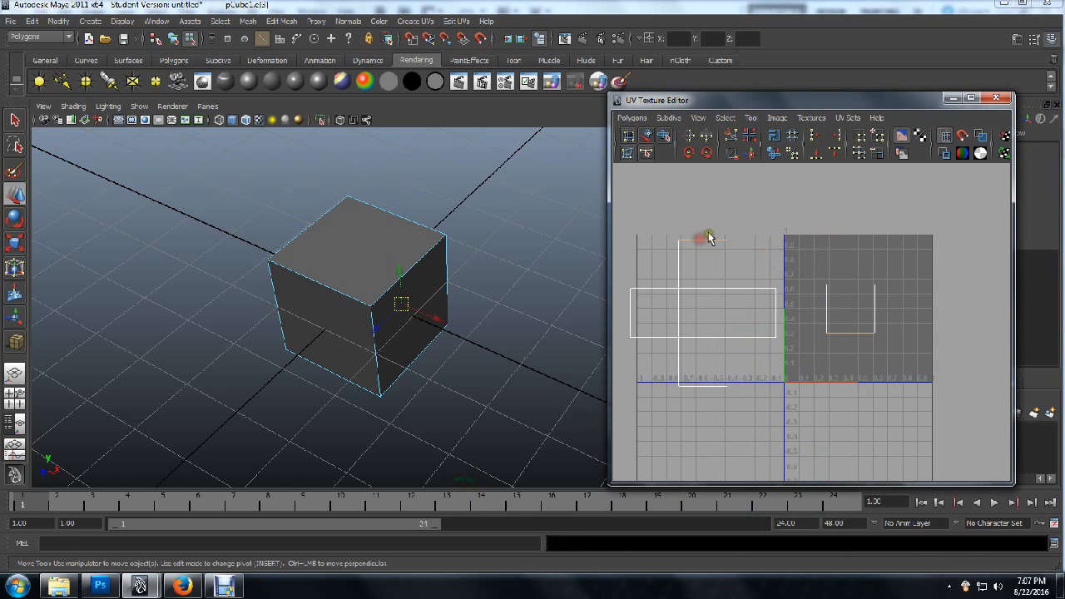
{"action": "right_click_drag", "start_coordinate": [703, 242], "coordinate": [795, 550]}
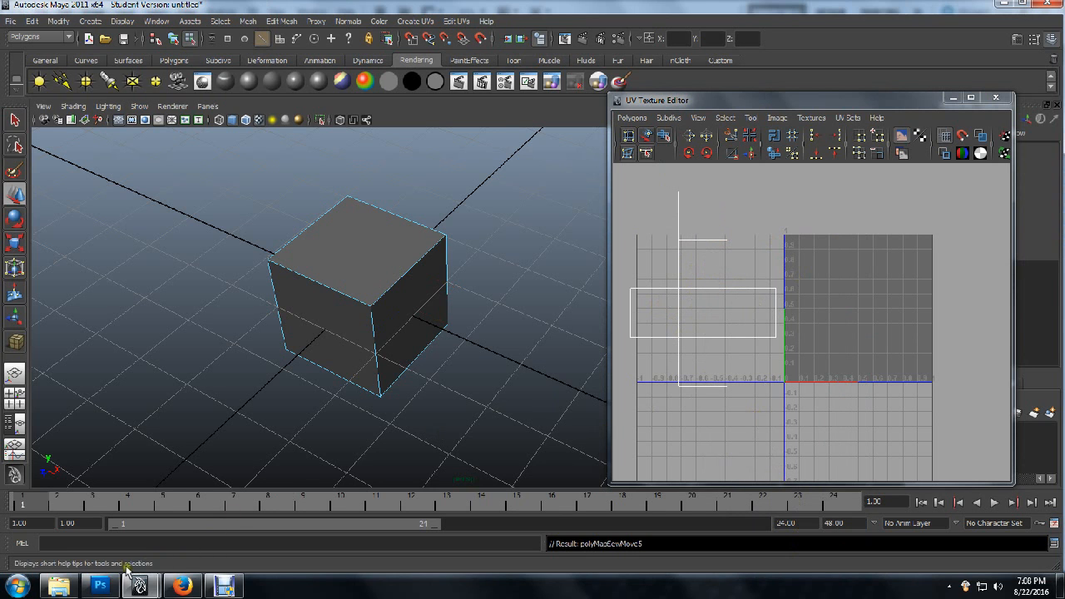
- Switch to Photoshop to compare the crate texture's cross layout with the sewn UVs, and return to Maya
{"action": "mouse_move", "coordinate": [100, 585]}
{"action": "left_click", "coordinate": [117, 516]}
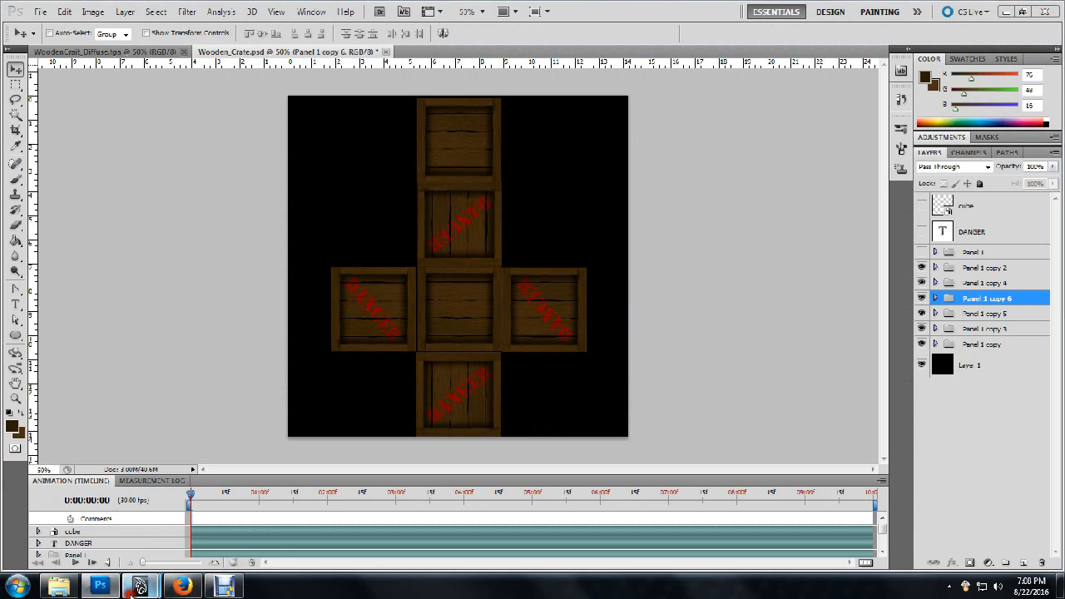
{"action": "mouse_move", "coordinate": [141, 580]}
{"action": "left_click", "coordinate": [213, 545]}
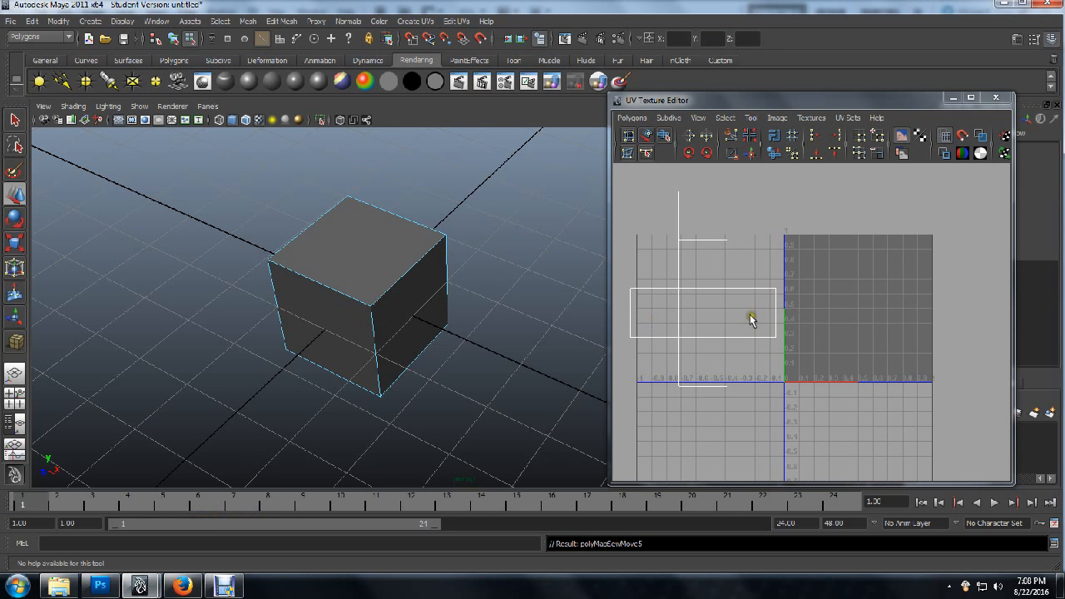
- Return the cube to object mode, select it and assign a new Lambert material to it
{"action": "right_click_drag", "start_coordinate": [371, 246], "coordinate": [392, 233]}
{"action": "left_click", "coordinate": [363, 259]}
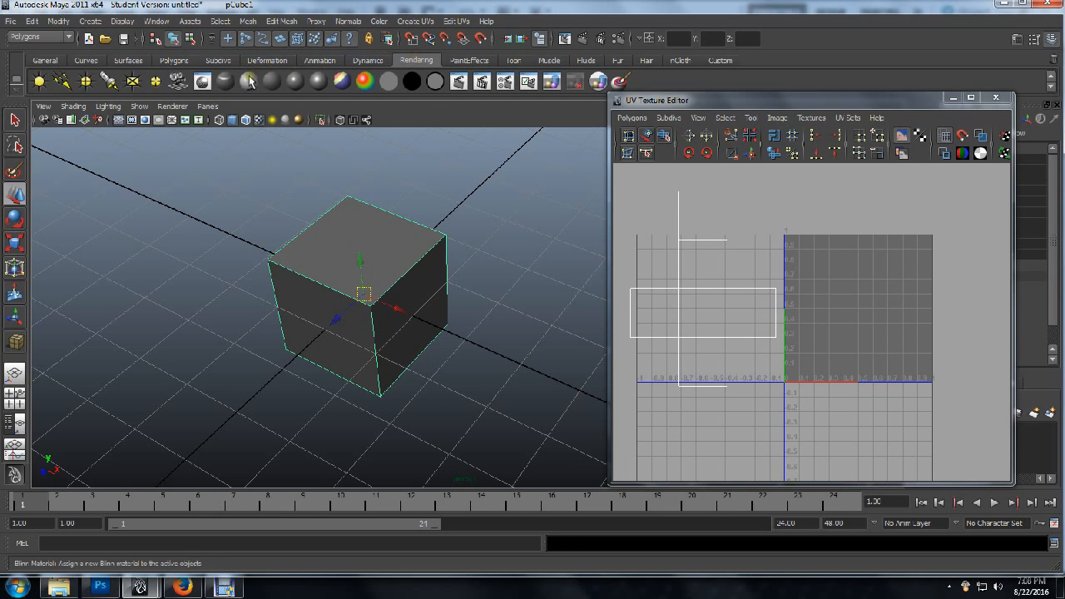
{"action": "left_click", "coordinate": [271, 84]}
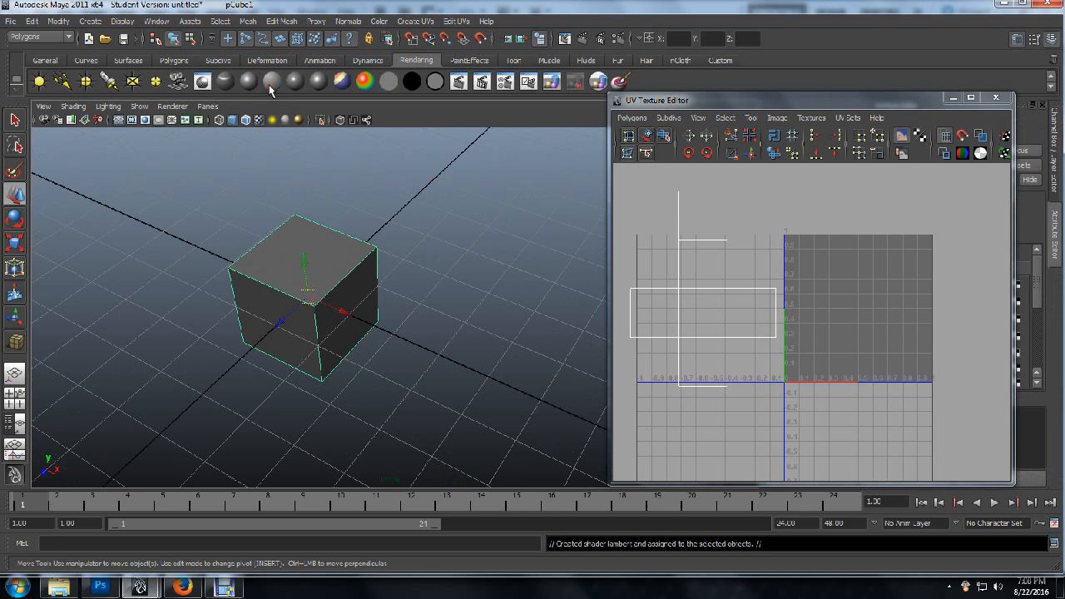
- Minimize the UV Texture Editor and rename the new Lambert material to WoodenCrate
{"action": "left_click", "coordinate": [953, 97]}
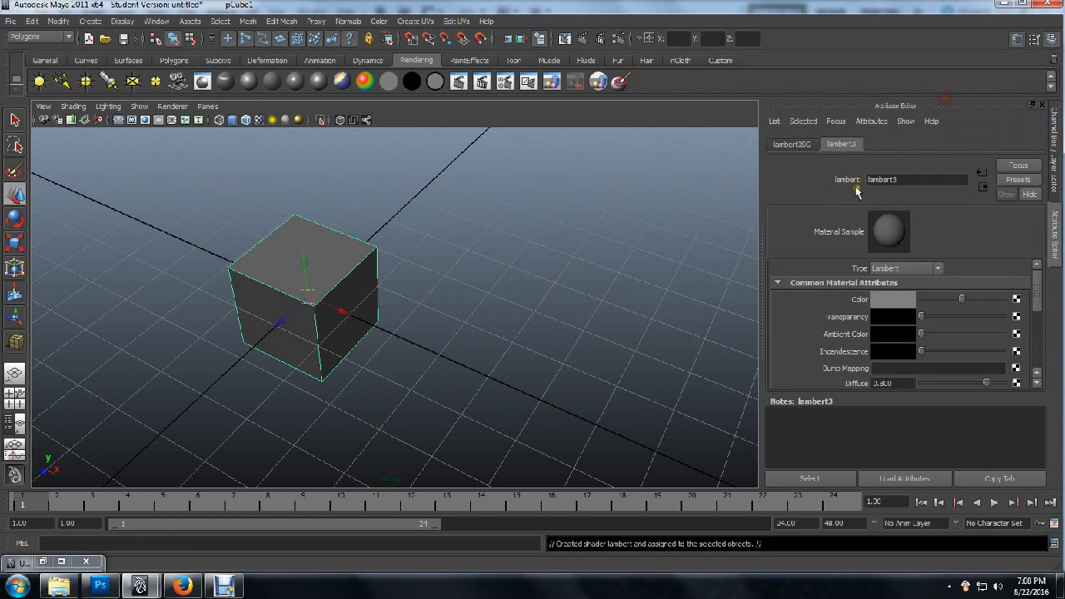
{"action": "double_click", "coordinate": [922, 176]}
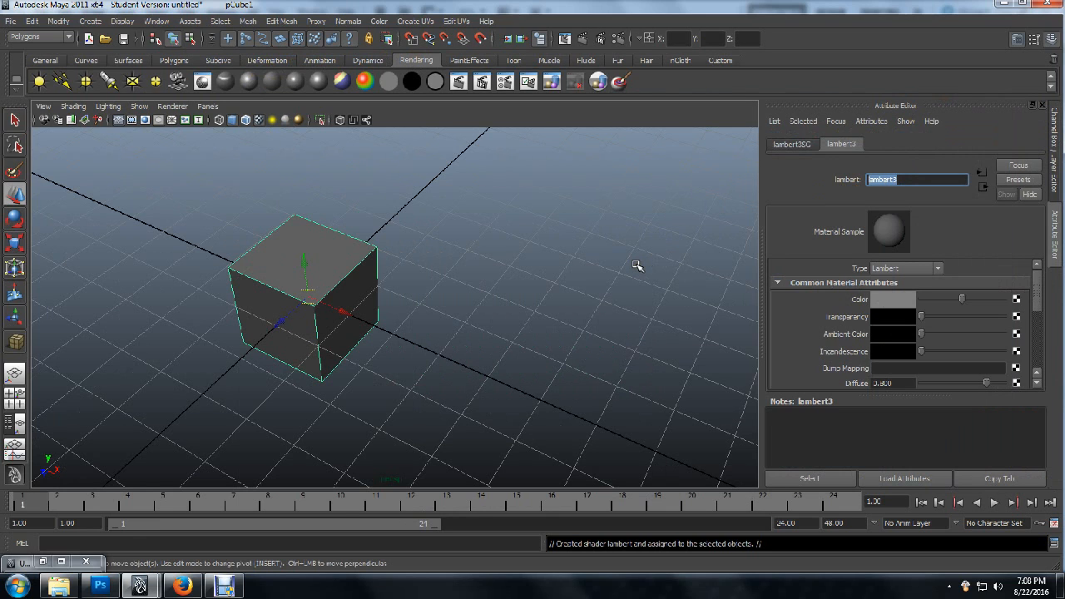
{"action": "type", "text": "WoodenCrate"}
{"action": "key", "text": "Return"}
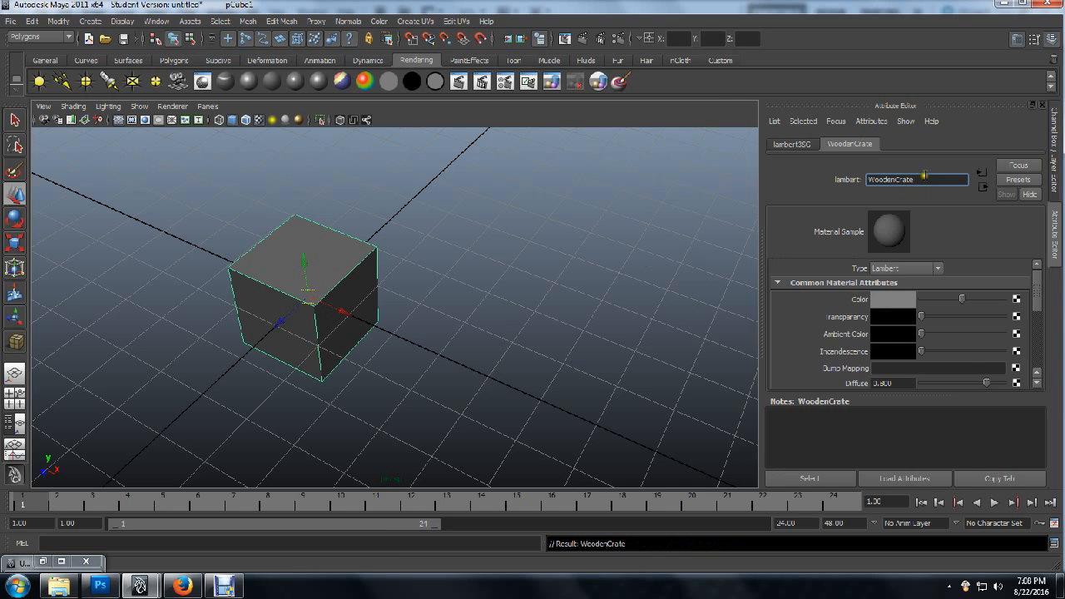
- Map a File texture node to the WoodenCrate material's Color attribute
{"action": "left_click", "coordinate": [1016, 299]}
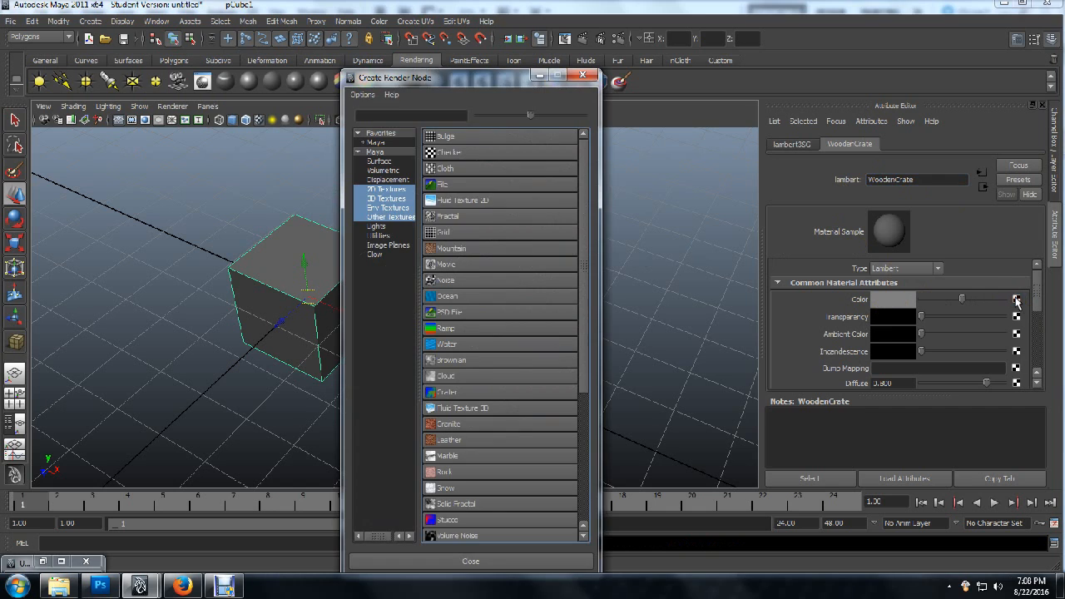
{"action": "left_click", "coordinate": [456, 188]}
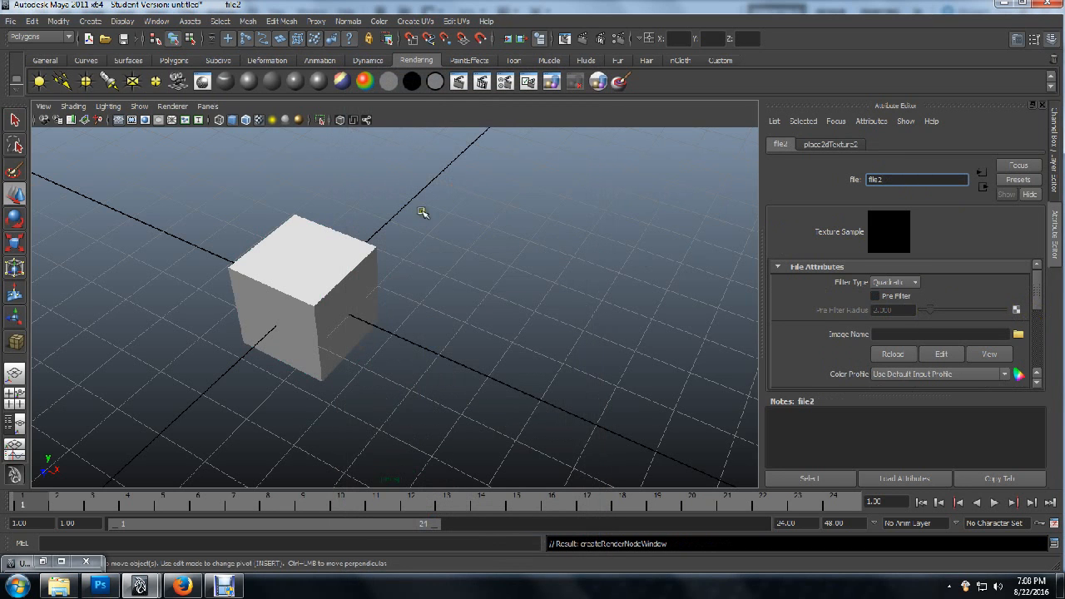
- Load Wooden_Crate.tga from the Texture Maps folder as the image for the file texture
{"action": "left_click", "coordinate": [1019, 334]}
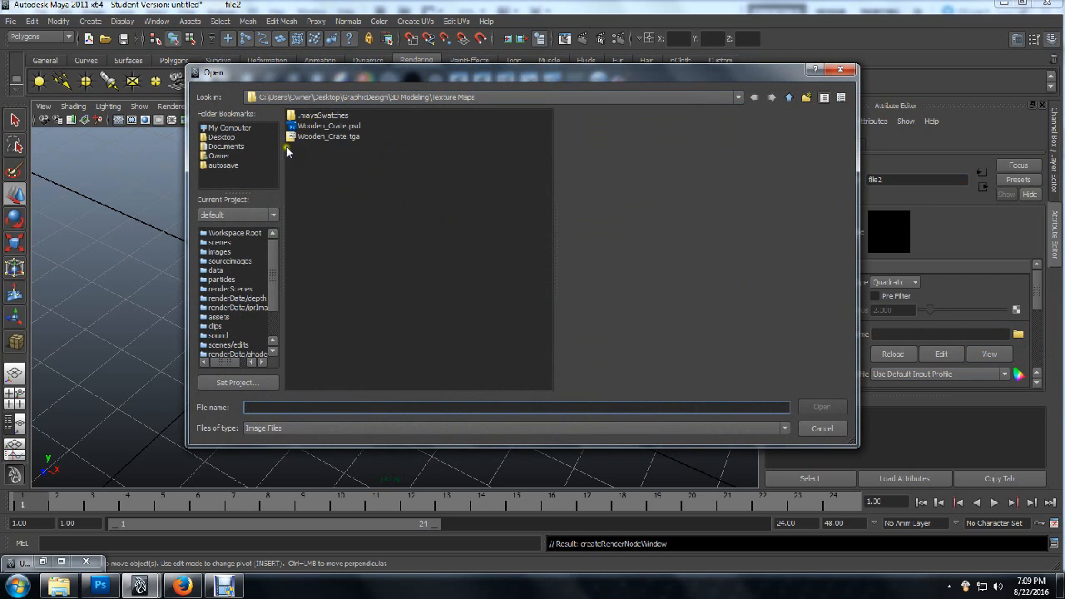
{"action": "left_click", "coordinate": [328, 137]}
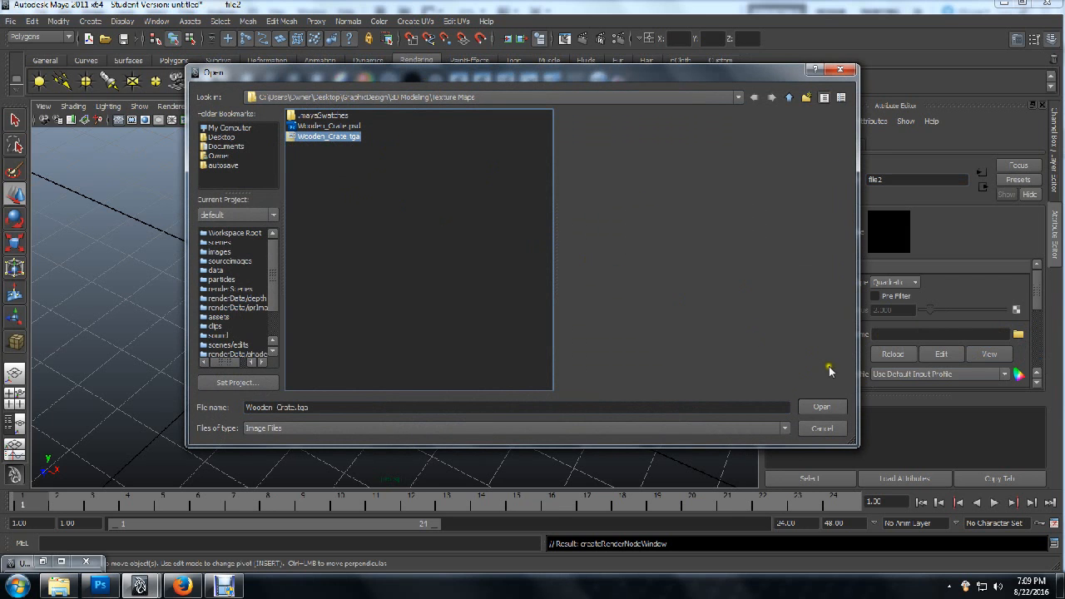
{"action": "left_click", "coordinate": [821, 407]}
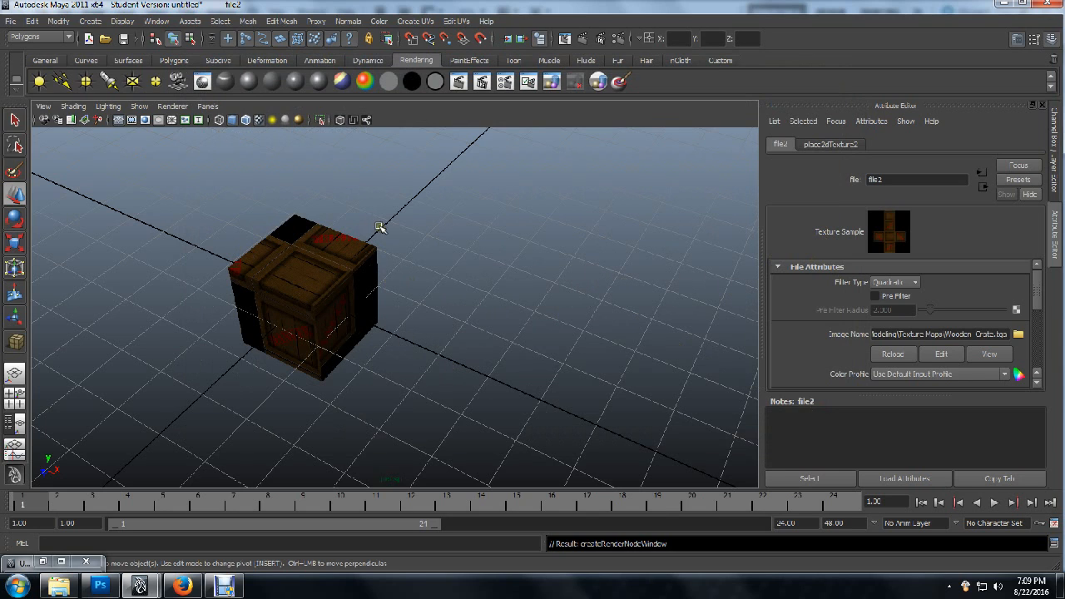
- Examine from several angles how the crate texture falls on the cube's top and side faces
{"action": "left_click", "coordinate": [322, 286]}
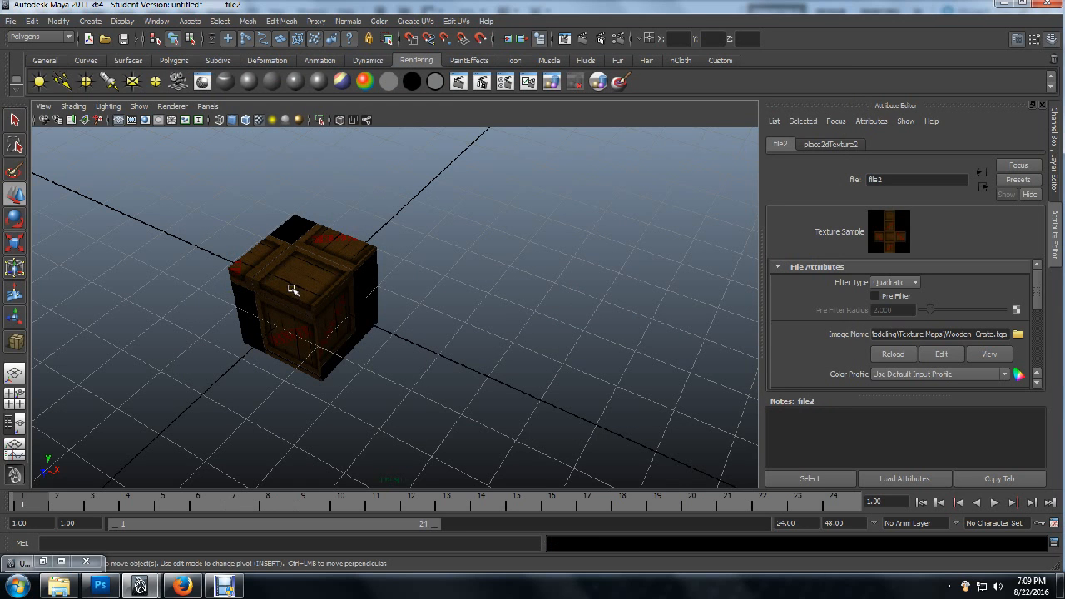
{"action": "scroll", "coordinate": [291, 288], "scroll_direction": "up", "scroll_amount": 8}
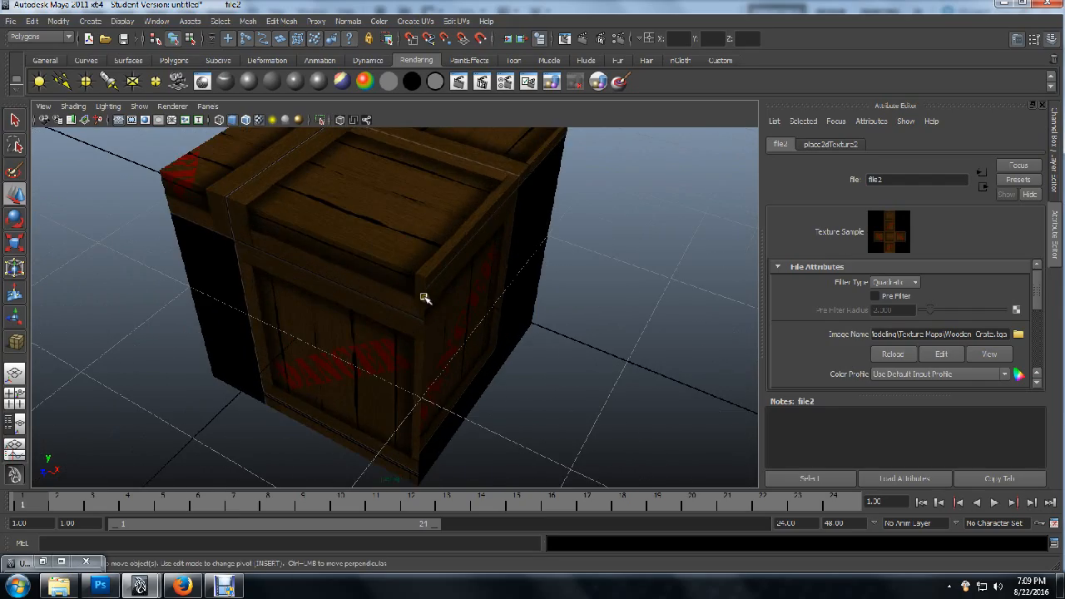
{"action": "scroll", "coordinate": [425, 298], "scroll_direction": "down", "scroll_amount": 4}
{"action": "left_click_drag", "start_coordinate": [430, 302], "coordinate": [407, 307], "text": "alt"}
{"action": "middle_click_drag", "start_coordinate": [408, 283], "coordinate": [438, 338], "text": "alt"}
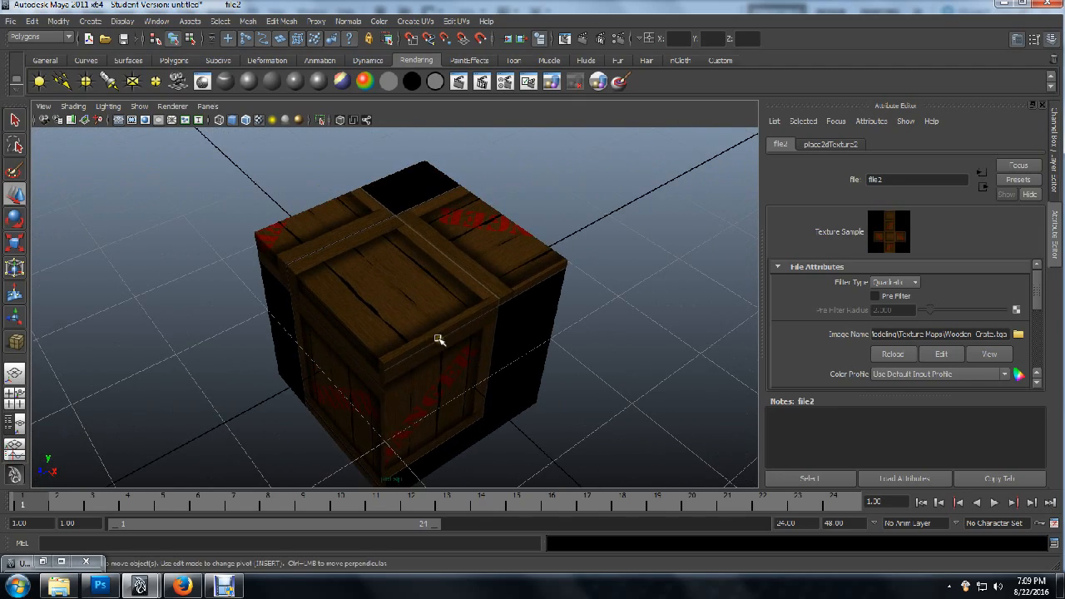
{"action": "mouse_move", "coordinate": [432, 335]}
{"action": "left_mouse_down", "text": "alt"}
{"action": "mouse_move", "coordinate": [442, 357]}
{"action": "mouse_move", "coordinate": [375, 340]}
{"action": "mouse_move", "coordinate": [462, 343]}
{"action": "mouse_move", "coordinate": [453, 337]}
{"action": "left_mouse_up", "text": "alt"}
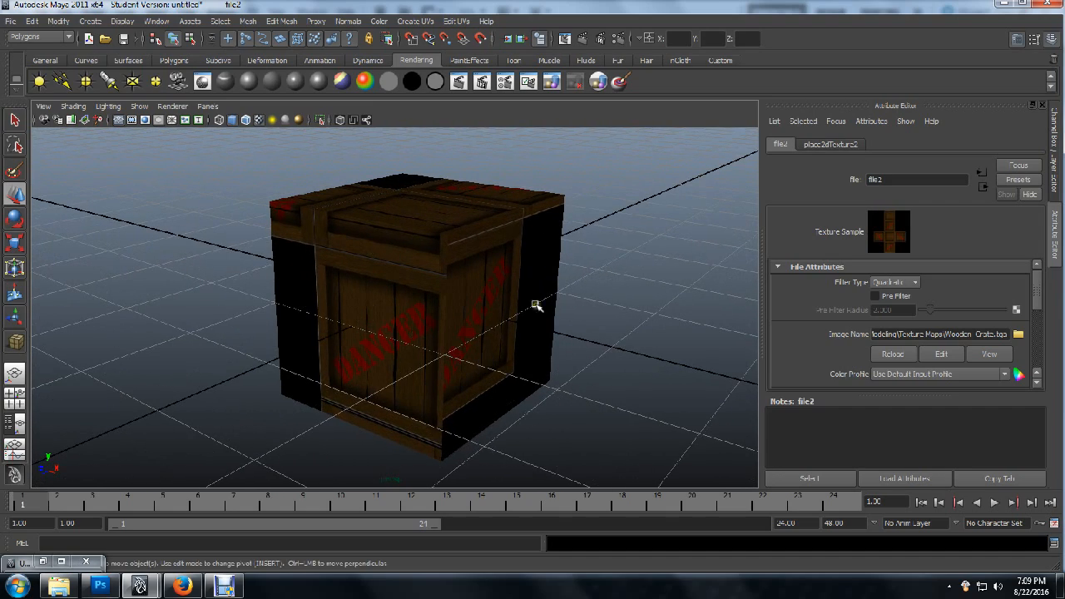
{"action": "left_click_drag", "start_coordinate": [537, 306], "coordinate": [507, 262], "text": "alt"}
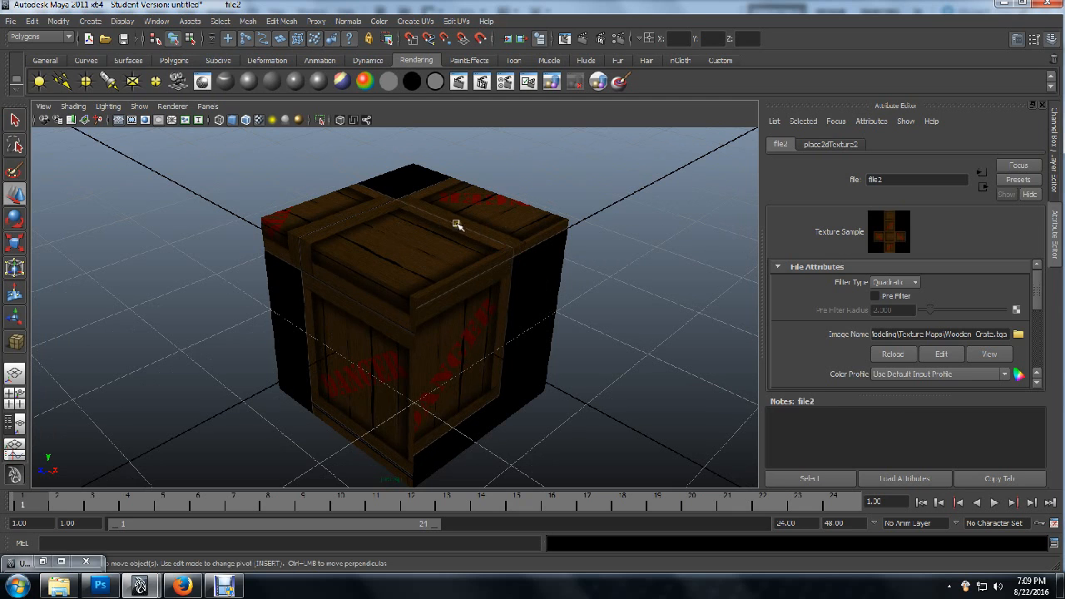
- Restore the UV Texture Editor, select the cube and select all of its UVs
{"action": "left_click", "coordinate": [44, 563]}
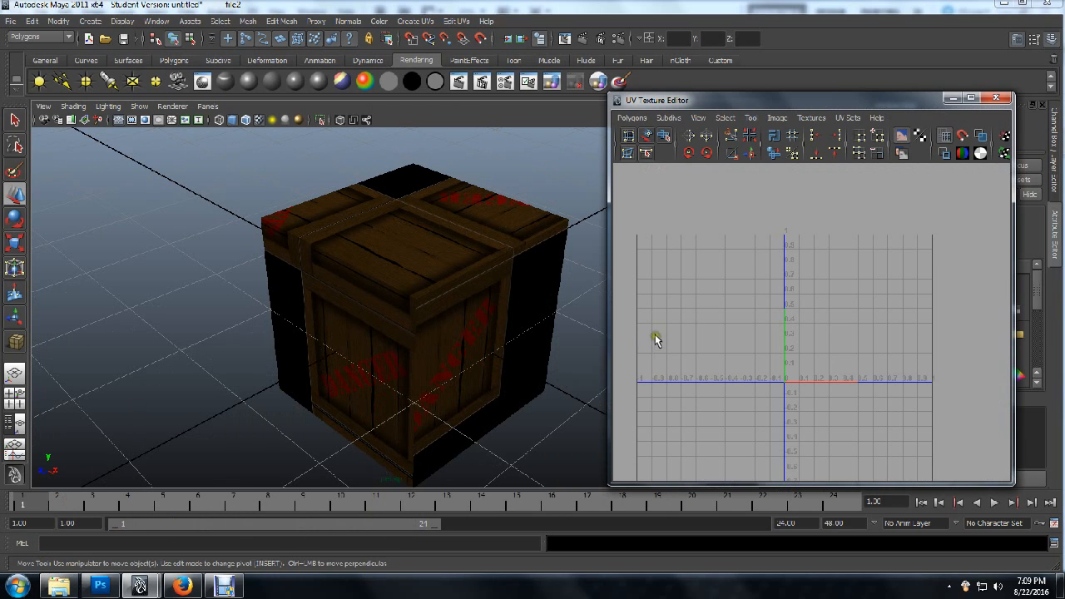
{"action": "left_click", "coordinate": [454, 291]}
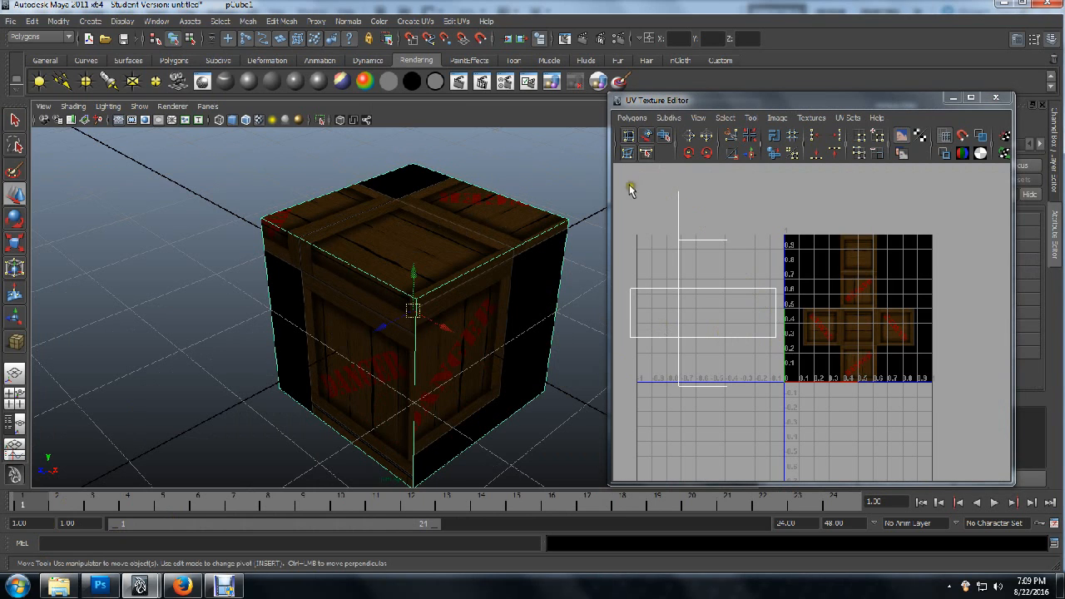
{"action": "right_click_drag", "start_coordinate": [690, 211], "coordinate": [753, 215]}
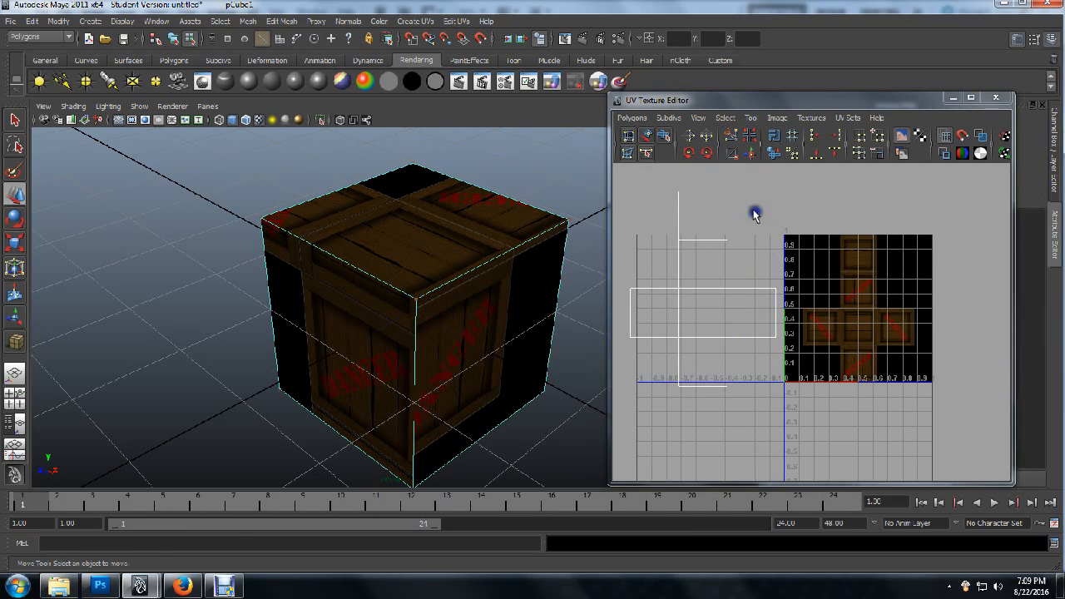
{"action": "left_click_drag", "start_coordinate": [619, 176], "coordinate": [786, 417]}
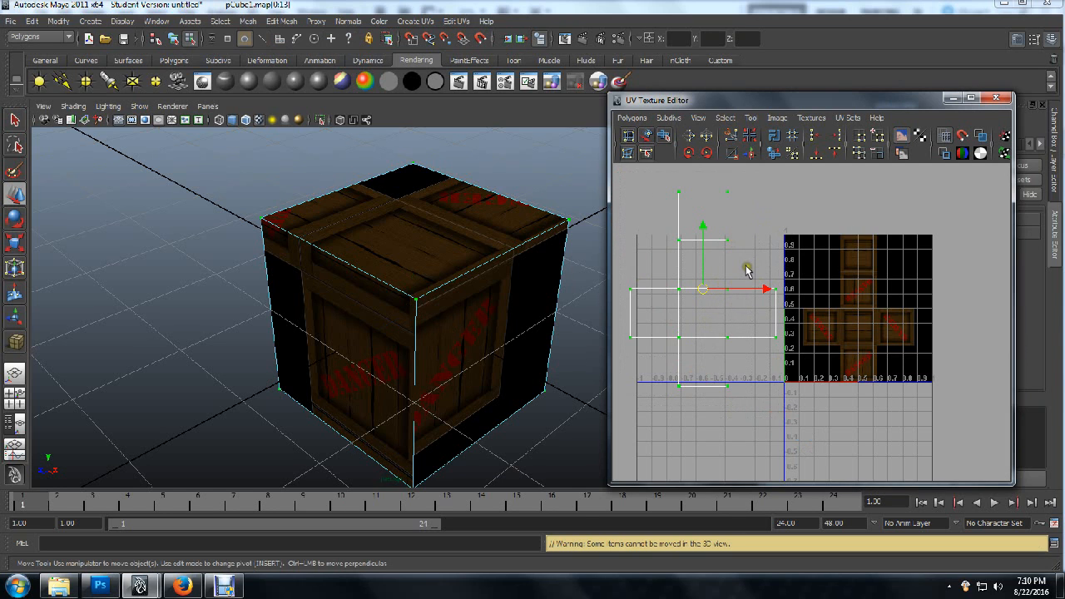
- Scale the whole cross-shaped UV shell down slightly
{"action": "key", "text": "r"}
{"action": "left_click_drag", "start_coordinate": [704, 290], "coordinate": [718, 309]}
{"action": "key", "text": "w"}
{"action": "key", "text": "r"}
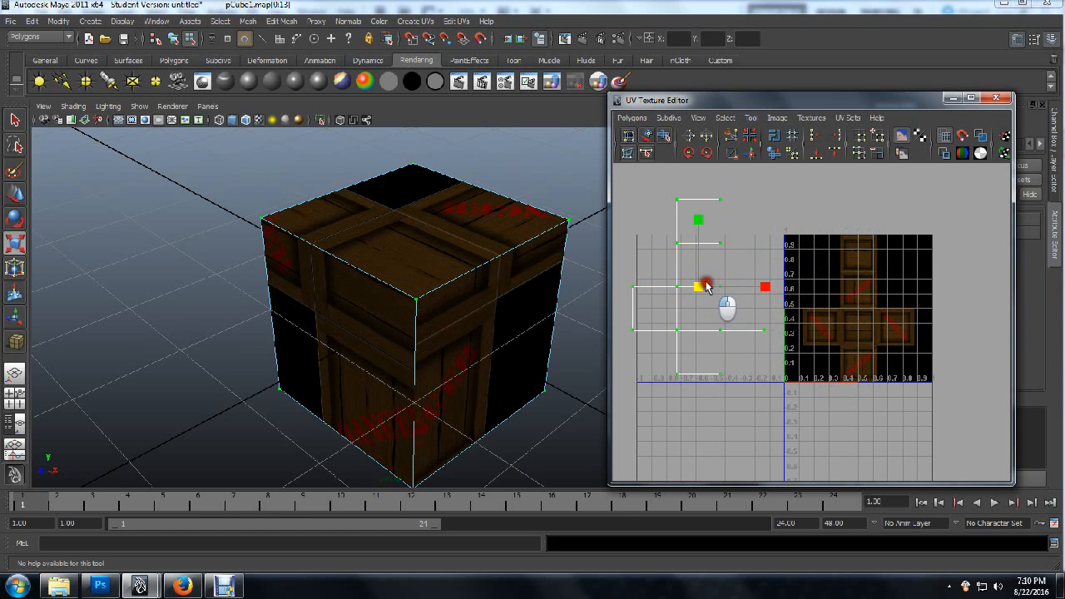
- Apply Layout to the selected UVs so the cross-shaped shell fits the 0 to 1 texture space
{"action": "right_click", "coordinate": [702, 310]}
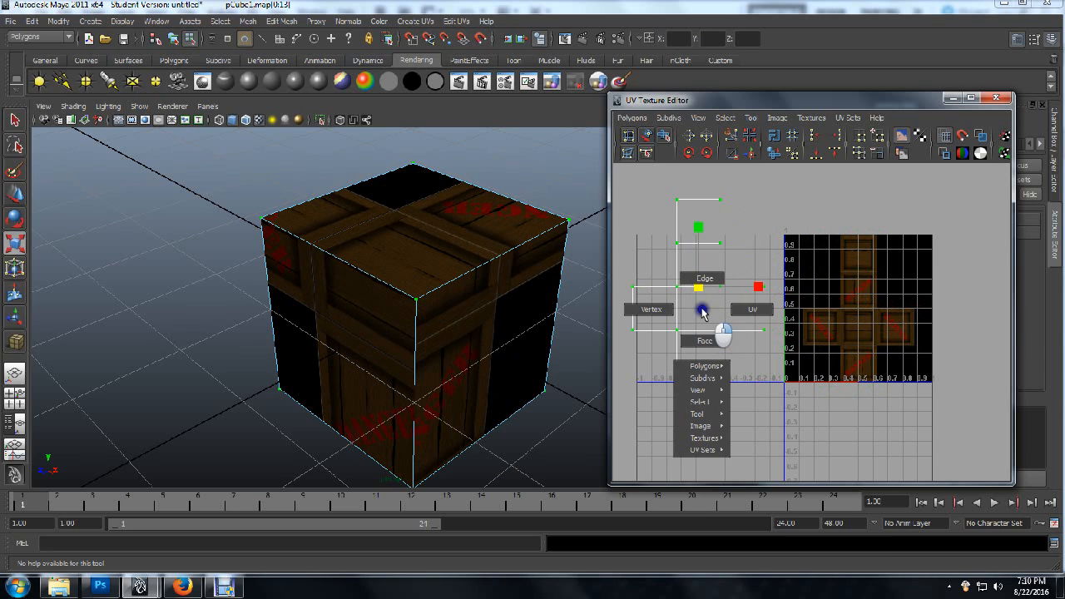
{"action": "mouse_move", "coordinate": [702, 368]}
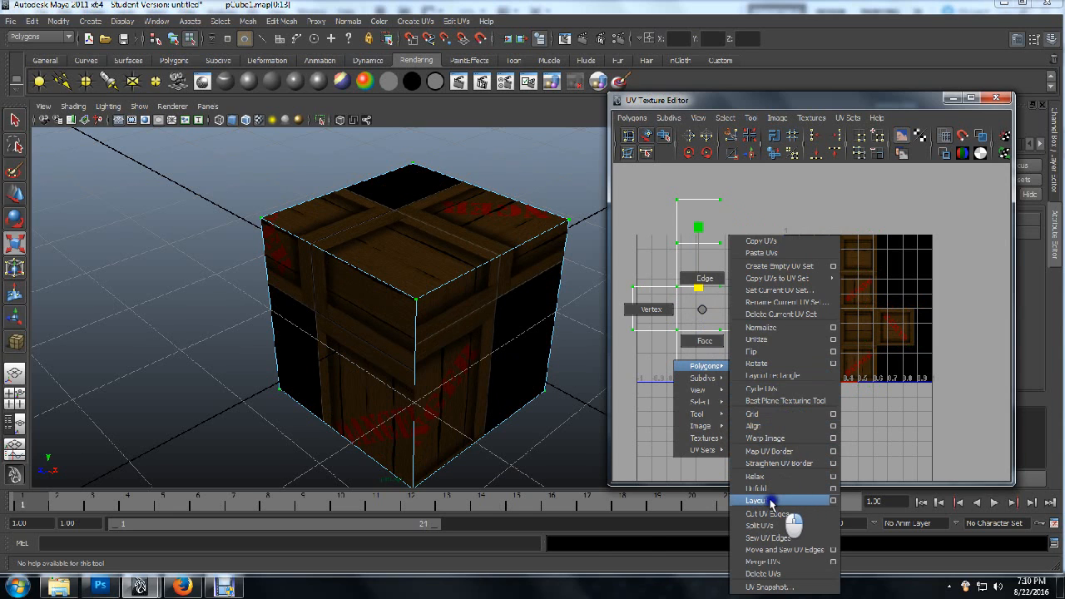
{"action": "left_click", "coordinate": [771, 500]}
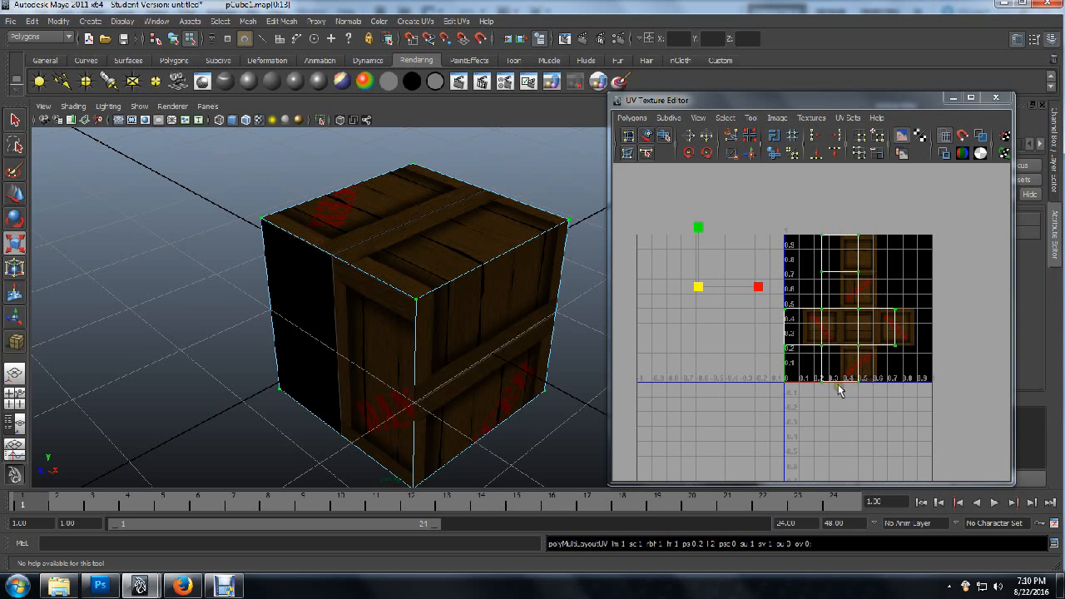
- Move the whole UV shell sideways and slightly vertically to line it up with the crate texture's cross
{"action": "scroll", "coordinate": [836, 391], "scroll_direction": "up", "scroll_amount": 4}
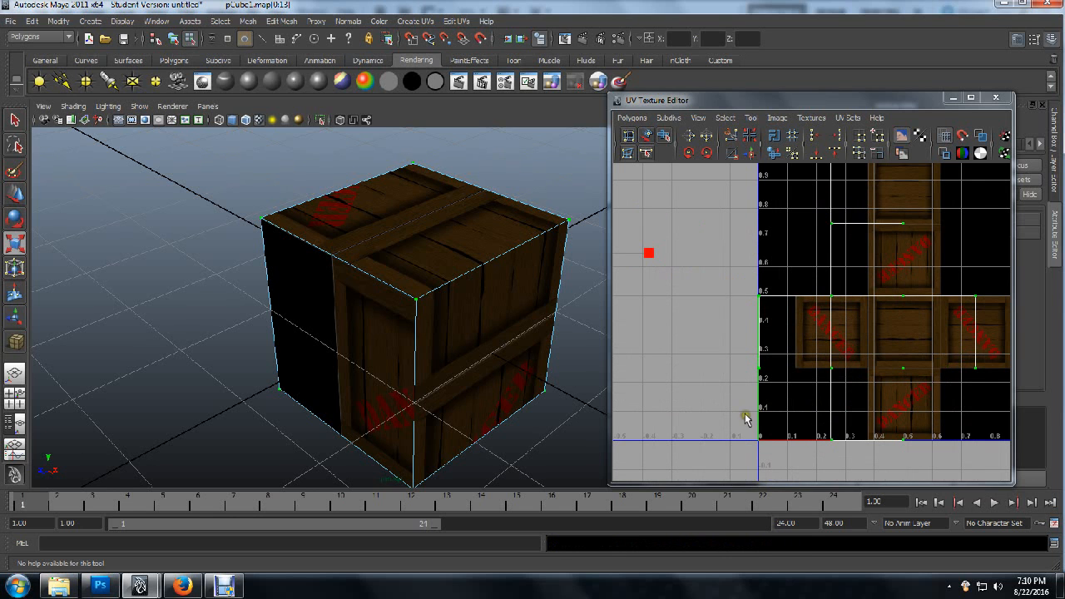
{"action": "middle_click_drag", "start_coordinate": [731, 432], "coordinate": [647, 442], "text": "alt"}
{"action": "scroll", "coordinate": [807, 365], "scroll_direction": "down", "scroll_amount": 1}
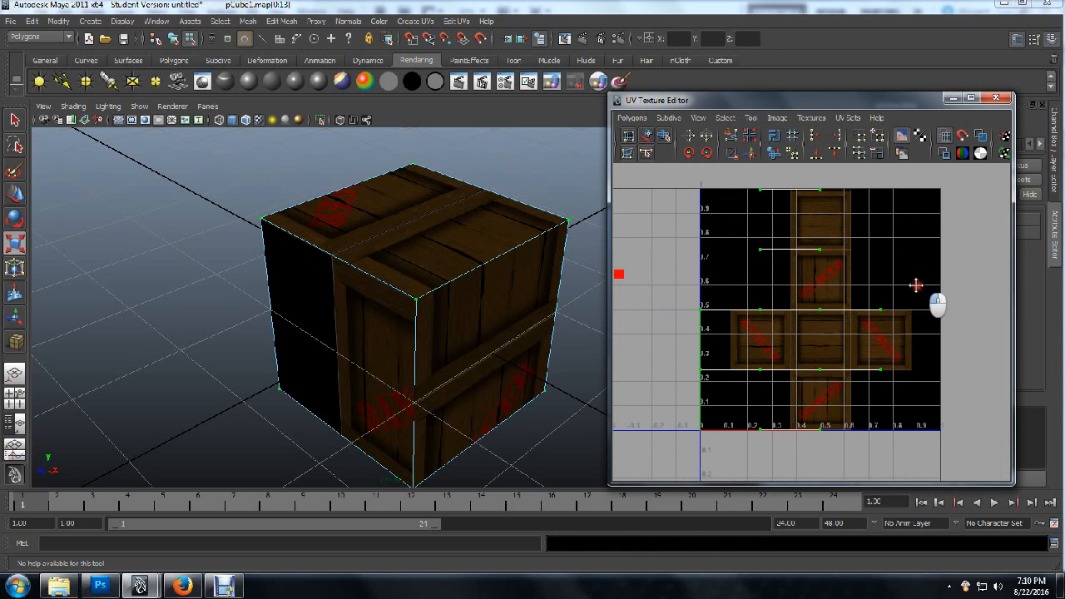
{"action": "middle_click_drag", "start_coordinate": [931, 288], "coordinate": [871, 297], "text": "alt"}
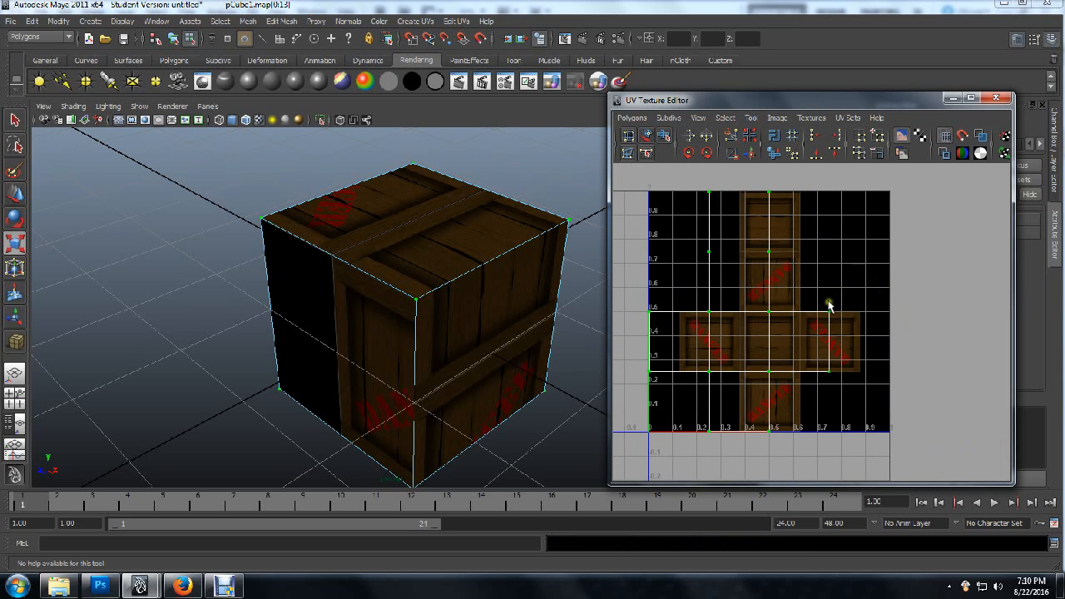
{"action": "key", "text": "w"}
{"action": "left_click_drag", "start_coordinate": [791, 315], "coordinate": [824, 311]}
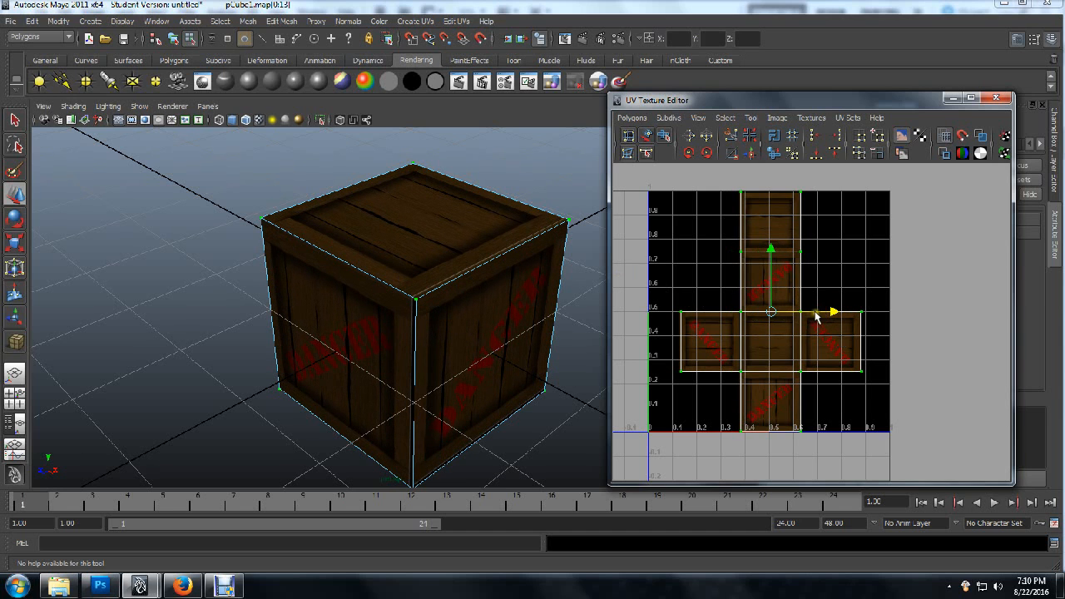
{"action": "left_click_drag", "start_coordinate": [771, 250], "coordinate": [771, 257]}
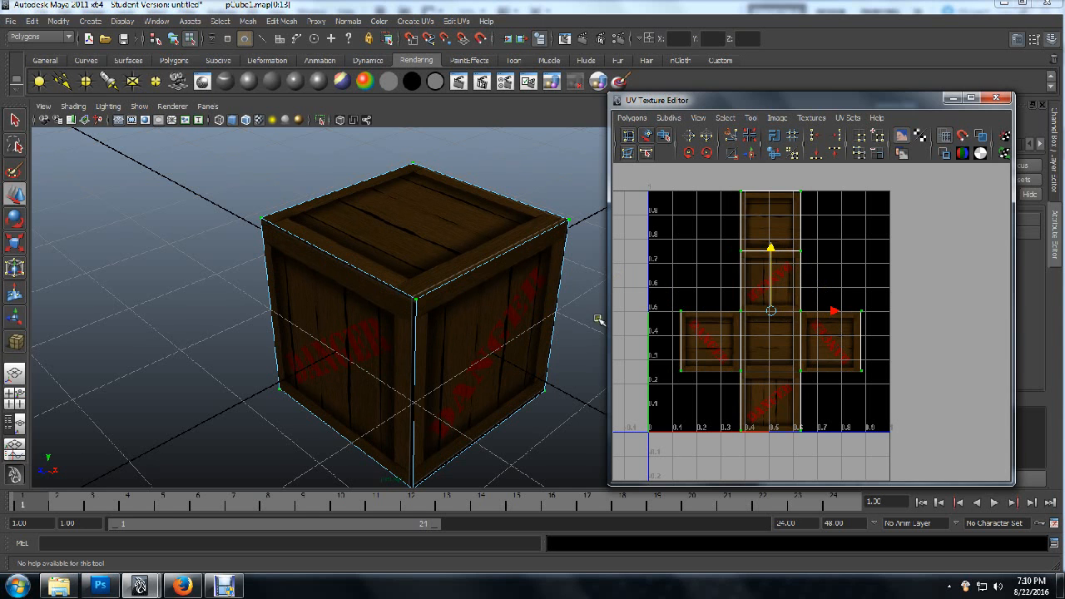
- Examine the textured cube's edges and corners up close for seams where the faces meet
{"action": "left_click_drag", "start_coordinate": [204, 368], "coordinate": [158, 383], "text": "alt"}
{"action": "scroll", "coordinate": [243, 385], "scroll_direction": "up", "scroll_amount": 5}
{"action": "left_click_drag", "start_coordinate": [242, 385], "coordinate": [228, 369], "text": "alt"}
{"action": "mouse_move", "coordinate": [333, 349]}
{"action": "left_mouse_down", "text": "alt"}
{"action": "mouse_move", "coordinate": [324, 352]}
{"action": "mouse_move", "coordinate": [430, 325]}
{"action": "mouse_move", "coordinate": [321, 340]}
{"action": "mouse_move", "coordinate": [331, 336]}
{"action": "left_mouse_up", "text": "alt"}
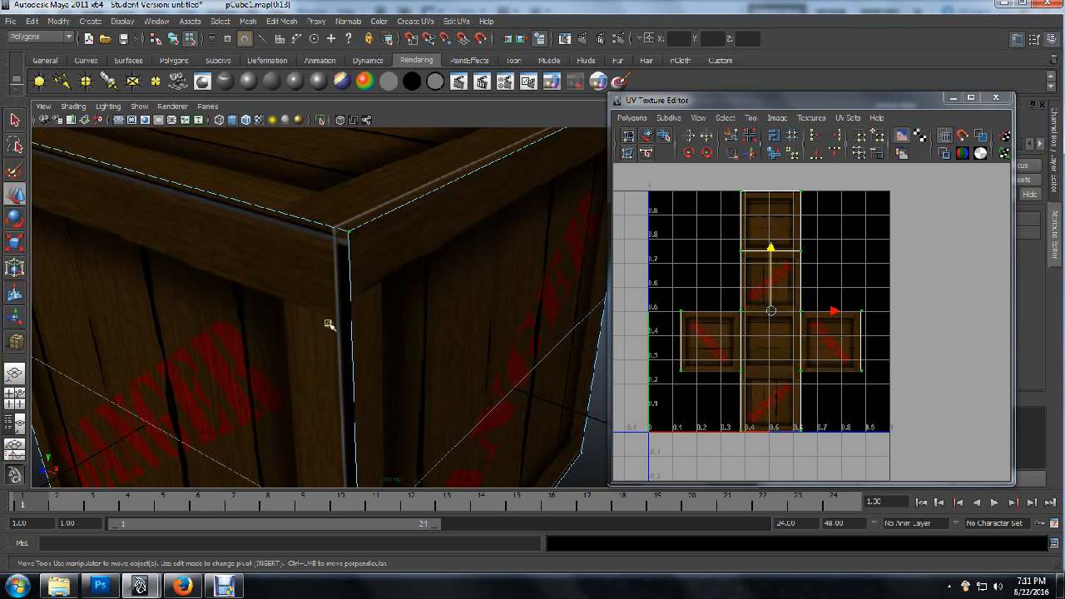
{"action": "key", "text": "f"}
{"action": "left_click_drag", "start_coordinate": [380, 388], "coordinate": [269, 231], "text": "alt"}
{"action": "left_click_drag", "start_coordinate": [297, 269], "coordinate": [302, 363], "text": "alt"}
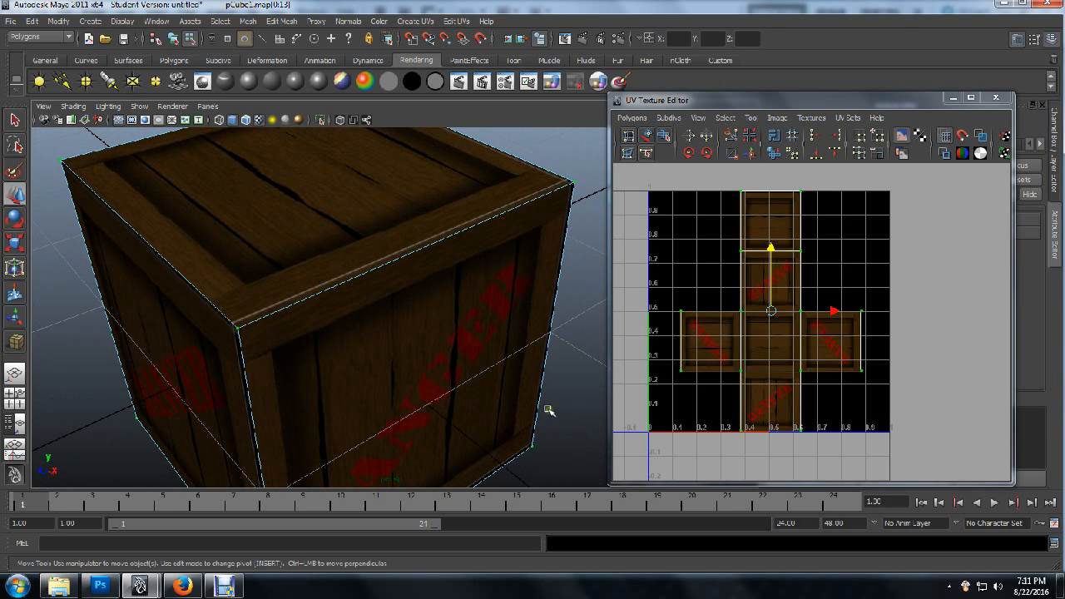
- Select the two right-hand UVs of the cross's lowest face and move them slightly left onto the texture's edge
{"action": "scroll", "coordinate": [726, 355], "scroll_direction": "up", "scroll_amount": 1}
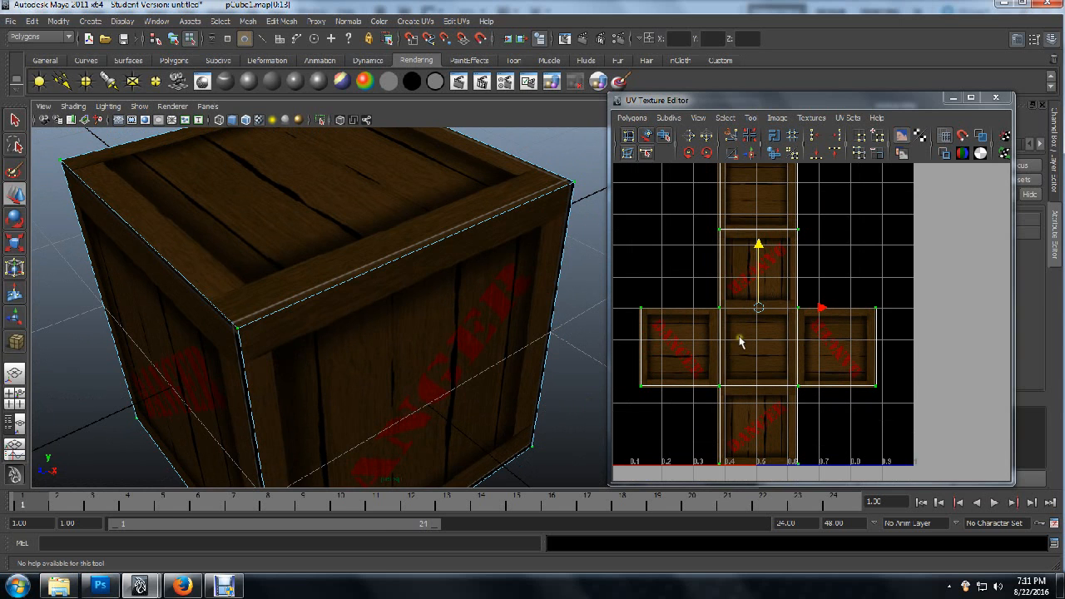
{"action": "middle_click_drag", "start_coordinate": [751, 372], "coordinate": [779, 321], "text": "alt"}
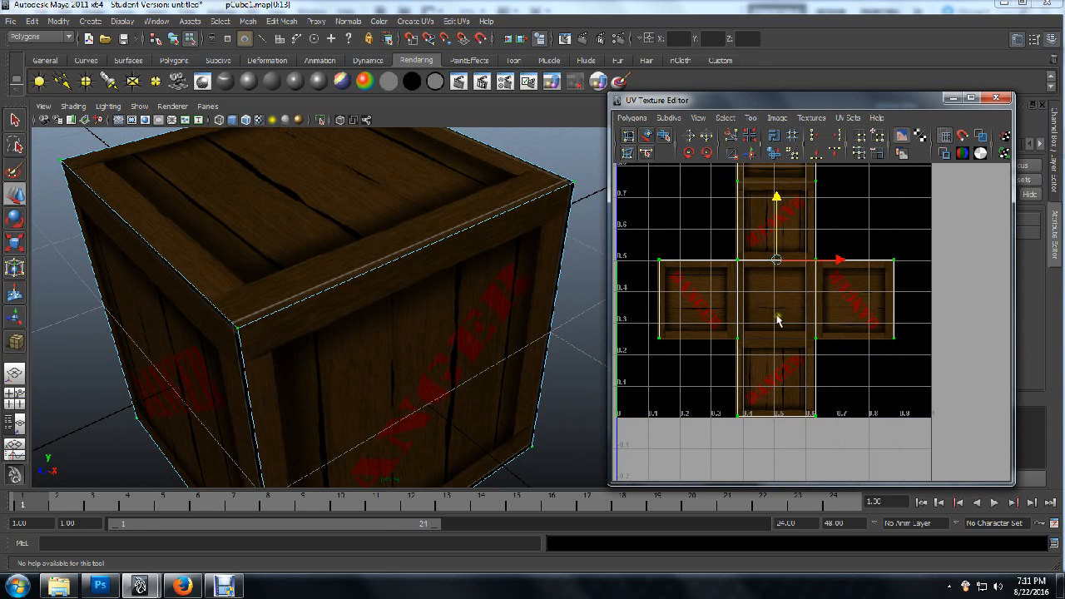
{"action": "scroll", "coordinate": [732, 358], "scroll_direction": "up", "scroll_amount": 6}
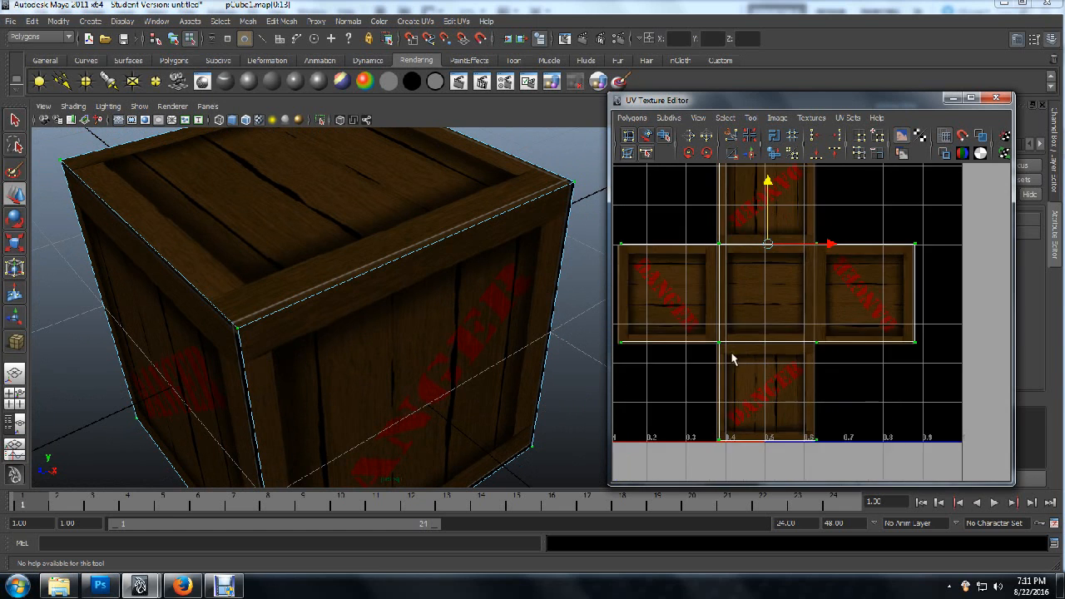
{"action": "scroll", "coordinate": [732, 358], "scroll_direction": "up", "scroll_amount": 2}
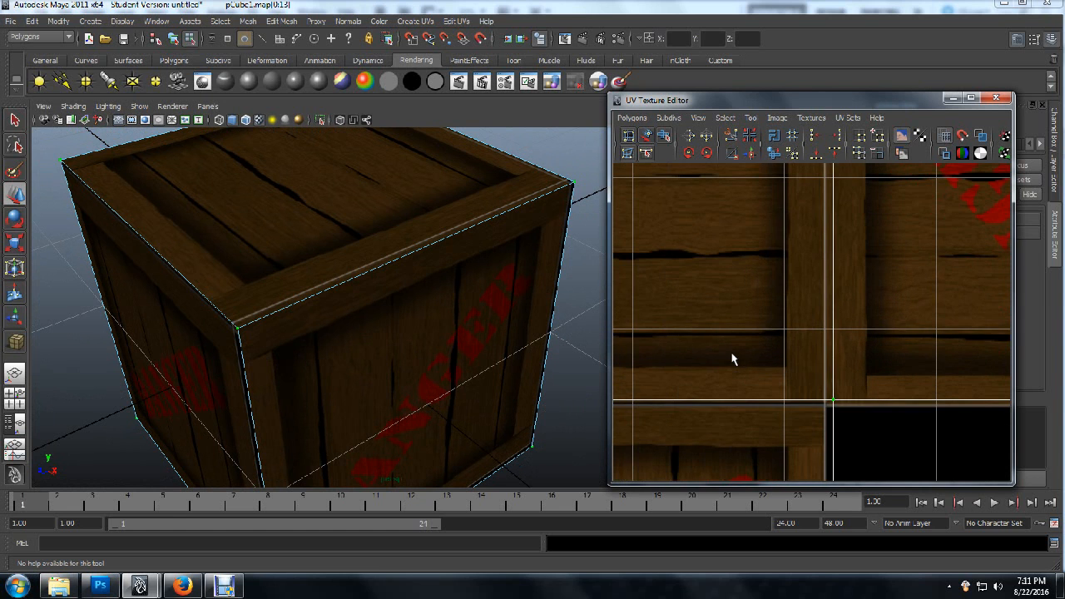
{"action": "middle_click_drag", "start_coordinate": [756, 390], "coordinate": [752, 261], "text": "alt"}
{"action": "middle_click_drag", "start_coordinate": [738, 324], "coordinate": [718, 248], "text": "alt"}
{"action": "middle_click_drag", "start_coordinate": [721, 304], "coordinate": [686, 287], "text": "alt"}
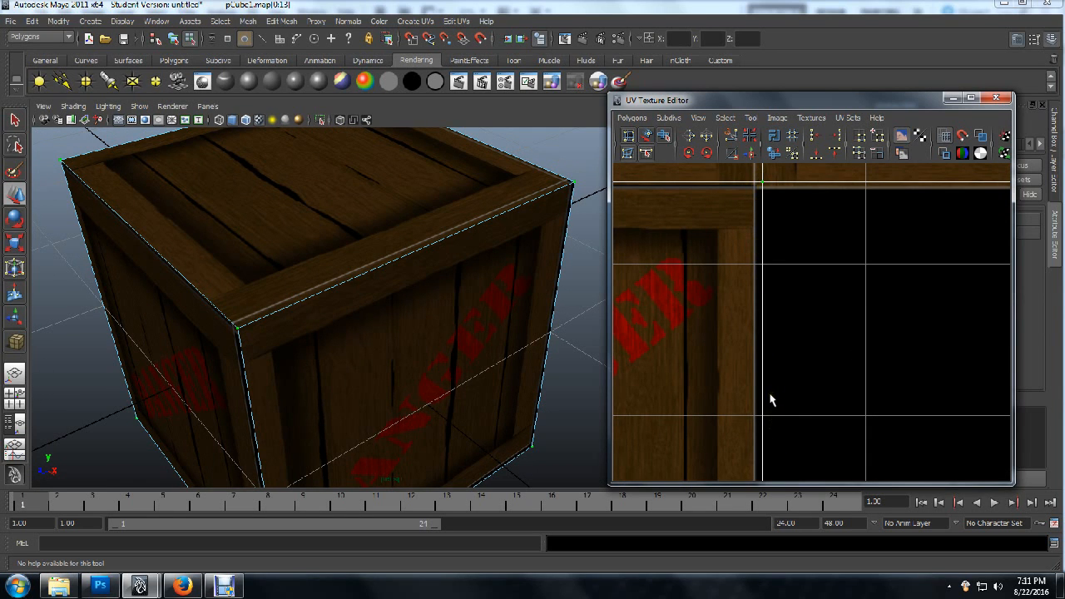
{"action": "scroll", "coordinate": [773, 396], "scroll_direction": "down", "scroll_amount": 3}
{"action": "middle_click_drag", "start_coordinate": [773, 397], "coordinate": [773, 359], "text": "alt"}
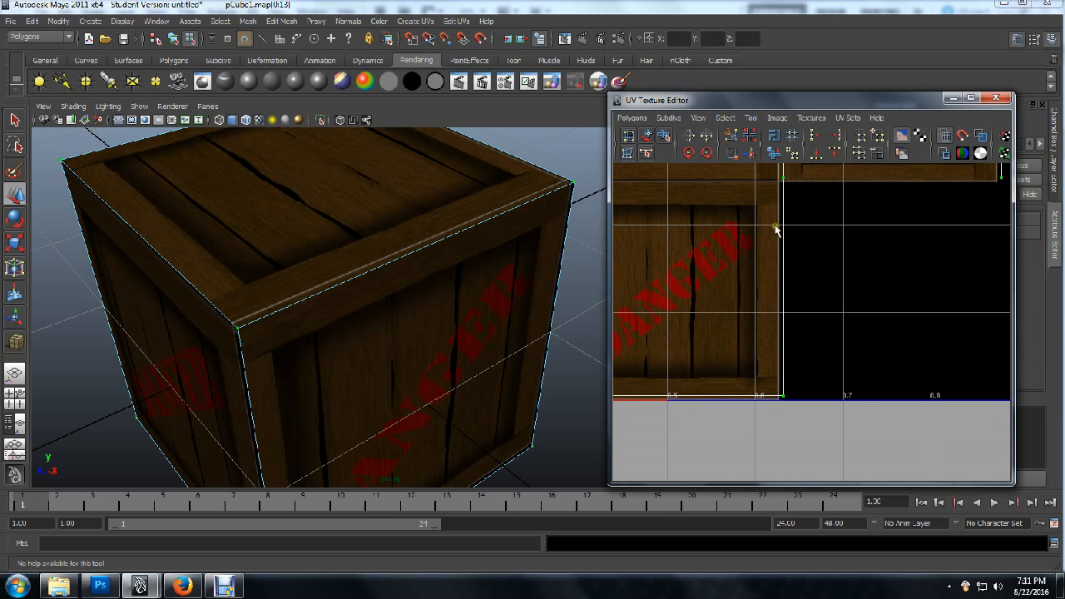
{"action": "middle_click_drag", "start_coordinate": [782, 283], "coordinate": [767, 321], "text": "alt"}
{"action": "left_click_drag", "start_coordinate": [754, 217], "coordinate": [799, 464]}
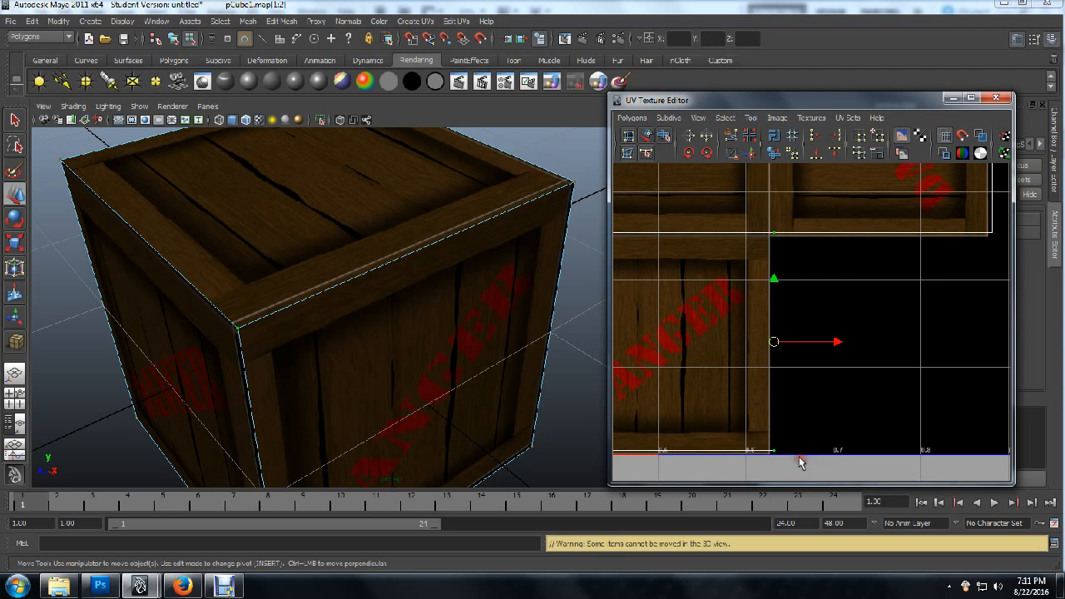
{"action": "mouse_move", "coordinate": [835, 342]}
{"action": "left_mouse_down"}
{"action": "mouse_move", "coordinate": [799, 343]}
{"action": "mouse_move", "coordinate": [830, 344]}
{"action": "left_mouse_up"}
- Select the two left-hand UVs of the cross's lowest face and move them slightly left onto the texture's edge
{"action": "middle_click_drag", "start_coordinate": [676, 325], "coordinate": [792, 297], "text": "alt"}
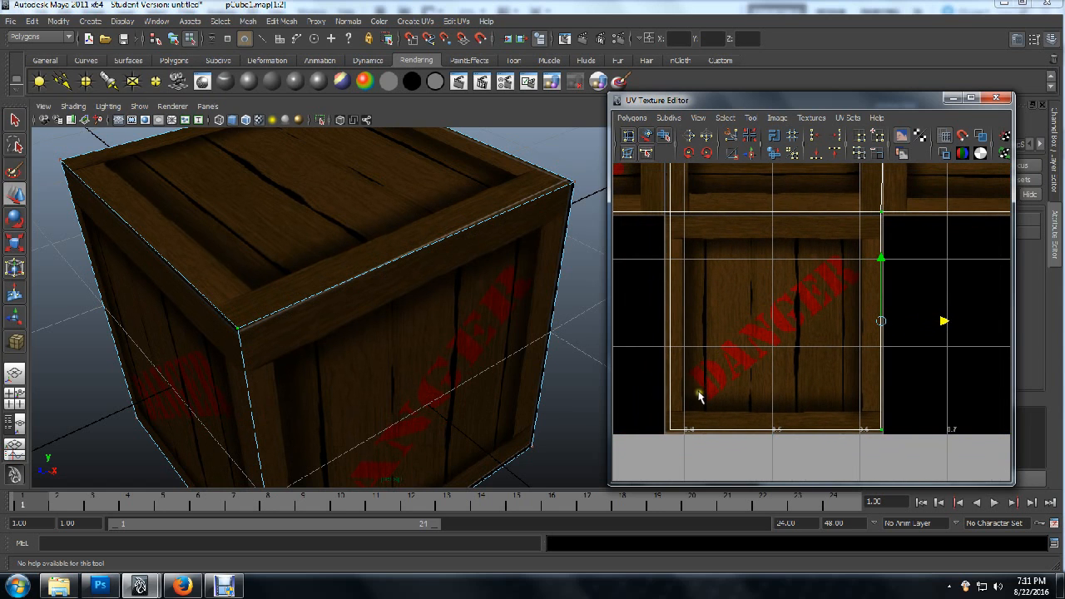
{"action": "middle_click_drag", "start_coordinate": [691, 333], "coordinate": [742, 334], "text": "alt"}
{"action": "left_click_drag", "start_coordinate": [696, 218], "coordinate": [735, 462]}
{"action": "left_click_drag", "start_coordinate": [775, 346], "coordinate": [772, 341]}
- Select the two UVs between the cross's centre and lowest faces and move them slightly down onto the plank seam
{"action": "middle_click_drag", "start_coordinate": [856, 256], "coordinate": [848, 326], "text": "alt"}
{"action": "left_click_drag", "start_coordinate": [684, 277], "coordinate": [922, 313]}
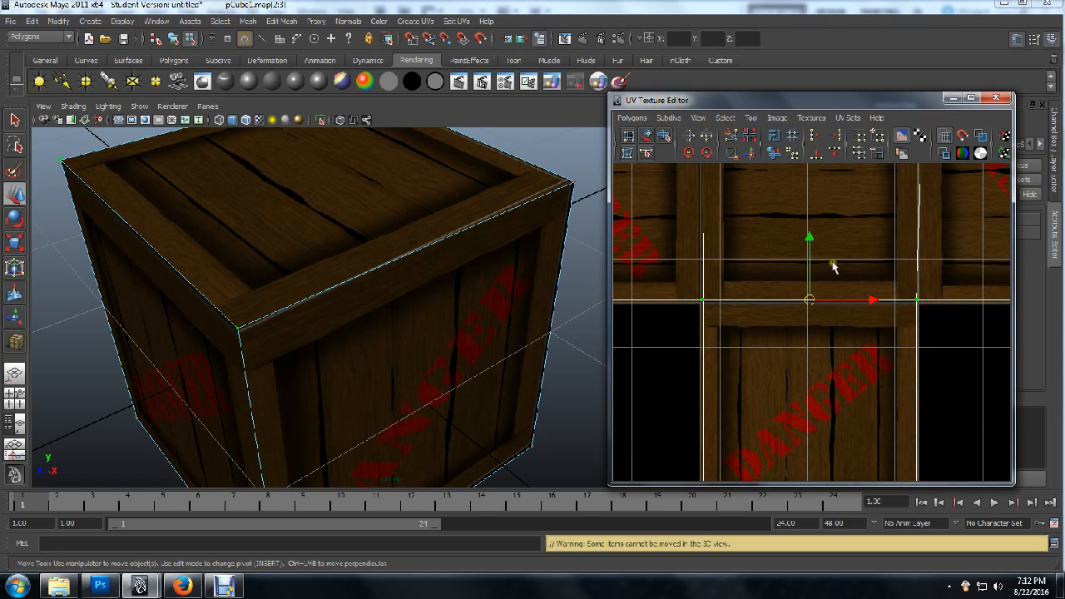
{"action": "left_click_drag", "start_coordinate": [803, 239], "coordinate": [801, 239]}
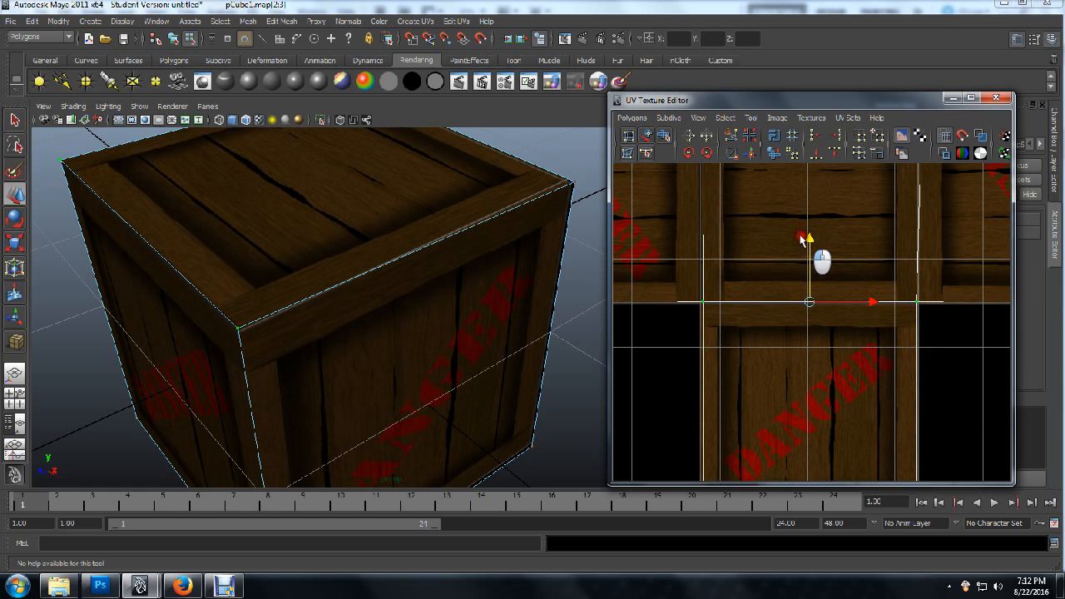
- Select the two upper UVs of the cross's left face and move them slightly down onto the texture's edge
{"action": "left_click_drag", "start_coordinate": [369, 325], "coordinate": [544, 316], "text": "alt"}
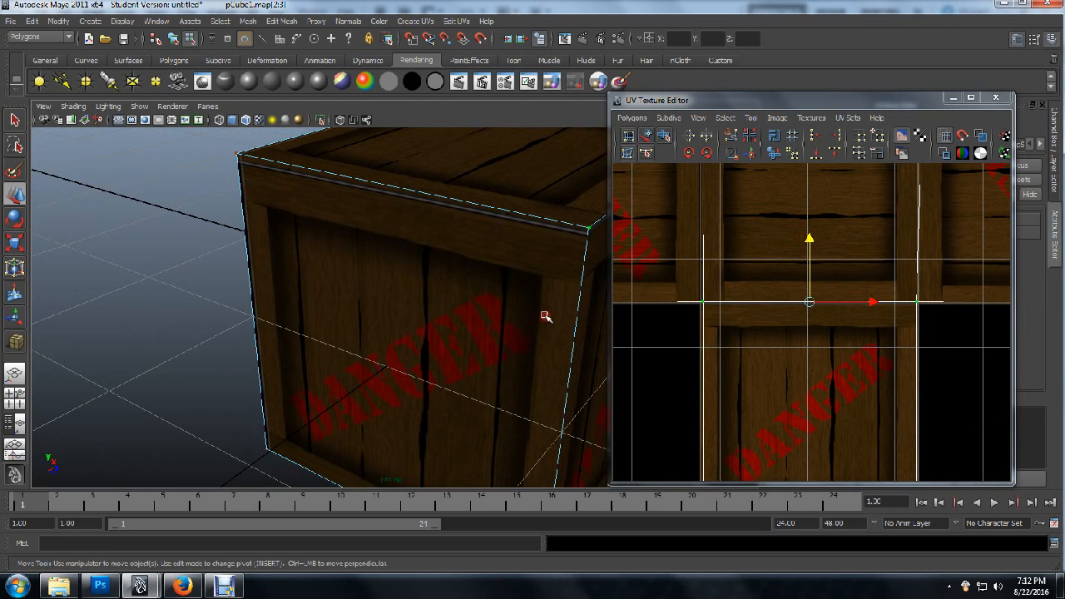
{"action": "scroll", "coordinate": [709, 313], "scroll_direction": "down", "scroll_amount": 3}
{"action": "middle_click_drag", "start_coordinate": [702, 330], "coordinate": [694, 384], "text": "alt"}
{"action": "scroll", "coordinate": [707, 308], "scroll_direction": "up", "scroll_amount": 5}
{"action": "middle_click_drag", "start_coordinate": [703, 321], "coordinate": [897, 358], "text": "alt"}
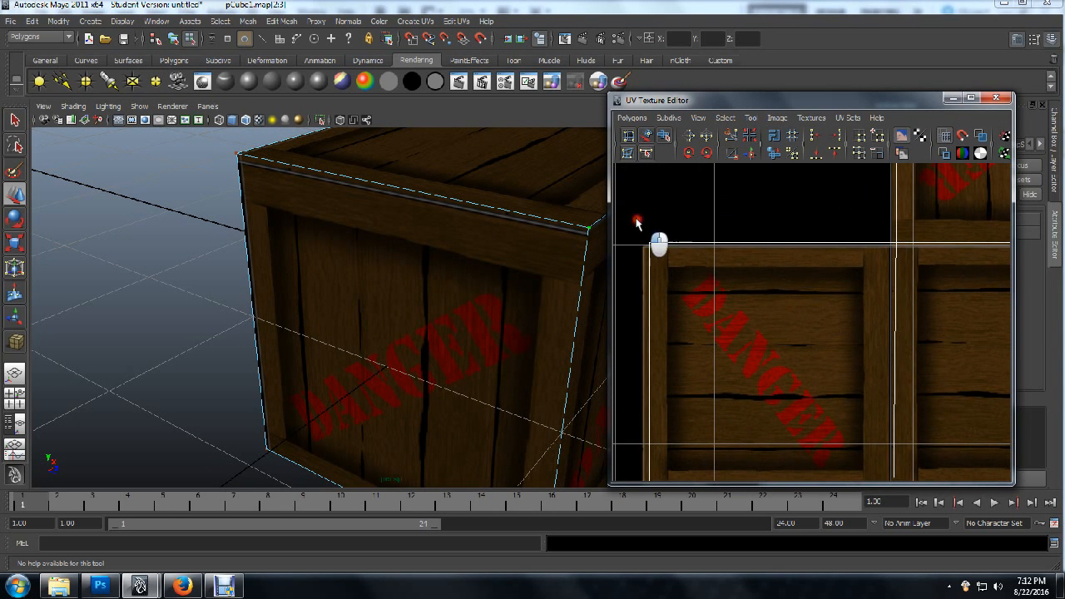
{"action": "left_click_drag", "start_coordinate": [641, 229], "coordinate": [911, 274]}
{"action": "key", "text": "w"}
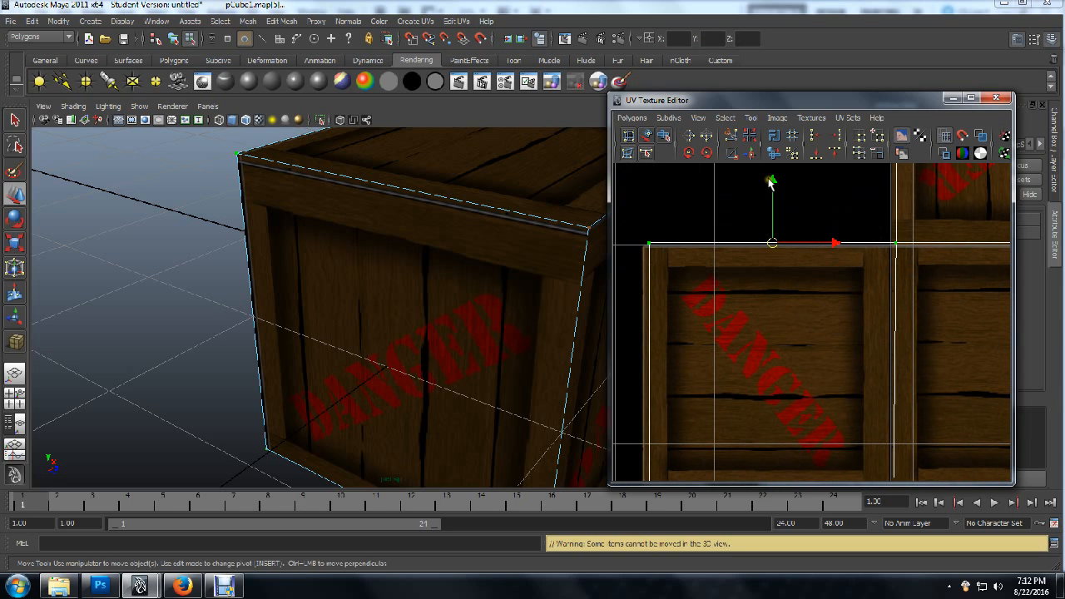
{"action": "left_click_drag", "start_coordinate": [777, 221], "coordinate": [781, 229]}
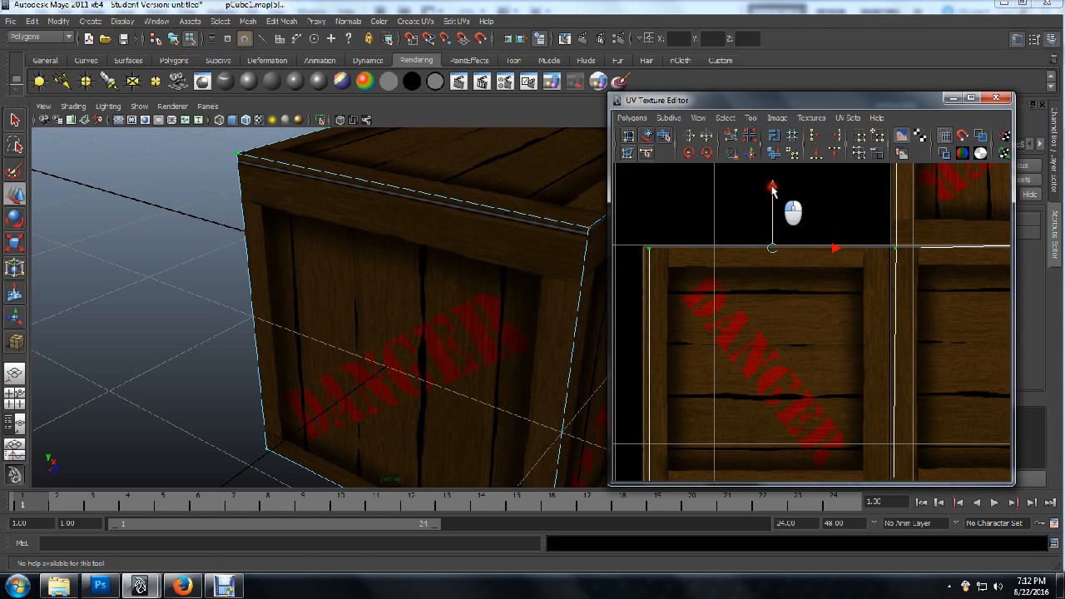
- Shift the two upper UVs of the left face sideways until they line up with the crate panel's outer edge and seam
{"action": "mouse_move", "coordinate": [894, 308]}
{"action": "middle_mouse_down", "text": "alt"}
{"action": "mouse_move", "coordinate": [851, 302]}
{"action": "mouse_move", "coordinate": [881, 293]}
{"action": "middle_mouse_up", "text": "alt"}
{"action": "left_click_drag", "start_coordinate": [828, 243], "coordinate": [823, 242]}
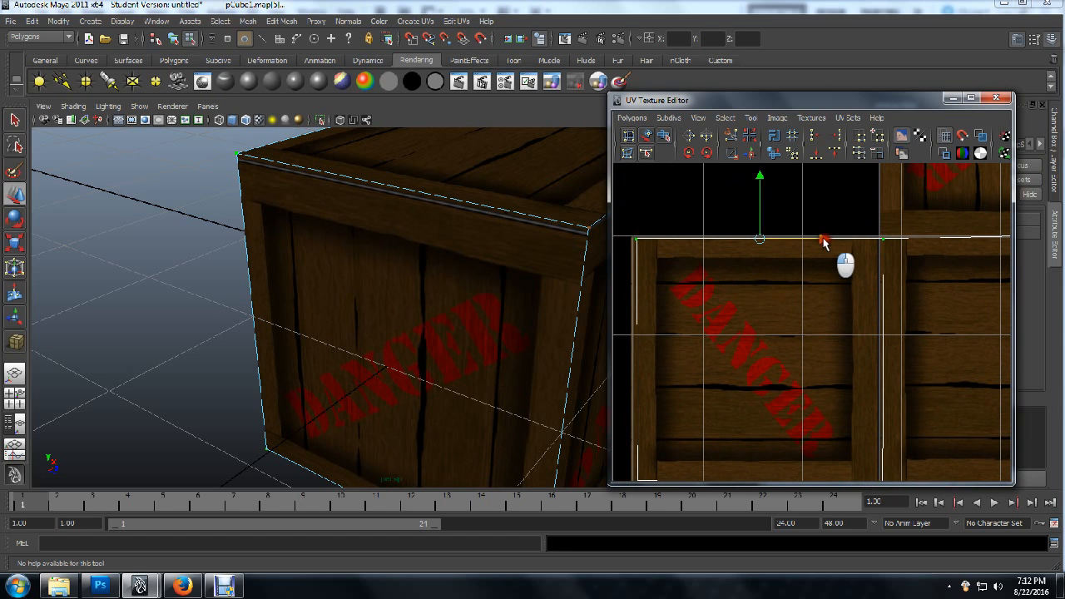
{"action": "left_click_drag", "start_coordinate": [823, 241], "coordinate": [827, 243]}
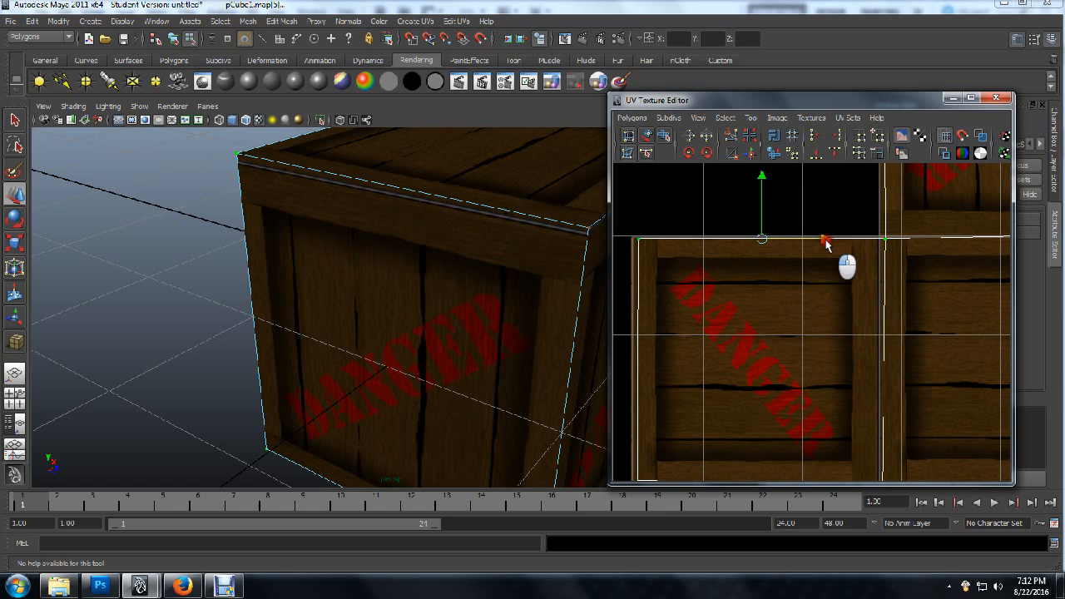
{"action": "left_click_drag", "start_coordinate": [826, 242], "coordinate": [788, 249]}
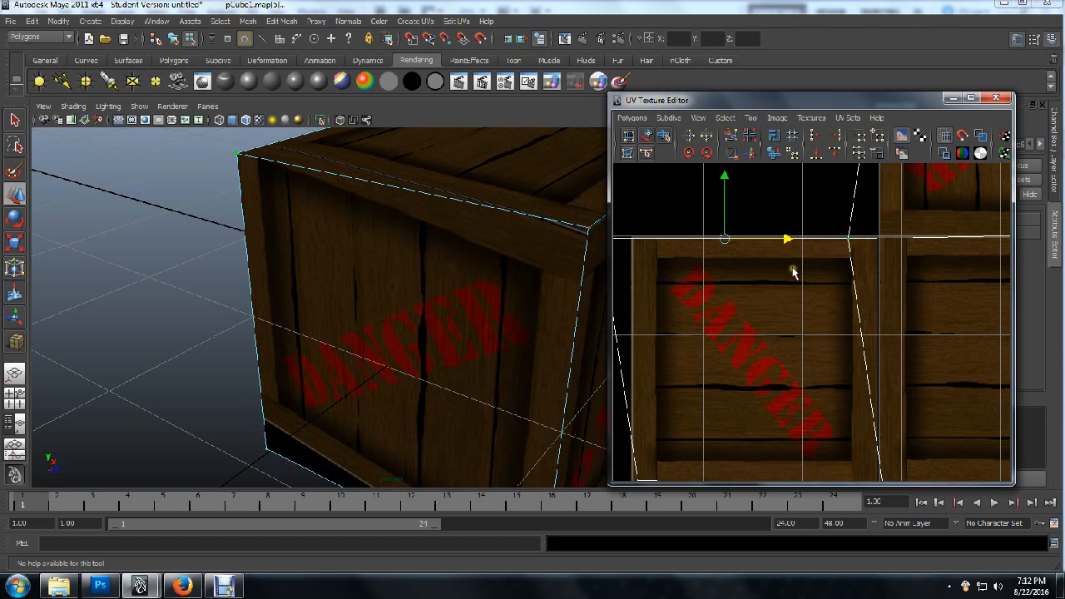
{"action": "left_click_drag", "start_coordinate": [789, 241], "coordinate": [823, 256]}
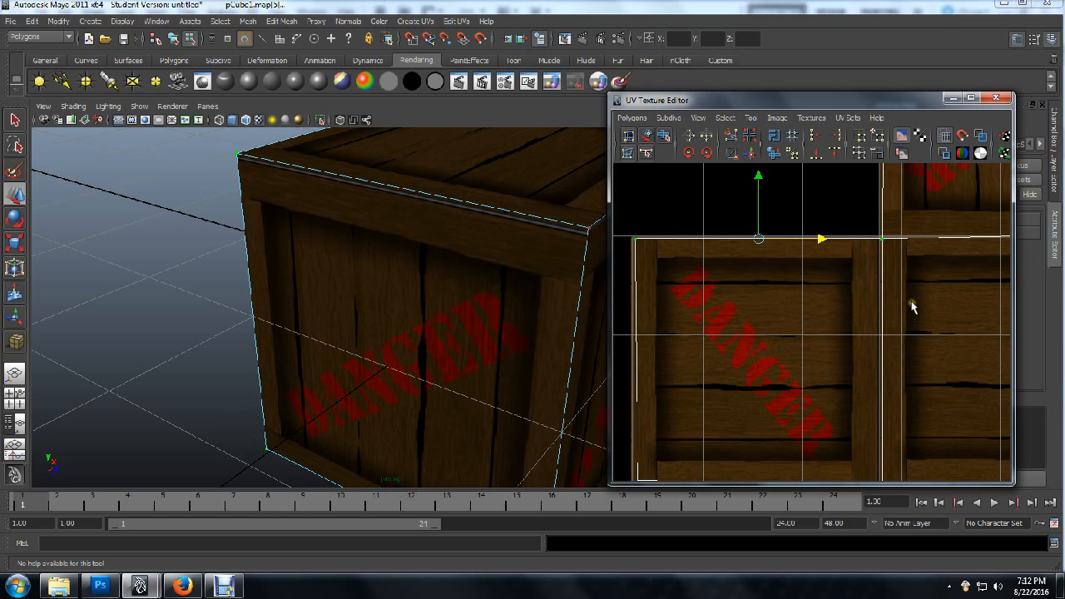
- Select the two UVs at the very top of the cross and move them slightly down and left onto the panel's corners
{"action": "middle_click_drag", "start_coordinate": [912, 308], "coordinate": [815, 281], "text": "alt"}
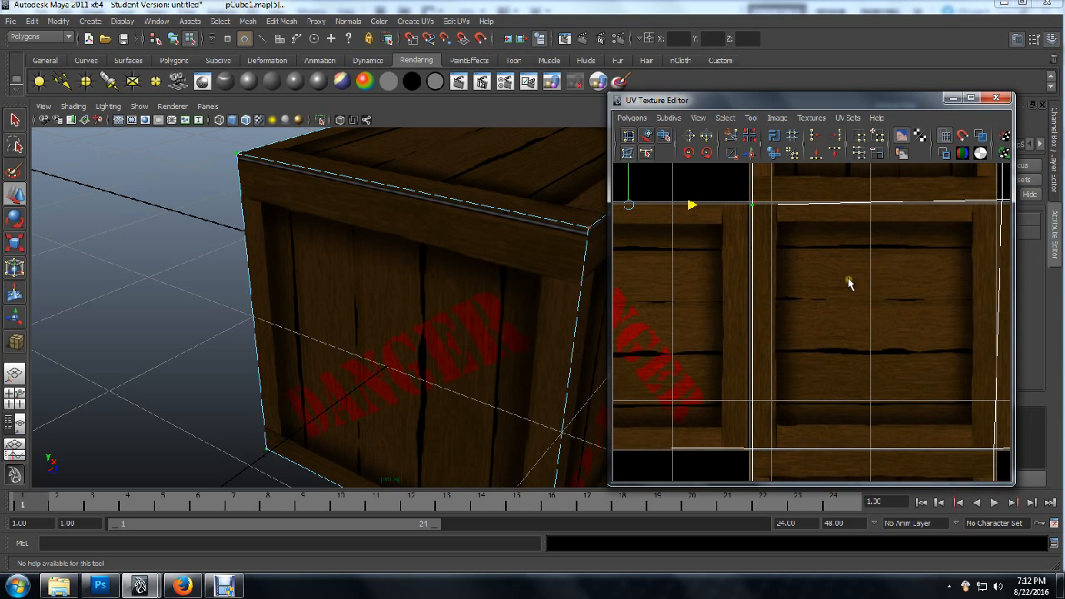
{"action": "middle_click_drag", "start_coordinate": [921, 307], "coordinate": [806, 403], "text": "alt"}
{"action": "left_click_drag", "start_coordinate": [651, 175], "coordinate": [941, 210]}
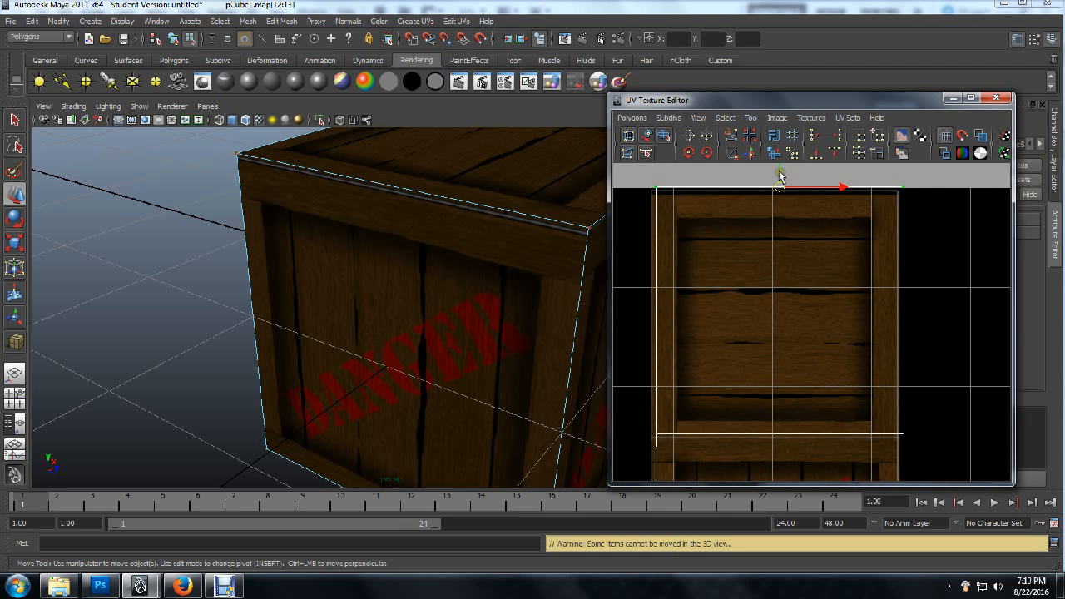
{"action": "left_click_drag", "start_coordinate": [777, 173], "coordinate": [776, 183]}
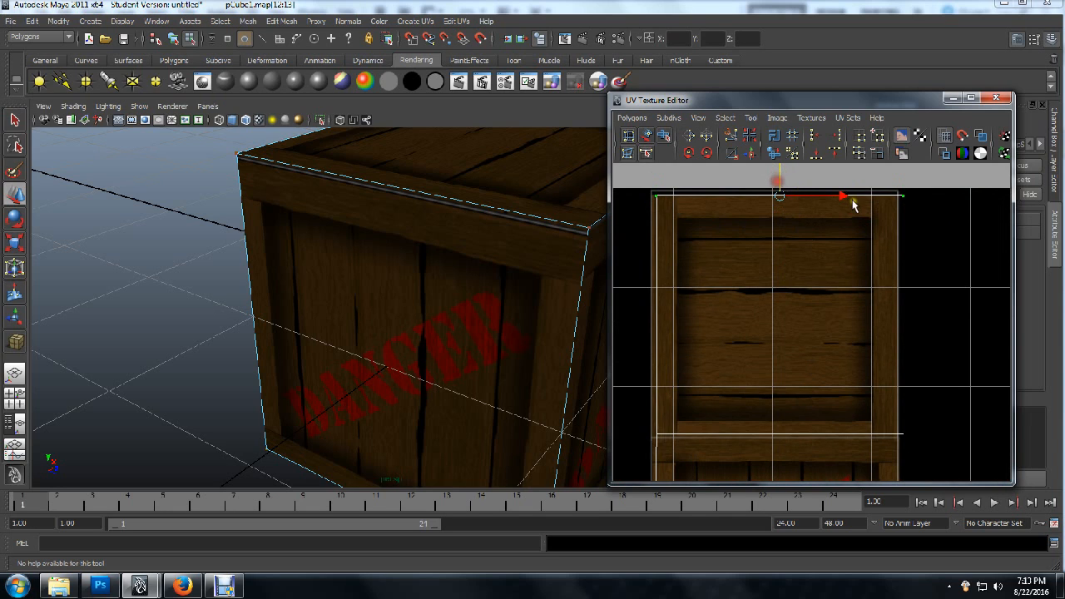
{"action": "left_click_drag", "start_coordinate": [842, 195], "coordinate": [835, 195]}
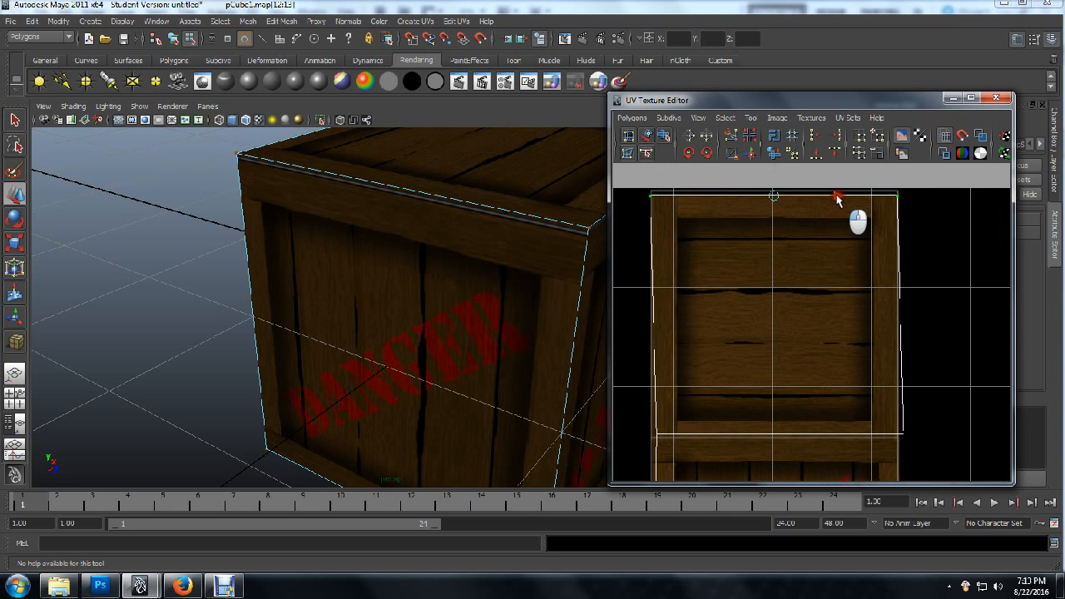
- Move the UVs between the cross's two uppermost faces slightly left onto the panel edges, then select the centre face's upper-right UV
{"action": "middle_click_drag", "start_coordinate": [844, 301], "coordinate": [845, 232], "text": "alt"}
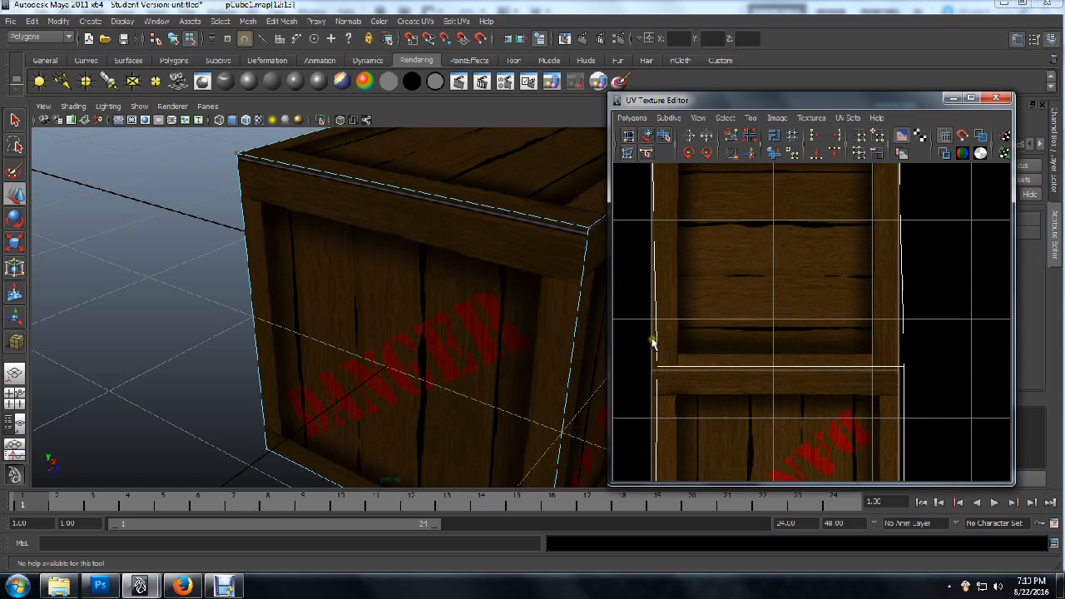
{"action": "left_click_drag", "start_coordinate": [652, 342], "coordinate": [910, 396]}
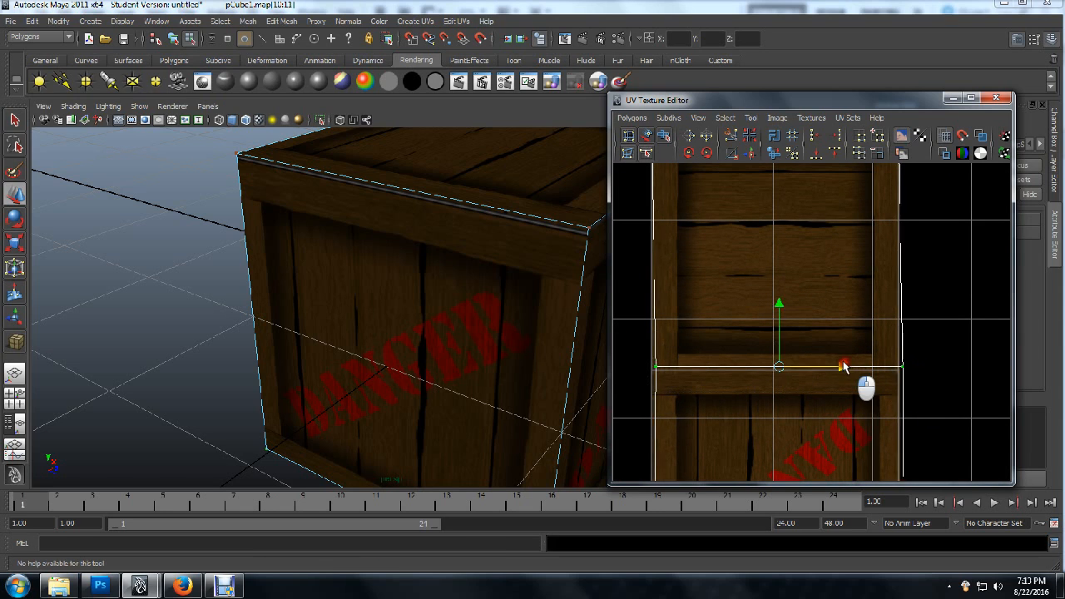
{"action": "left_click_drag", "start_coordinate": [842, 366], "coordinate": [930, 368]}
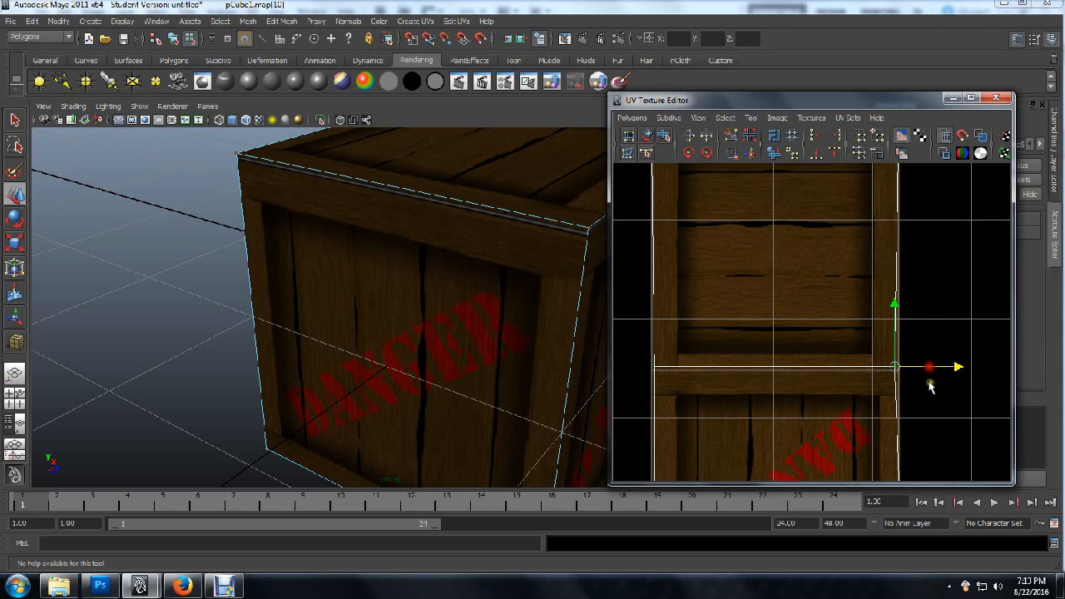
{"action": "middle_click_drag", "start_coordinate": [923, 419], "coordinate": [904, 290], "text": "alt"}
{"action": "middle_click_drag", "start_coordinate": [910, 437], "coordinate": [913, 350], "text": "alt"}
{"action": "left_click_drag", "start_coordinate": [871, 377], "coordinate": [911, 403]}
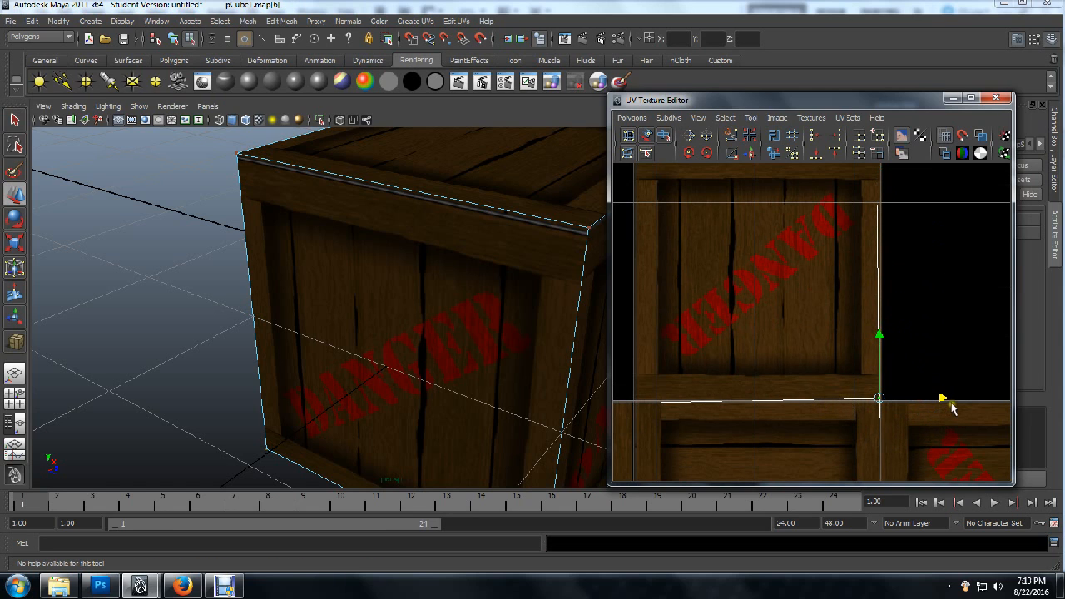
- Select the two upper UVs of the cross's right face and move them slightly down onto the texture's edge
{"action": "middle_click_drag", "start_coordinate": [938, 426], "coordinate": [712, 260], "text": "alt"}
{"action": "middle_click_drag", "start_coordinate": [784, 325], "coordinate": [786, 296], "text": "alt"}
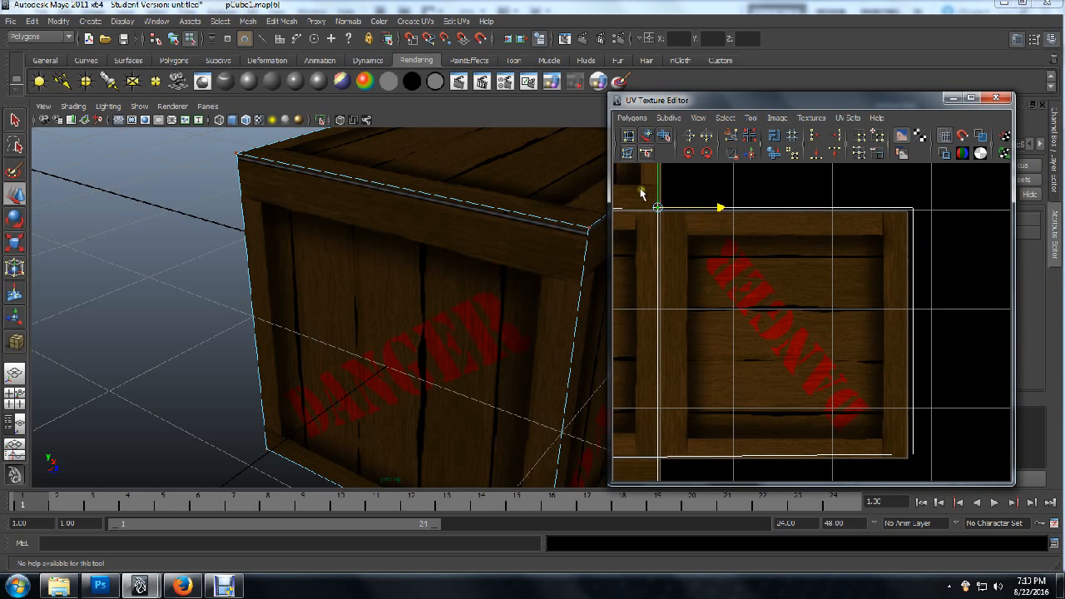
{"action": "left_click_drag", "start_coordinate": [640, 190], "coordinate": [920, 256]}
{"action": "left_click_drag", "start_coordinate": [784, 172], "coordinate": [786, 179]}
{"action": "middle_click_drag", "start_coordinate": [781, 315], "coordinate": [782, 293], "text": "alt"}
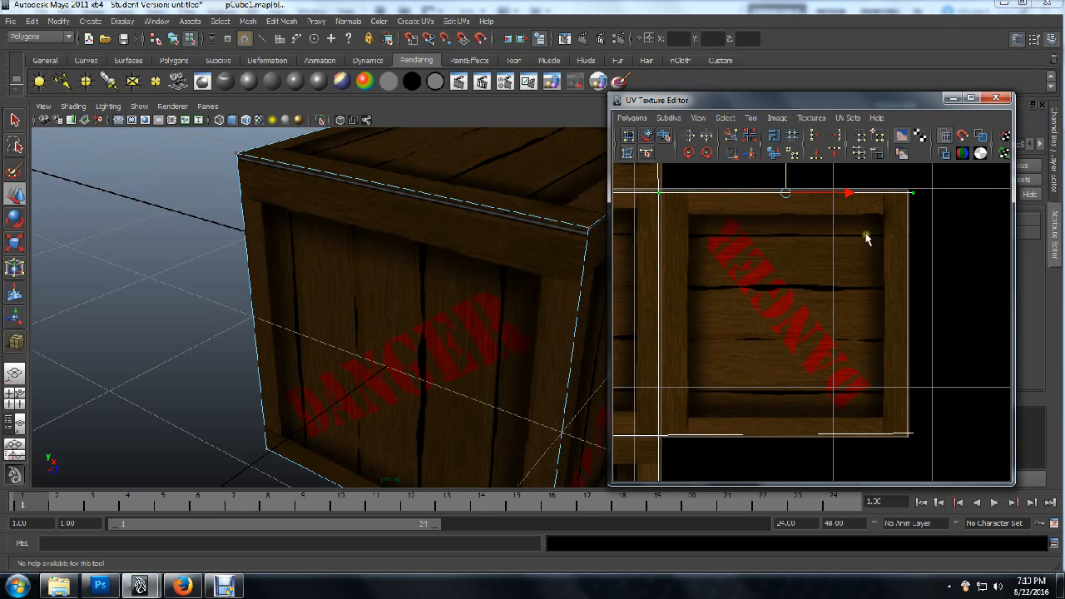
- Select the two outermost UVs of the cross's right face and move them slightly left onto the panel's edge
{"action": "left_click_drag", "start_coordinate": [885, 184], "coordinate": [982, 470]}
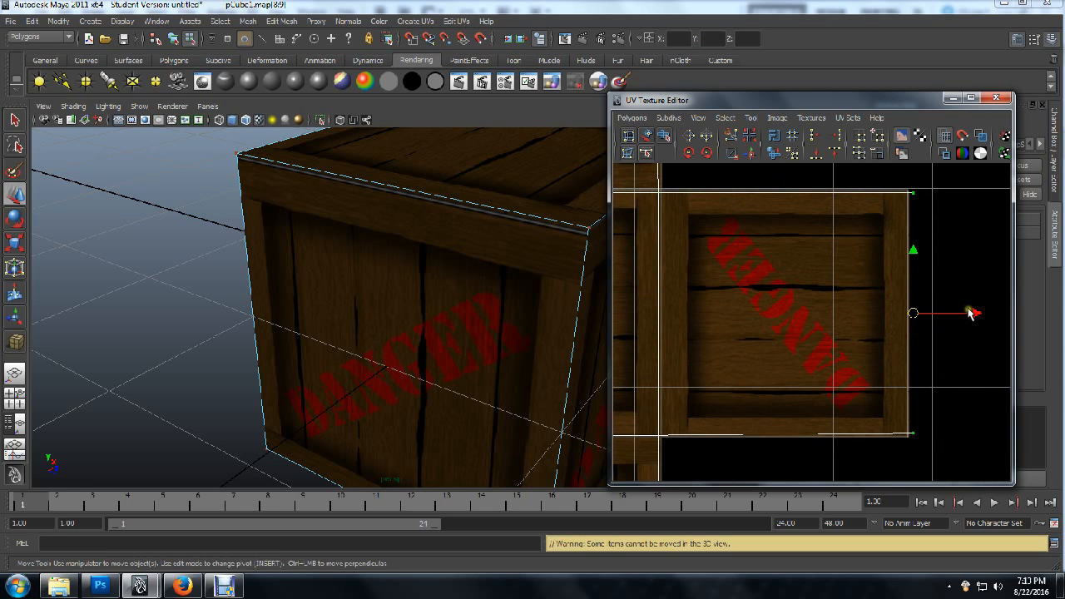
{"action": "left_click_drag", "start_coordinate": [971, 312], "coordinate": [963, 313]}
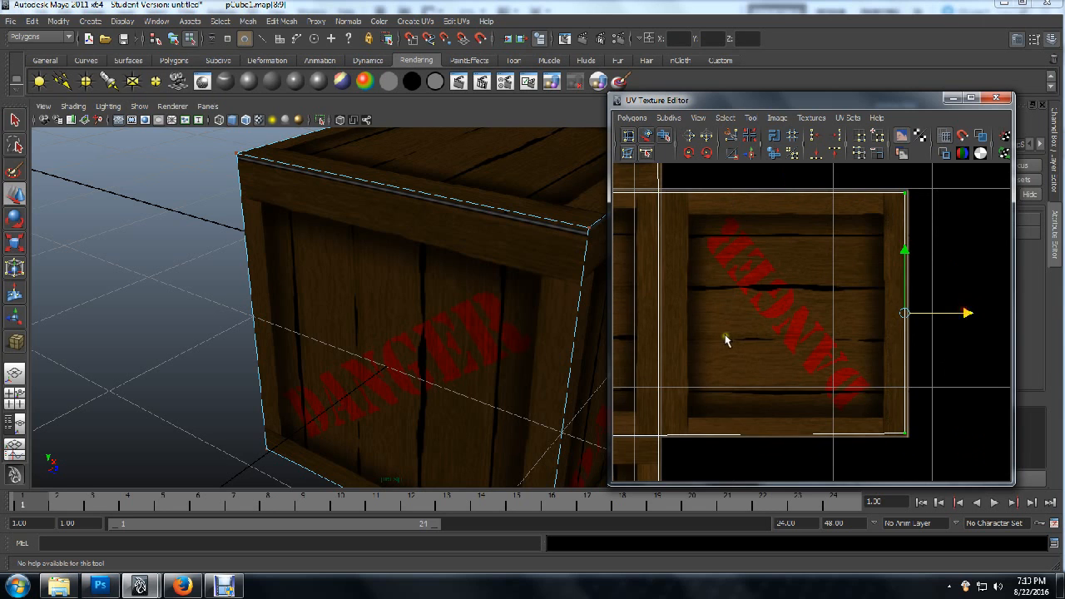
{"action": "scroll", "coordinate": [725, 339], "scroll_direction": "down", "scroll_amount": 3}
{"action": "scroll", "coordinate": [704, 361], "scroll_direction": "down", "scroll_amount": 1}
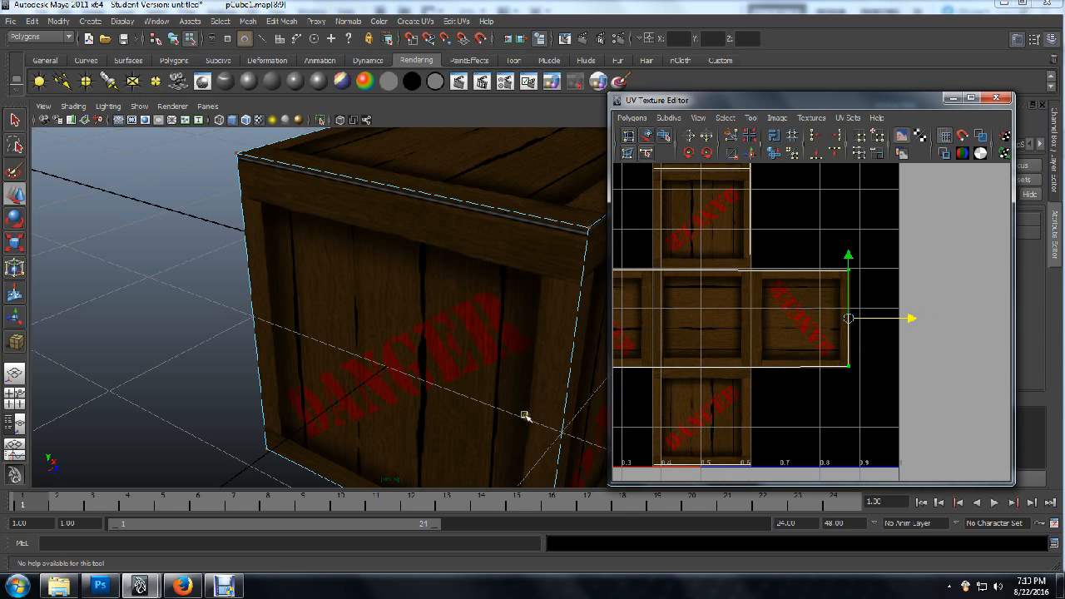
- Return the cube to object mode and examine its corners and edges up close for remaining seams
{"action": "left_click_drag", "start_coordinate": [524, 416], "coordinate": [420, 370], "text": "alt"}
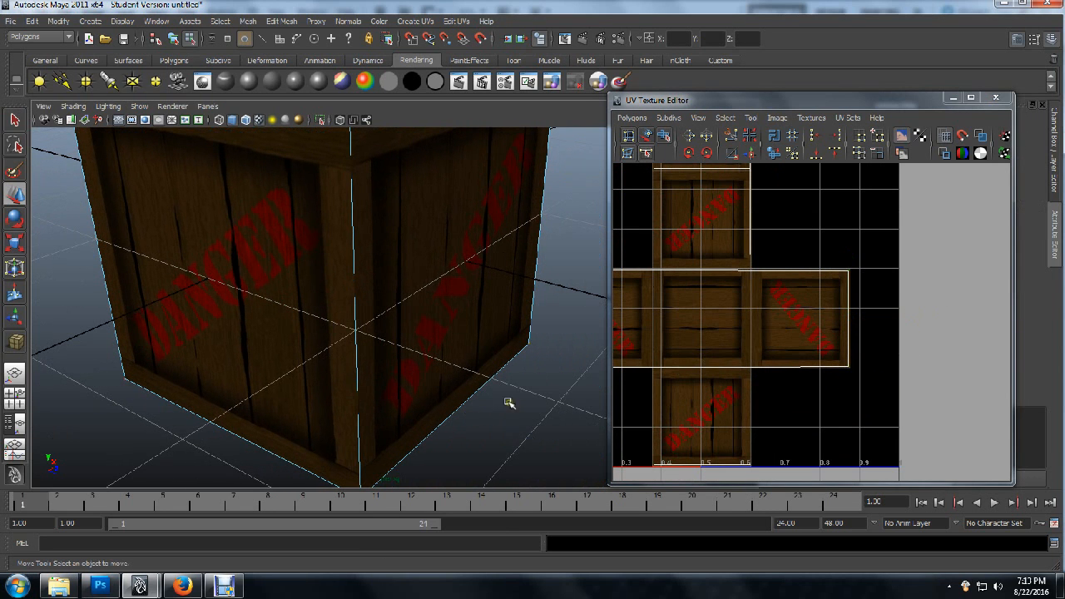
{"action": "right_click_drag", "start_coordinate": [452, 300], "coordinate": [503, 281]}
{"action": "left_click_drag", "start_coordinate": [399, 291], "coordinate": [489, 389], "text": "alt"}
{"action": "scroll", "coordinate": [463, 339], "scroll_direction": "down", "scroll_amount": 3}
{"action": "scroll", "coordinate": [442, 302], "scroll_direction": "up", "scroll_amount": 5}
{"action": "left_click_drag", "start_coordinate": [462, 353], "coordinate": [477, 374], "text": "alt"}
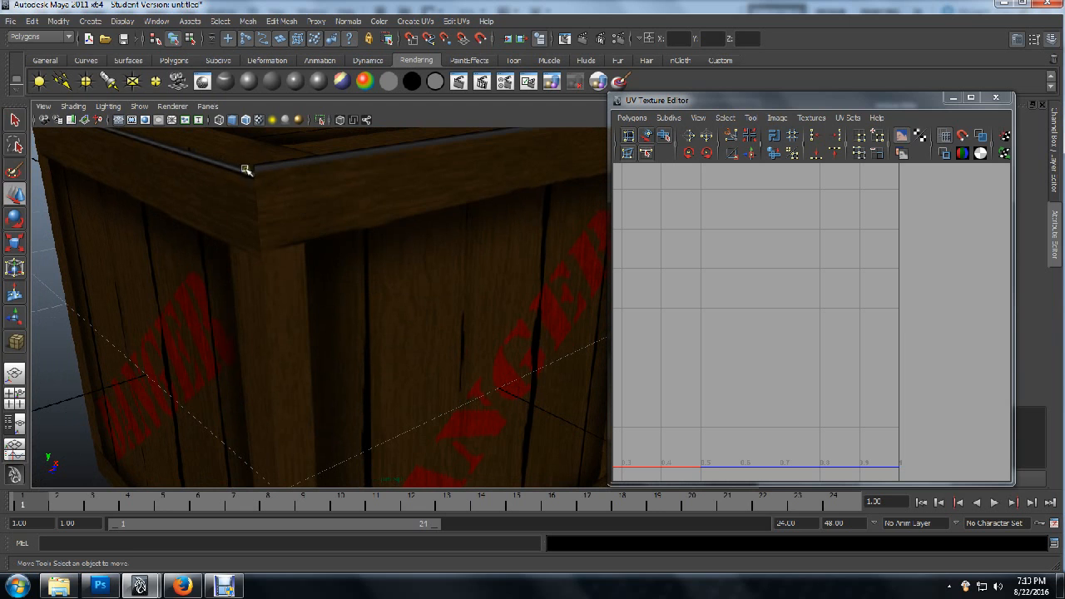
- Switch to Photoshop, show the cube UV layer in Wooden_Crate.psd and hide all the visible Panel 1 copy groups
{"action": "left_click", "coordinate": [100, 586]}
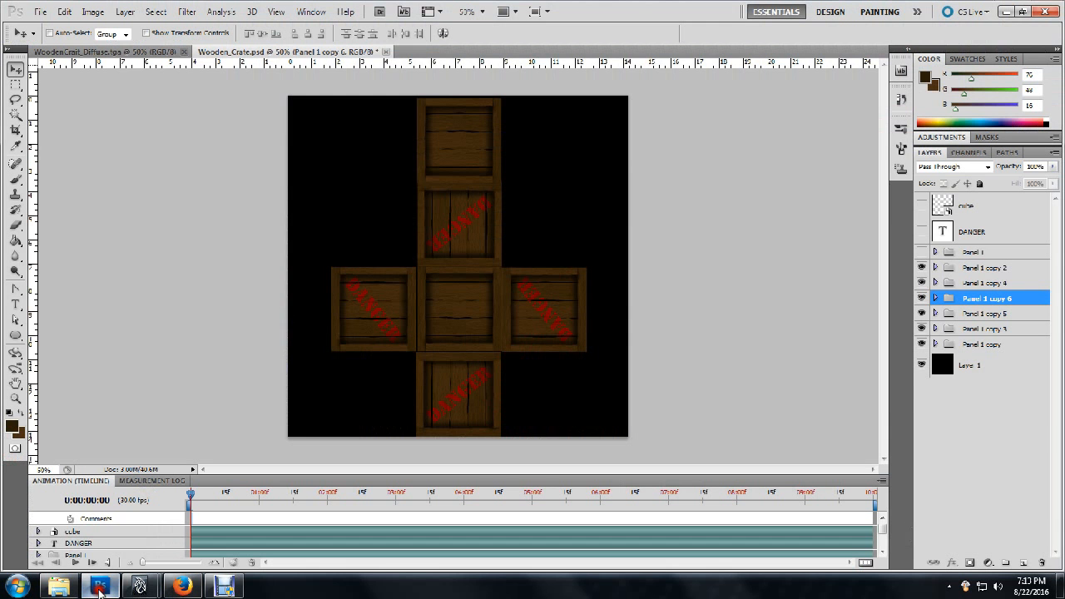
{"action": "left_click", "coordinate": [921, 206]}
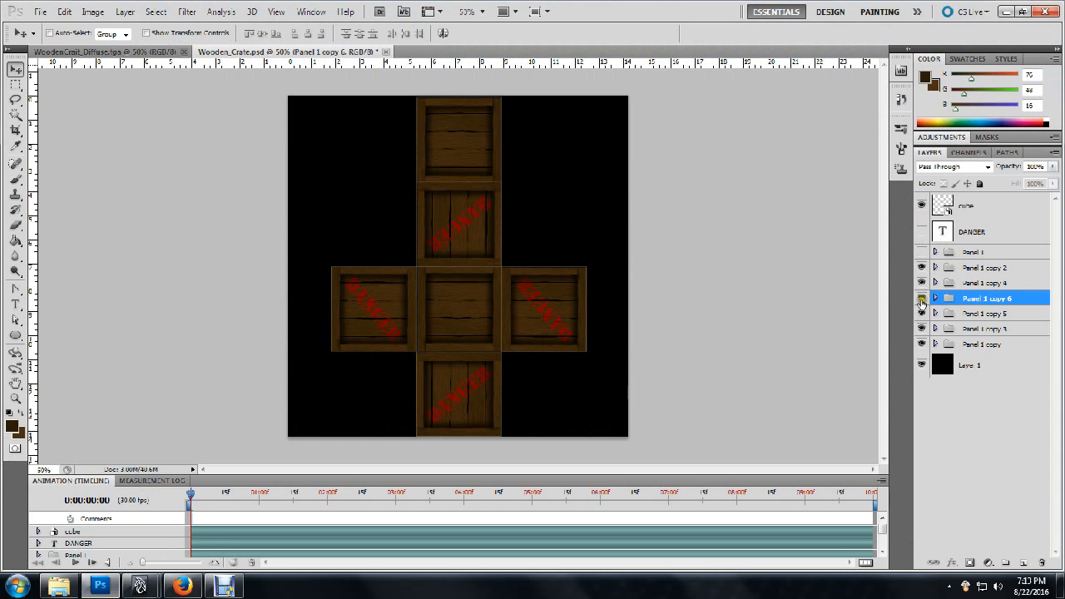
{"action": "left_click", "coordinate": [920, 267]}
{"action": "left_click", "coordinate": [920, 283]}
{"action": "left_click", "coordinate": [920, 299]}
{"action": "left_click", "coordinate": [921, 315]}
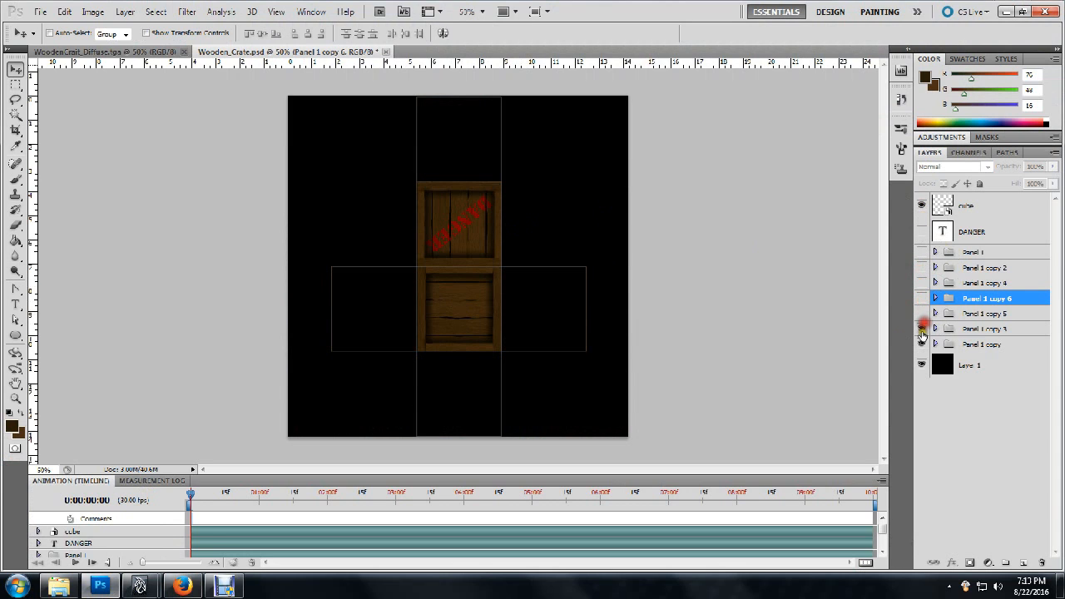
{"action": "left_click", "coordinate": [921, 328]}
{"action": "left_click", "coordinate": [921, 343]}
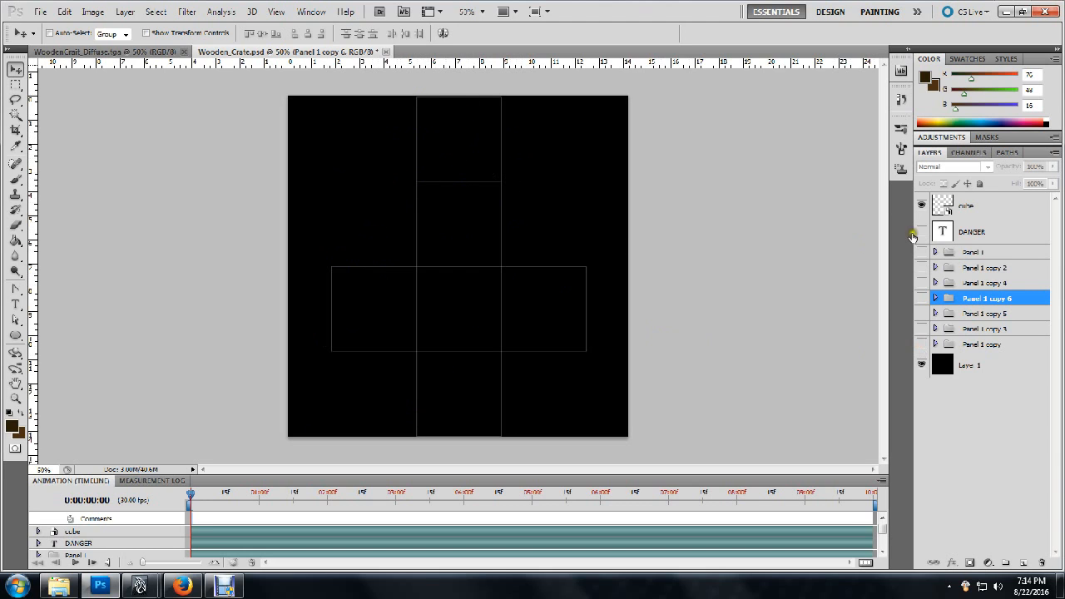
- Hide the cube layer, show all the Panel 1 copy groups again, and briefly view the full-size Panel 1 group
{"action": "left_click", "coordinate": [921, 205]}
{"action": "left_click", "coordinate": [921, 344]}
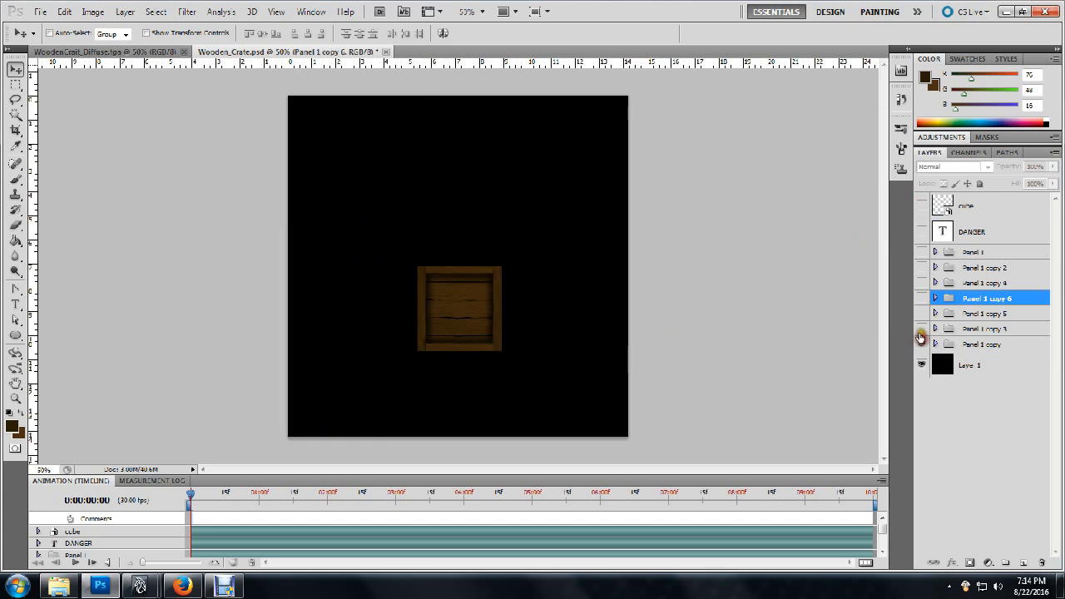
{"action": "left_click", "coordinate": [921, 329]}
{"action": "left_click", "coordinate": [921, 313]}
{"action": "left_click", "coordinate": [921, 298]}
{"action": "left_click", "coordinate": [921, 283]}
{"action": "left_click", "coordinate": [921, 267]}
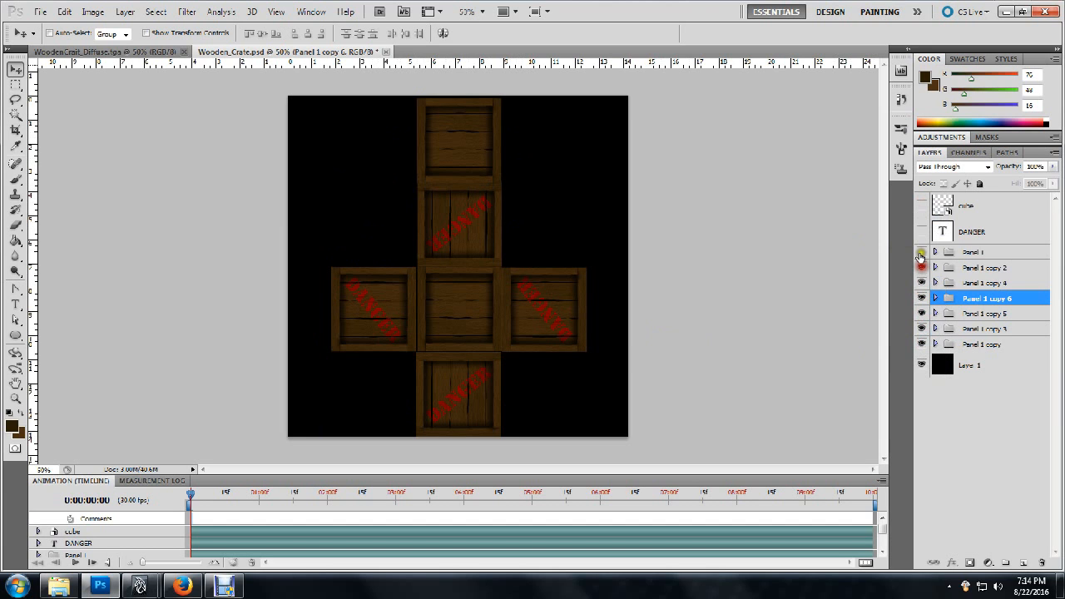
{"action": "left_click", "coordinate": [921, 255]}
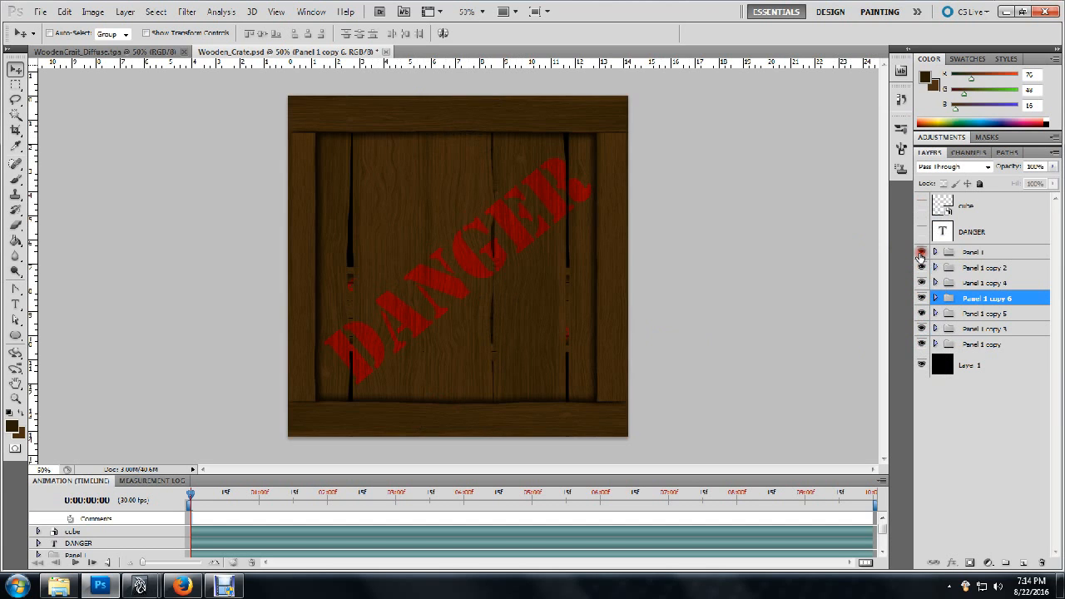
{"action": "left_click", "coordinate": [921, 253]}
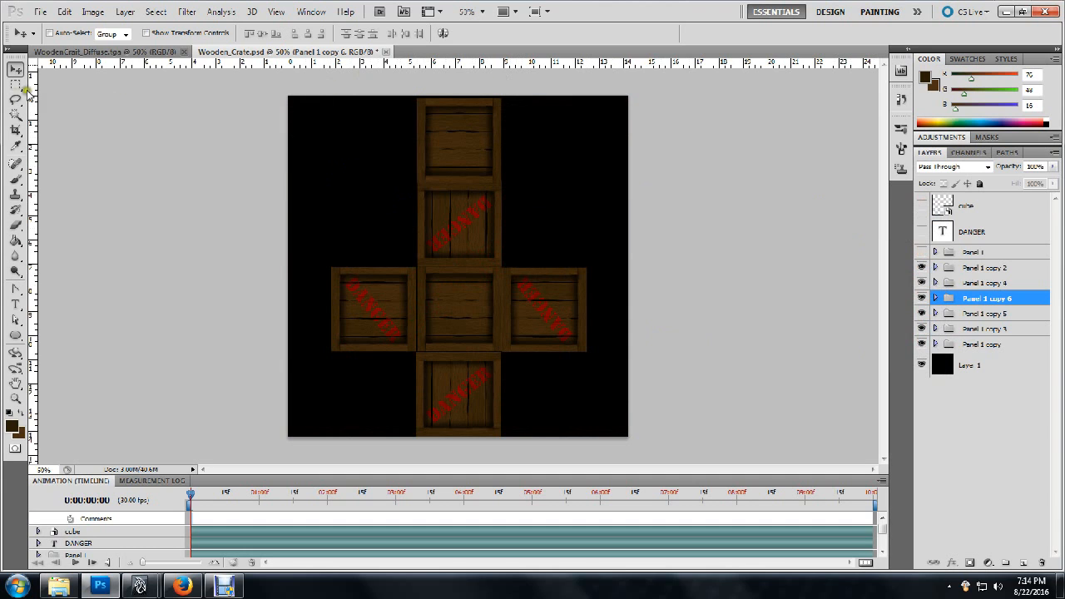
- Save Wooden_Crate.psd and switch back to the Maya scene window
{"action": "left_click", "coordinate": [40, 12]}
{"action": "left_click", "coordinate": [97, 203]}
{"action": "mouse_move", "coordinate": [151, 585]}
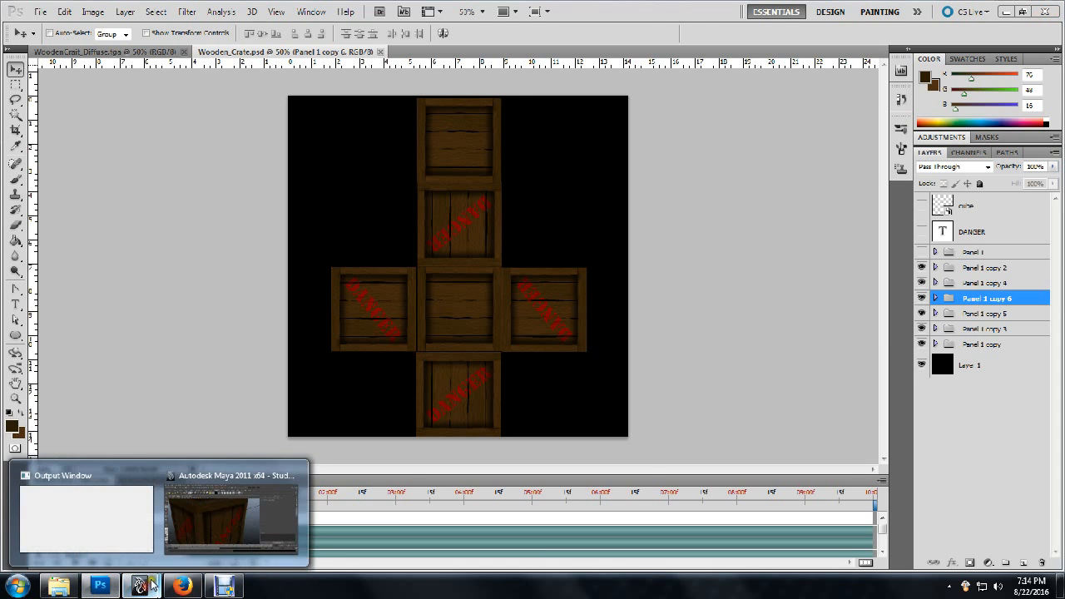
{"action": "left_click", "coordinate": [260, 472]}
- Show the whole crate, open its WoodenCrate material attributes, and minimize the UV Texture Editor
{"action": "scroll", "coordinate": [389, 280], "scroll_direction": "down", "scroll_amount": 7}
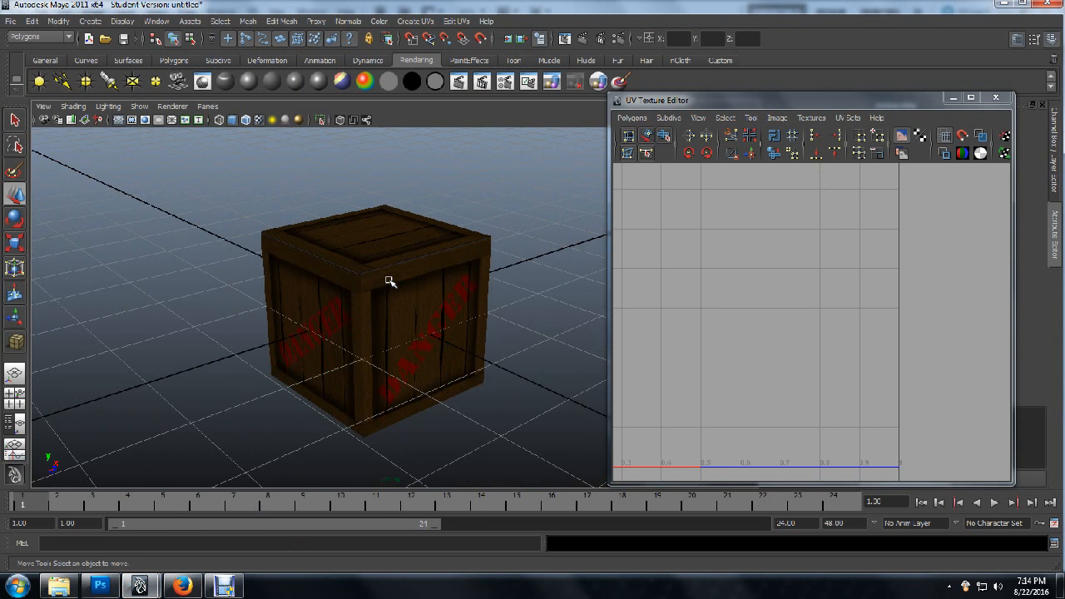
{"action": "scroll", "coordinate": [414, 281], "scroll_direction": "up", "scroll_amount": 3}
{"action": "scroll", "coordinate": [411, 278], "scroll_direction": "down", "scroll_amount": 1}
{"action": "right_click_drag", "start_coordinate": [416, 285], "coordinate": [411, 451]}
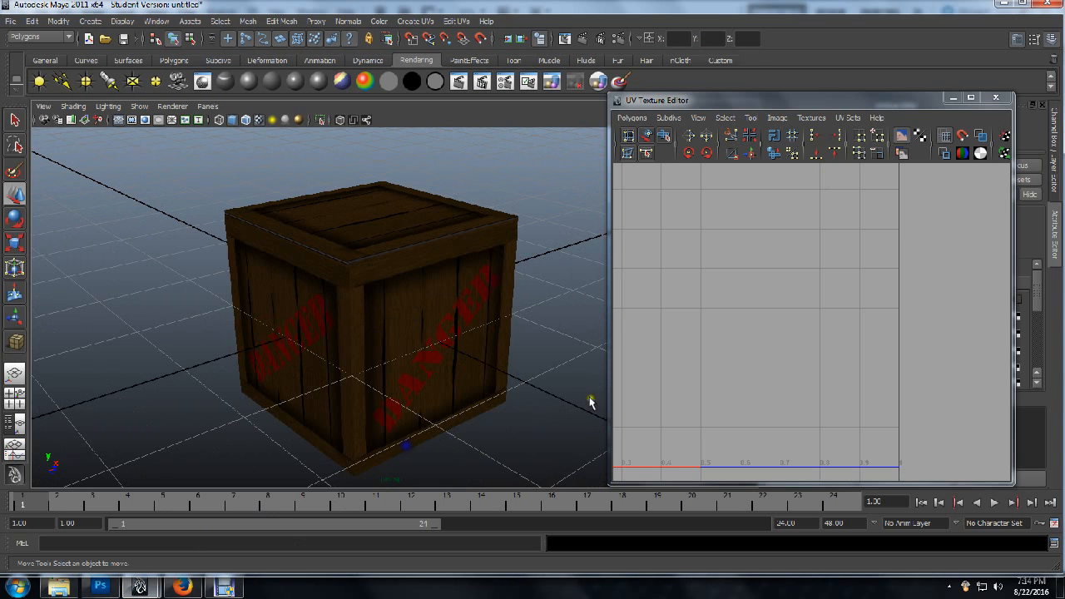
{"action": "left_click", "coordinate": [953, 98]}
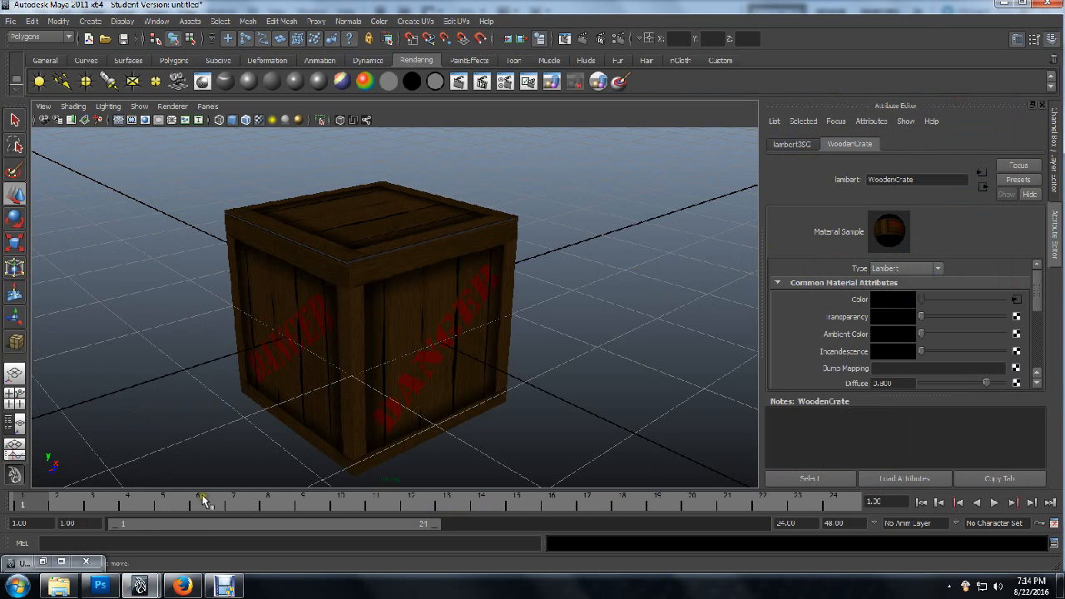
- Switch to Photoshop and save a Targa copy of Wooden_Crate.psd, replacing the existing Wooden_Crate.tga
{"action": "left_click", "coordinate": [100, 585]}
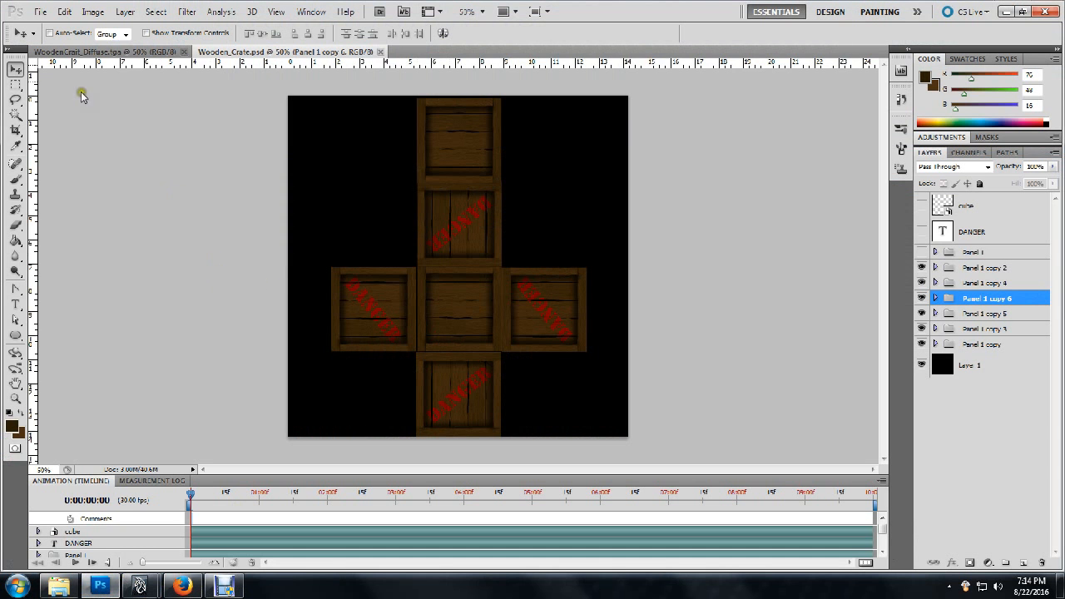
{"action": "left_click", "coordinate": [40, 11]}
{"action": "left_click", "coordinate": [83, 211]}
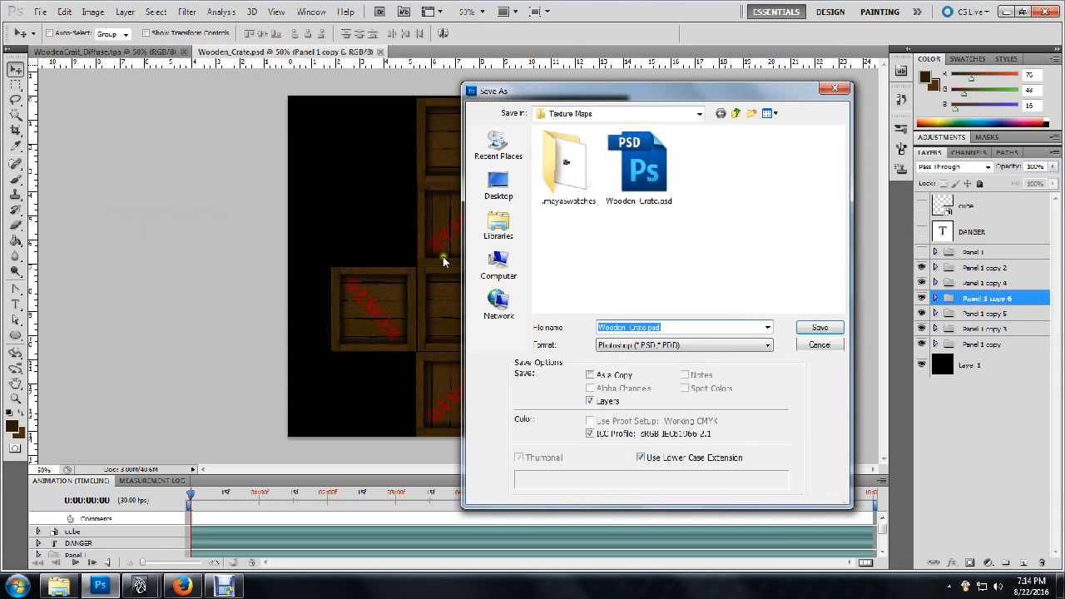
{"action": "left_click", "coordinate": [687, 344]}
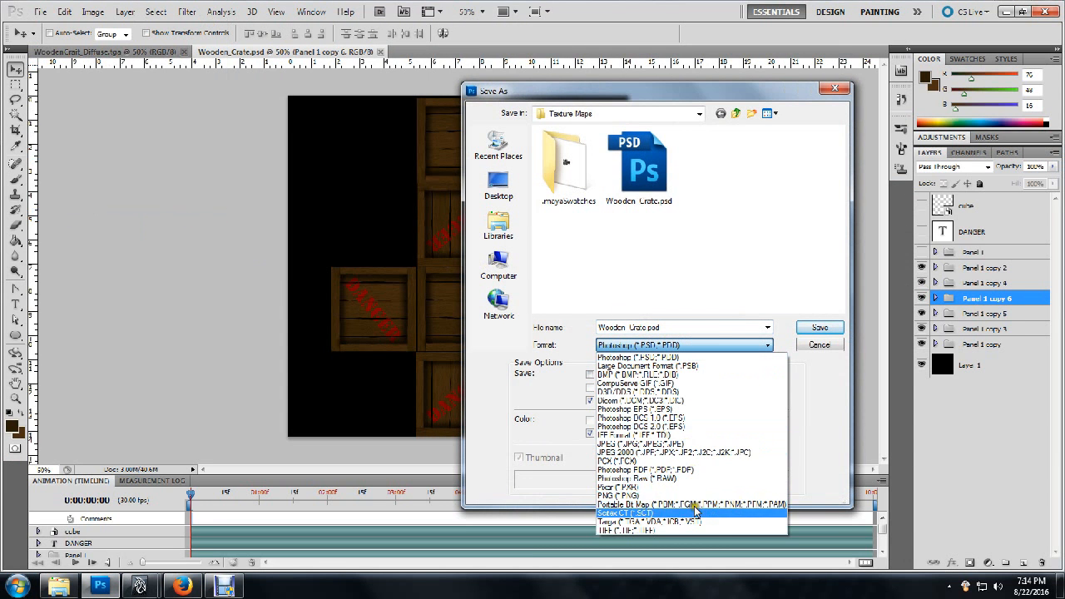
{"action": "left_click", "coordinate": [691, 520]}
{"action": "left_click", "coordinate": [813, 329]}
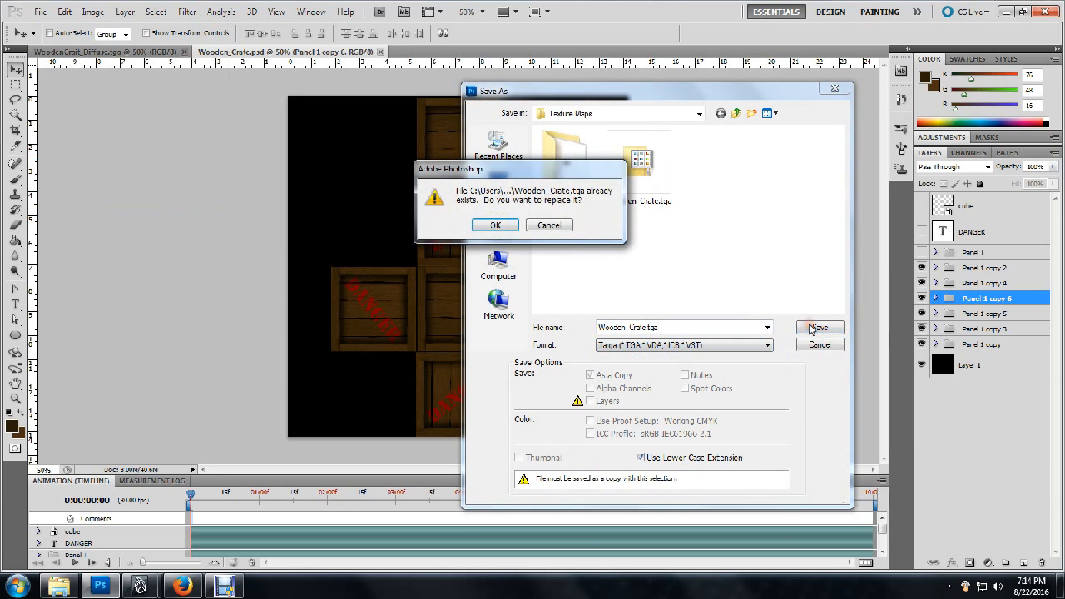
{"action": "left_click", "coordinate": [482, 226]}
{"action": "left_click", "coordinate": [308, 187]}
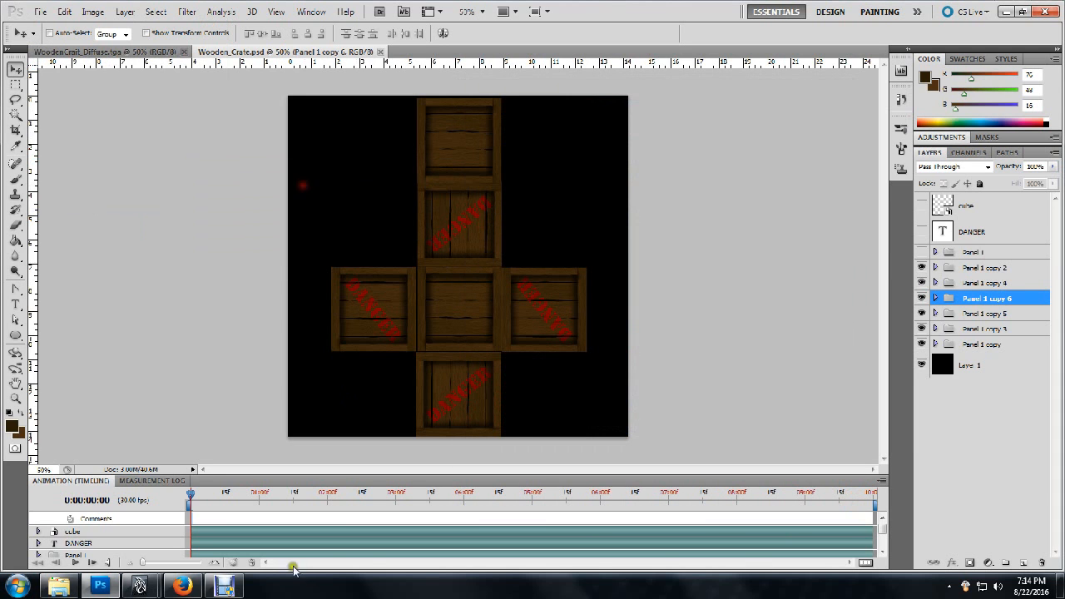
- Switch back to Maya and examine the crate's top edges, side corners and bottom edges for gaps between the textured faces
{"action": "mouse_move", "coordinate": [140, 586]}
{"action": "left_click", "coordinate": [207, 536]}
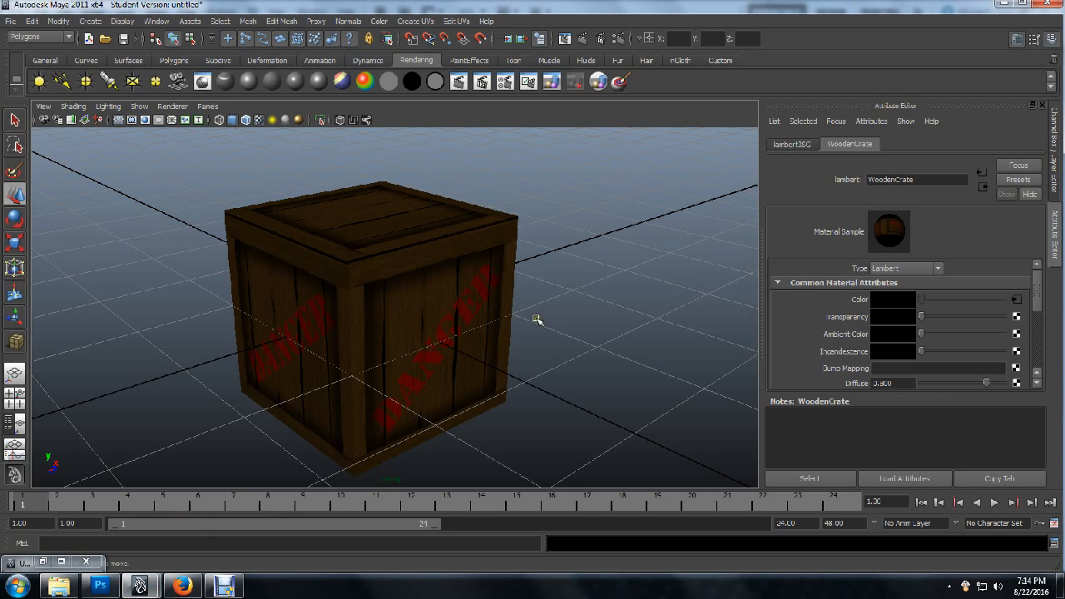
{"action": "scroll", "coordinate": [488, 318], "scroll_direction": "up", "scroll_amount": 8}
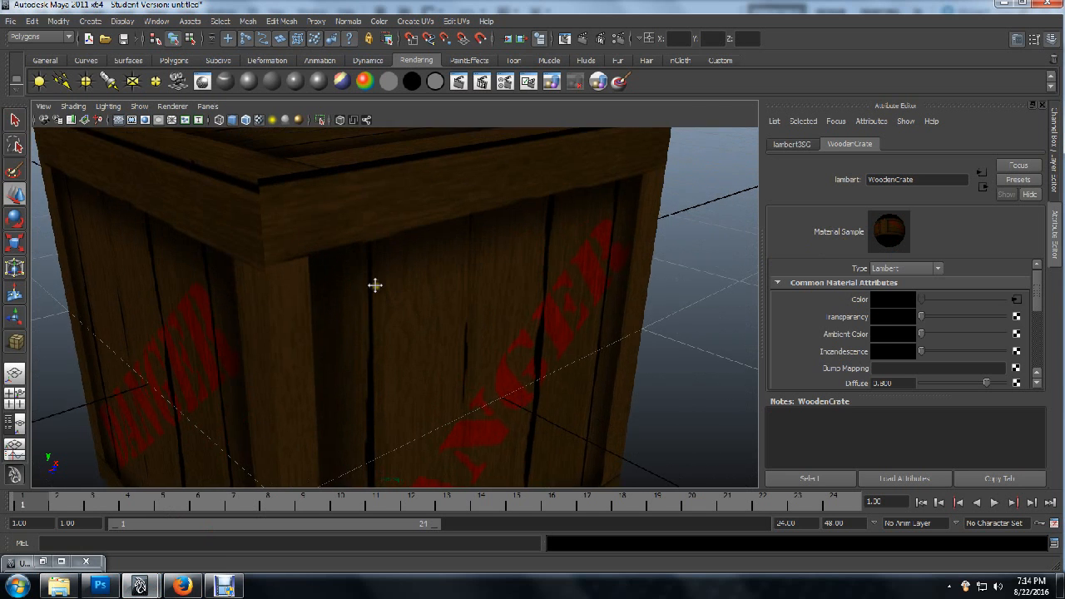
{"action": "scroll", "coordinate": [374, 286], "scroll_direction": "down", "scroll_amount": 5}
{"action": "mouse_move", "coordinate": [278, 299]}
{"action": "left_mouse_down", "text": "alt"}
{"action": "mouse_move", "coordinate": [418, 297]}
{"action": "mouse_move", "coordinate": [279, 303]}
{"action": "mouse_move", "coordinate": [275, 312]}
{"action": "left_mouse_up", "text": "alt"}
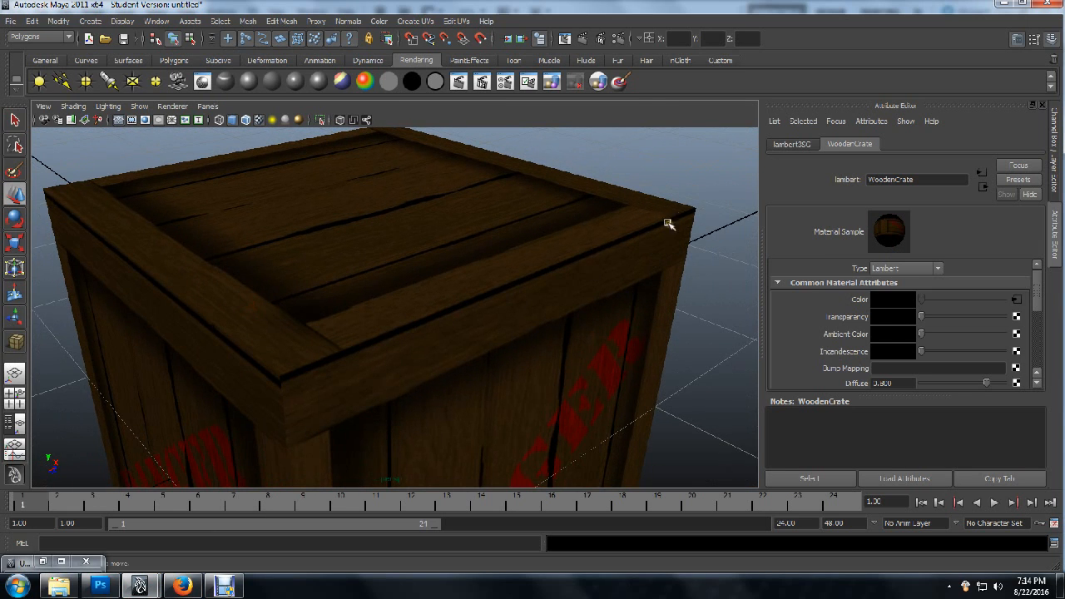
{"action": "left_click_drag", "start_coordinate": [309, 380], "coordinate": [560, 355], "text": "alt"}
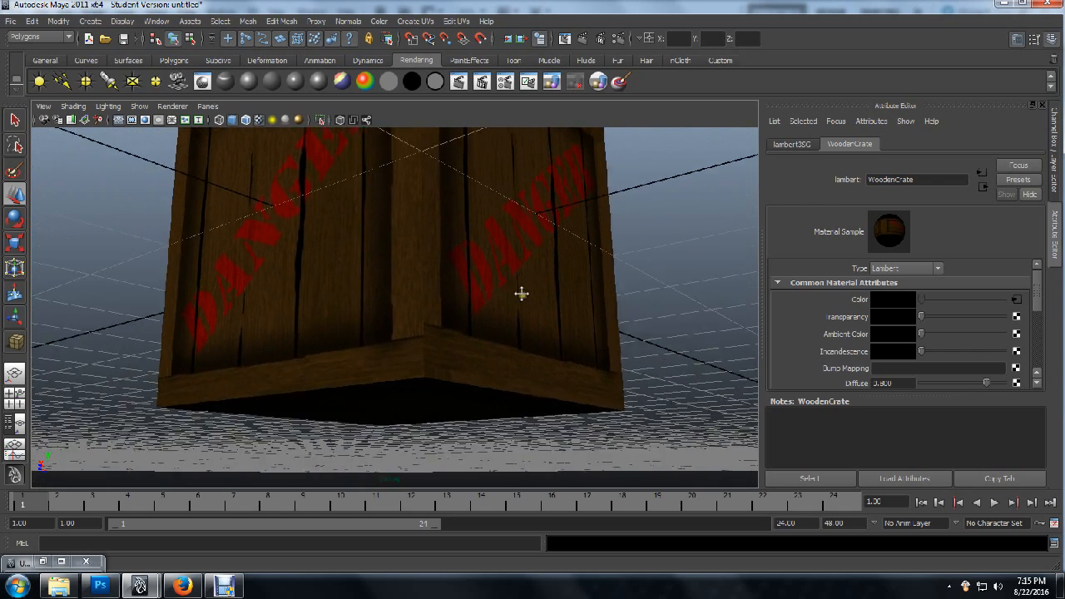
{"action": "left_click_drag", "start_coordinate": [521, 293], "coordinate": [465, 383], "text": "alt"}
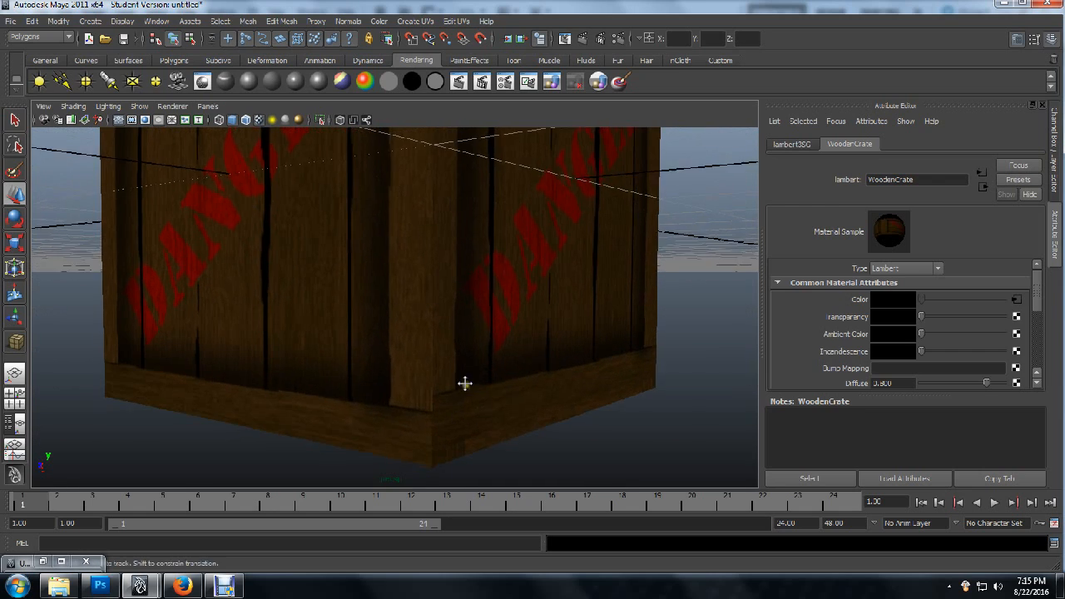
{"action": "middle_click_drag", "start_coordinate": [464, 383], "coordinate": [428, 324], "text": "alt"}
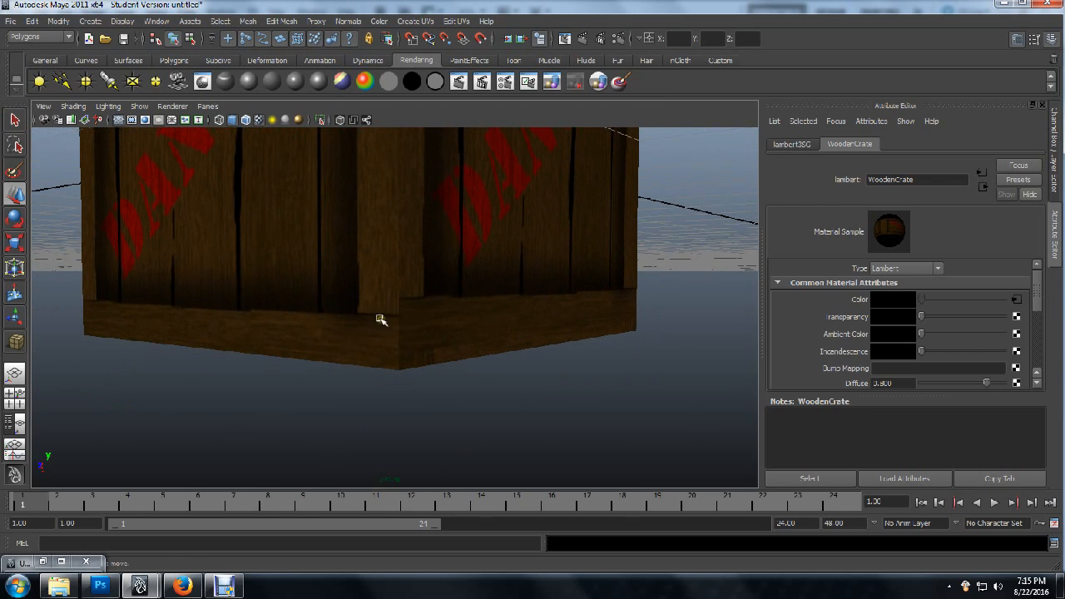
{"action": "left_click_drag", "start_coordinate": [480, 317], "coordinate": [303, 365], "text": "alt"}
{"action": "left_click_drag", "start_coordinate": [391, 344], "coordinate": [456, 335], "text": "alt"}
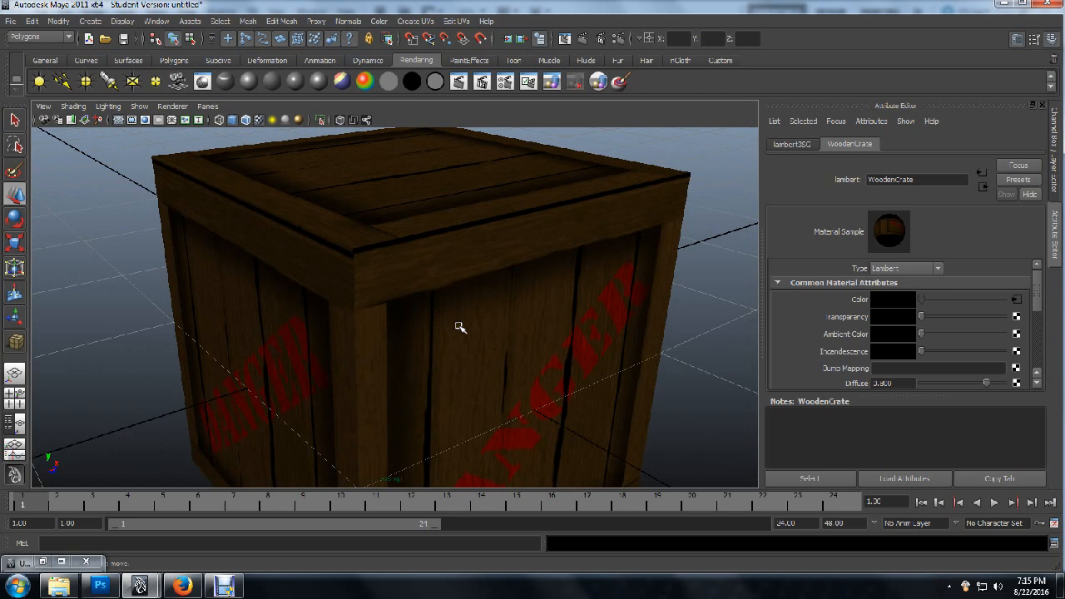
{"action": "scroll", "coordinate": [460, 327], "scroll_direction": "up", "scroll_amount": 2}
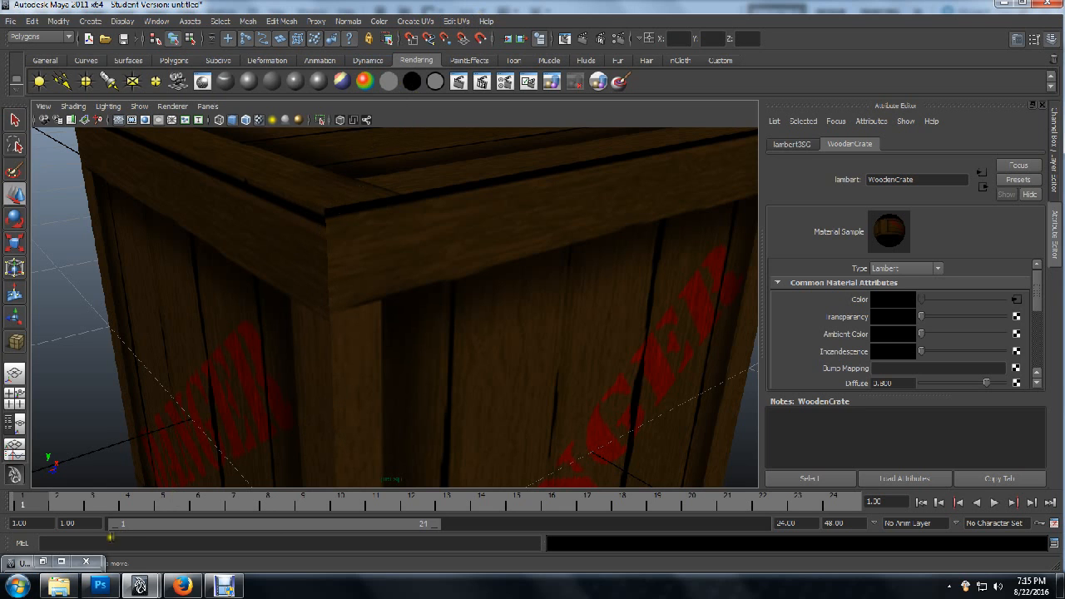
- Restore the UV Texture Editor, select the crate to display its UVs over the texture, and switch it to UV selection mode
{"action": "left_click", "coordinate": [43, 561]}
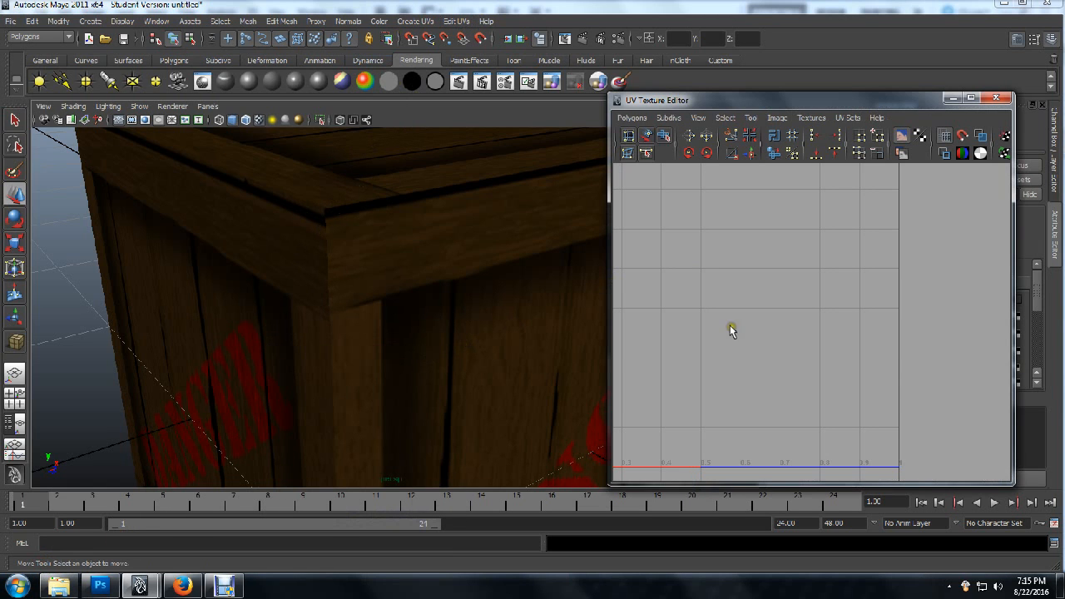
{"action": "left_click", "coordinate": [487, 278]}
{"action": "scroll", "coordinate": [515, 269], "scroll_direction": "down", "scroll_amount": 2}
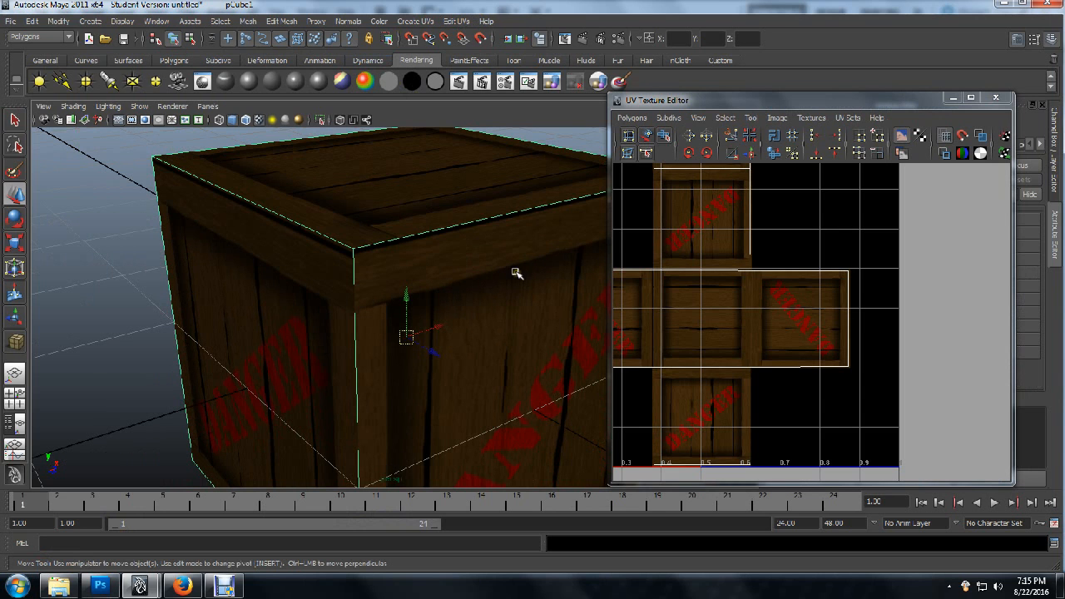
{"action": "scroll", "coordinate": [725, 299], "scroll_direction": "down", "scroll_amount": 2}
{"action": "scroll", "coordinate": [722, 302], "scroll_direction": "up", "scroll_amount": 3}
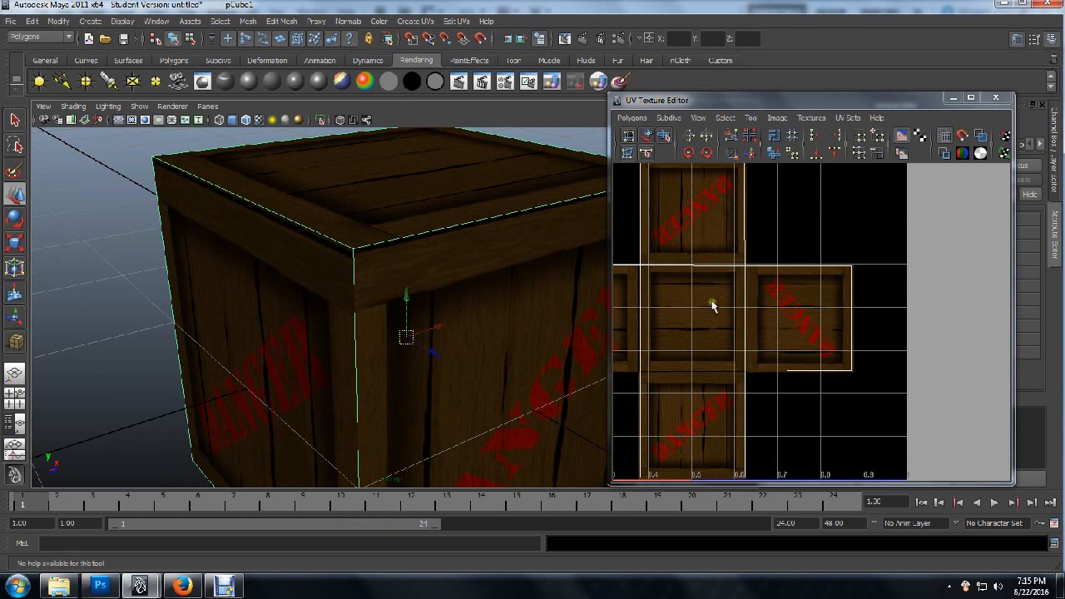
{"action": "right_click_drag", "start_coordinate": [508, 238], "coordinate": [562, 241]}
{"action": "scroll", "coordinate": [717, 326], "scroll_direction": "down", "scroll_amount": 1}
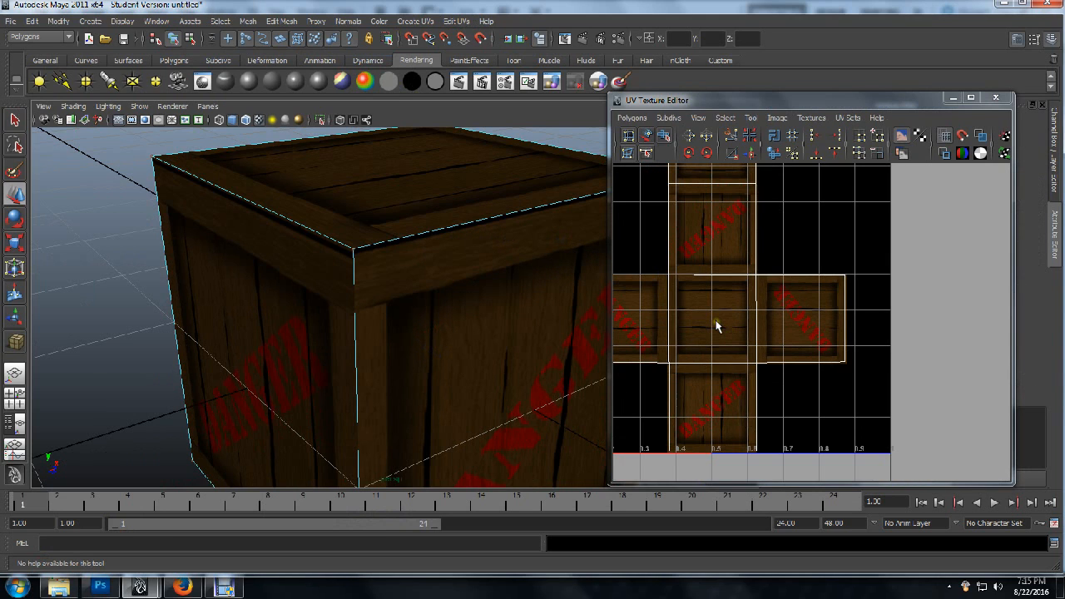
{"action": "left_click", "coordinate": [713, 325]}
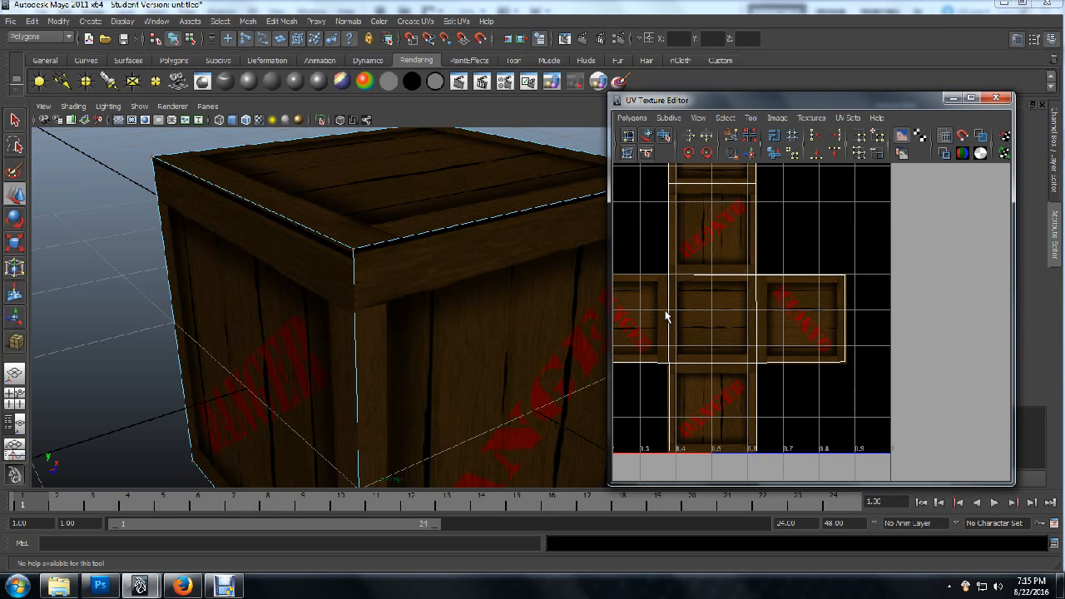
- Examine the UV borders around the centre panel in the UV Texture Editor for dark gaps between adjoining panels
{"action": "scroll", "coordinate": [694, 313], "scroll_direction": "up", "scroll_amount": 6}
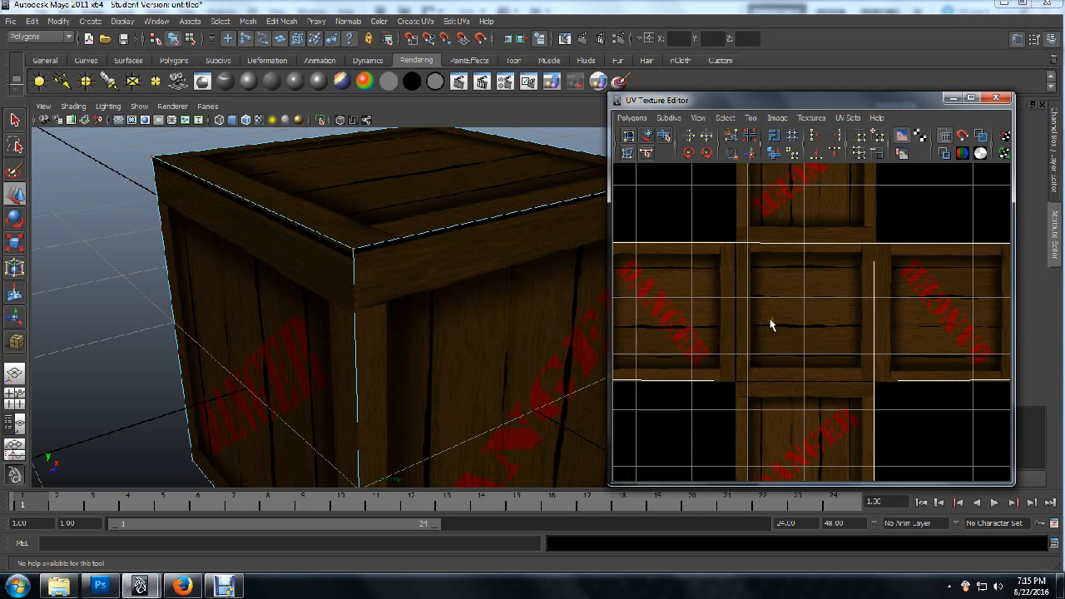
{"action": "scroll", "coordinate": [772, 325], "scroll_direction": "up", "scroll_amount": 2}
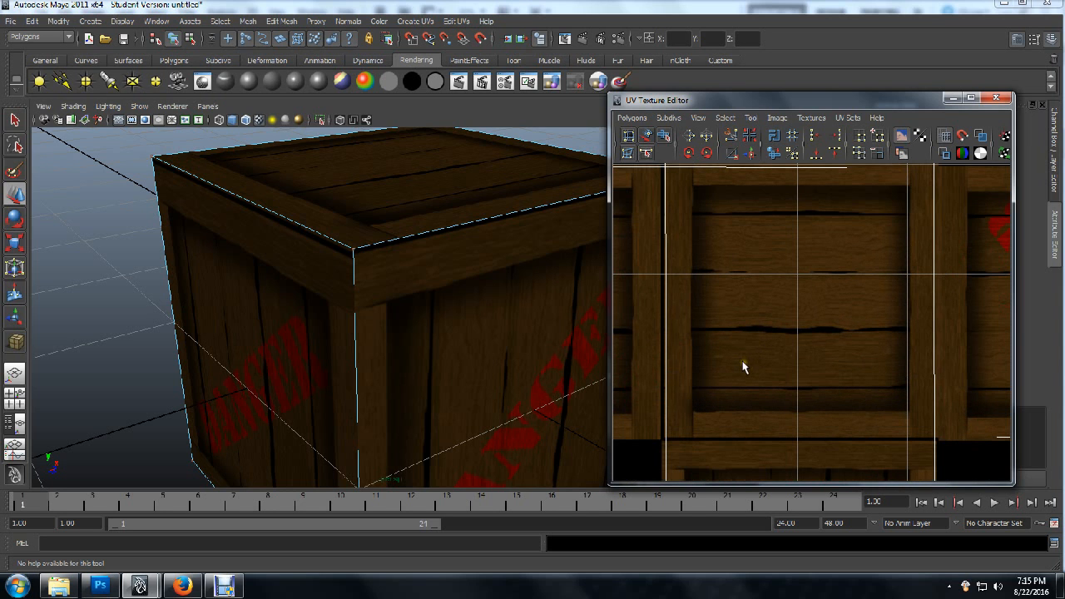
{"action": "middle_click_drag", "start_coordinate": [744, 367], "coordinate": [779, 266], "text": "alt"}
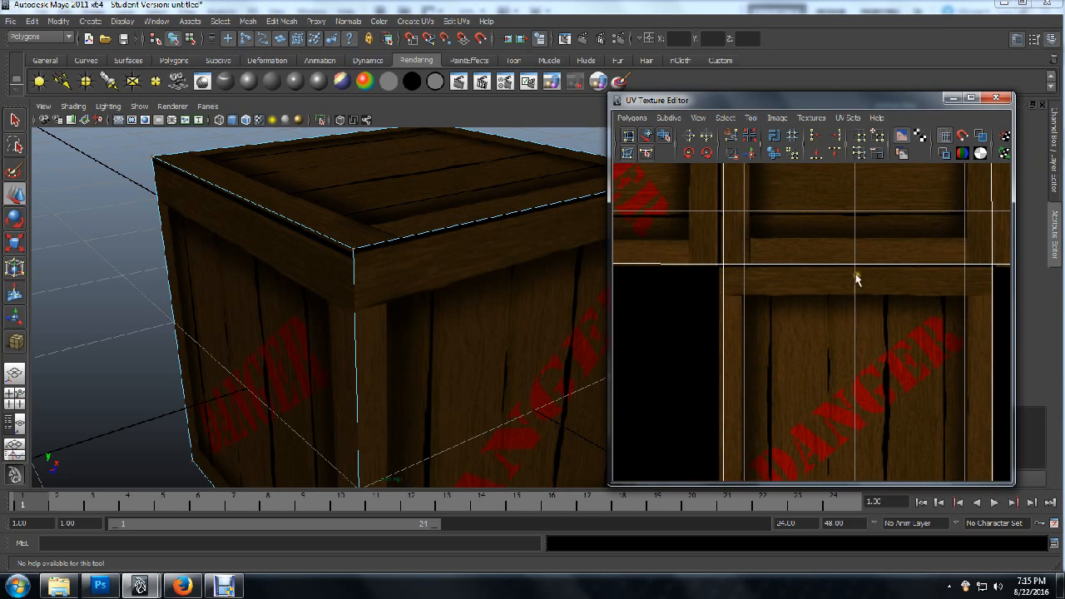
{"action": "scroll", "coordinate": [804, 309], "scroll_direction": "up", "scroll_amount": 4}
{"action": "middle_click_drag", "start_coordinate": [728, 242], "coordinate": [752, 344], "text": "alt"}
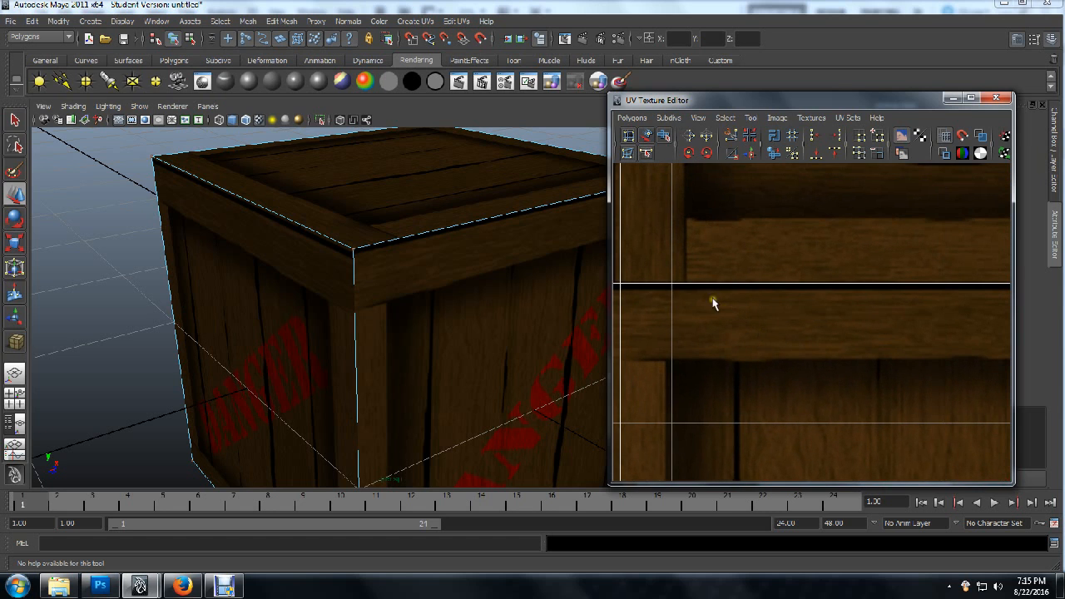
{"action": "middle_click_drag", "start_coordinate": [680, 315], "coordinate": [723, 322], "text": "alt"}
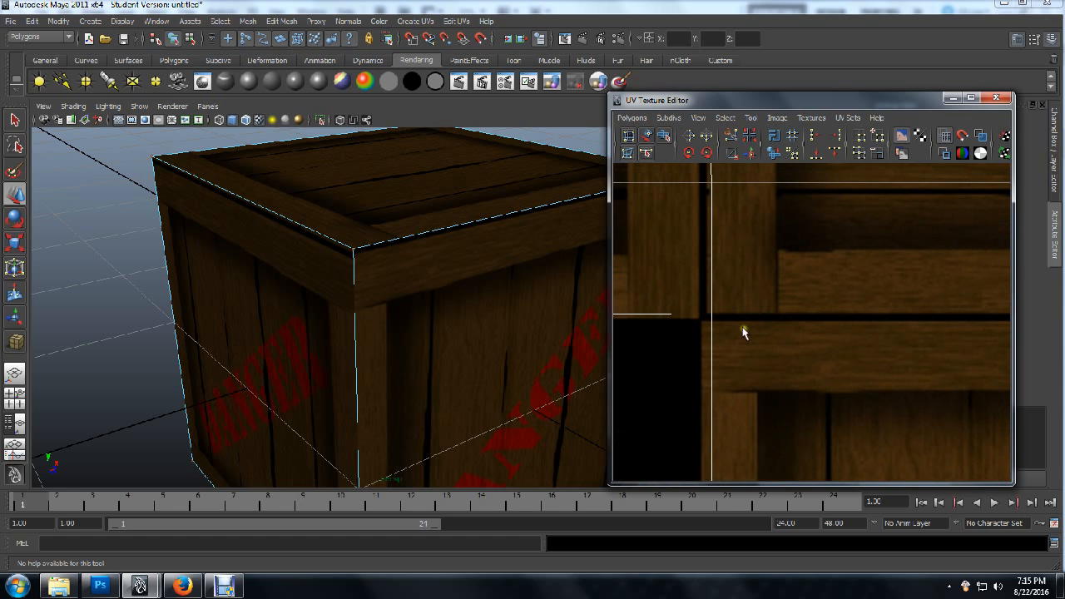
{"action": "middle_click_drag", "start_coordinate": [711, 268], "coordinate": [721, 374], "text": "alt"}
{"action": "middle_click_drag", "start_coordinate": [702, 256], "coordinate": [710, 399], "text": "alt"}
{"action": "middle_click_drag", "start_coordinate": [707, 272], "coordinate": [699, 352], "text": "alt"}
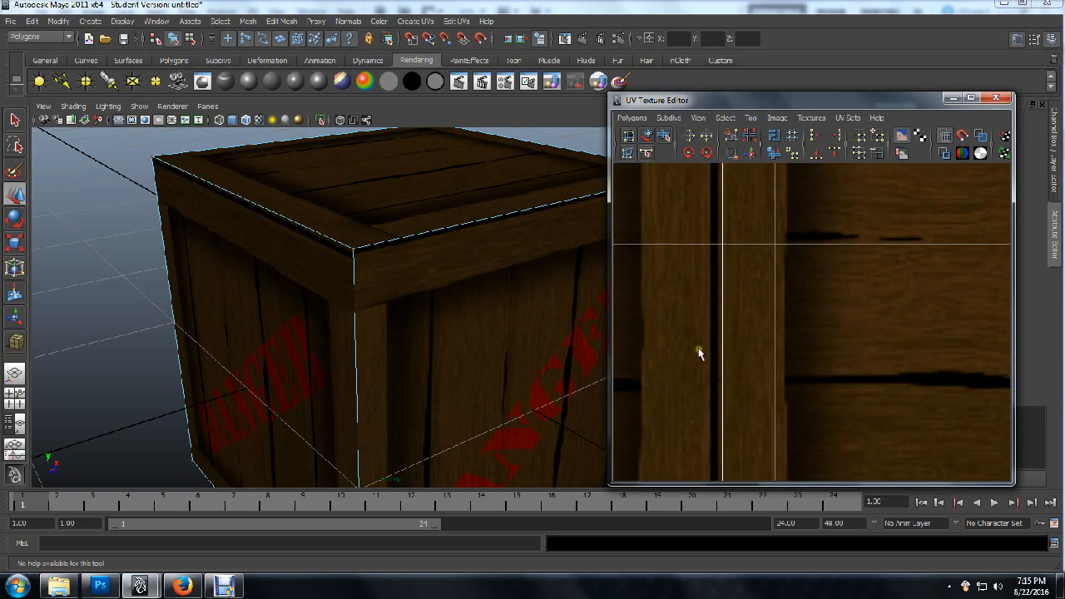
{"action": "middle_click_drag", "start_coordinate": [703, 250], "coordinate": [710, 361], "text": "alt"}
{"action": "middle_click_drag", "start_coordinate": [720, 269], "coordinate": [712, 295], "text": "alt"}
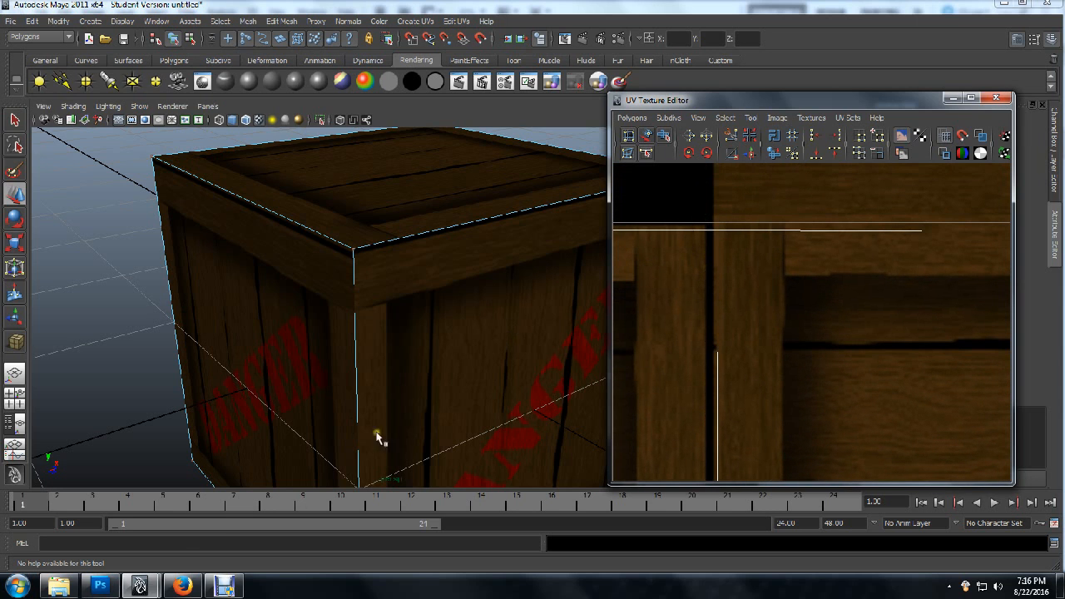
- Switch to Photoshop, view the centre panel at 200%, and toggle the Panel 1 copy 3 and copy 5 groups to identify their panels
{"action": "left_click", "coordinate": [99, 586]}
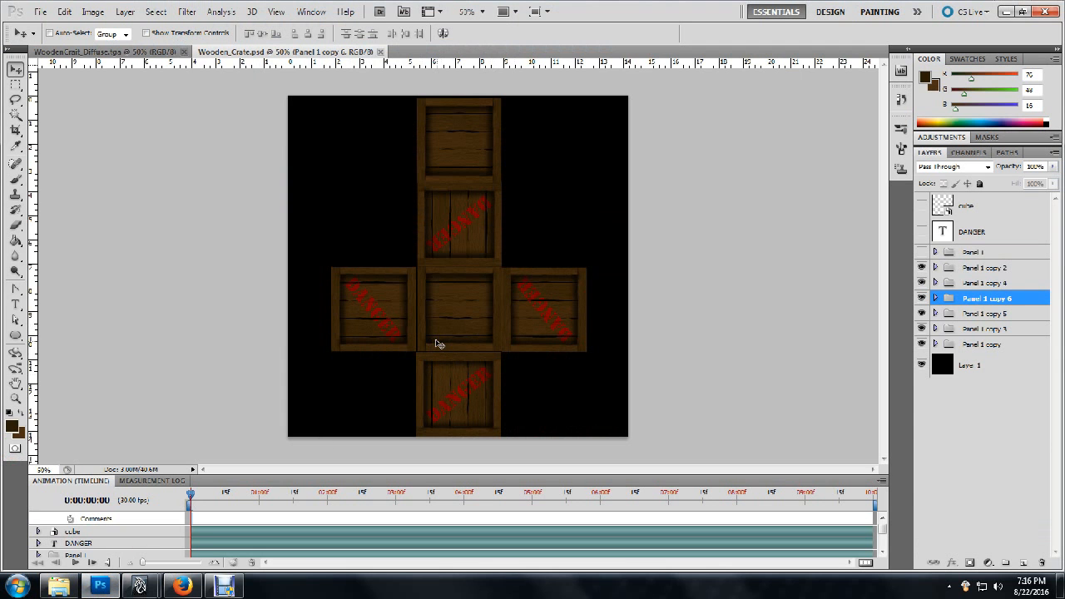
{"action": "scroll", "coordinate": [439, 343], "scroll_direction": "up", "scroll_amount": 3, "text": "alt"}
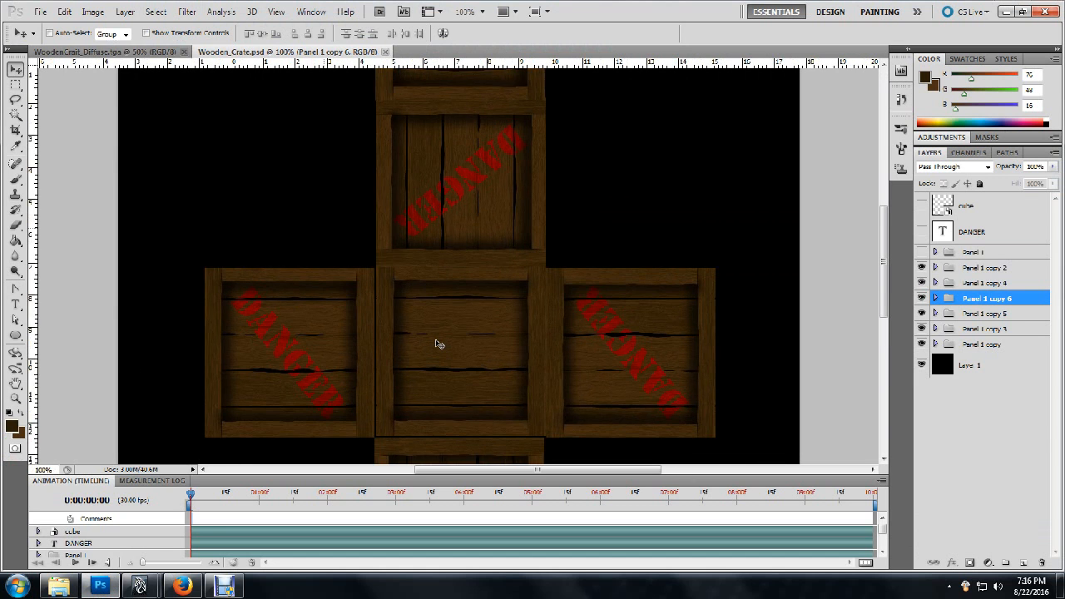
{"action": "scroll", "coordinate": [439, 344], "scroll_direction": "down", "scroll_amount": 5}
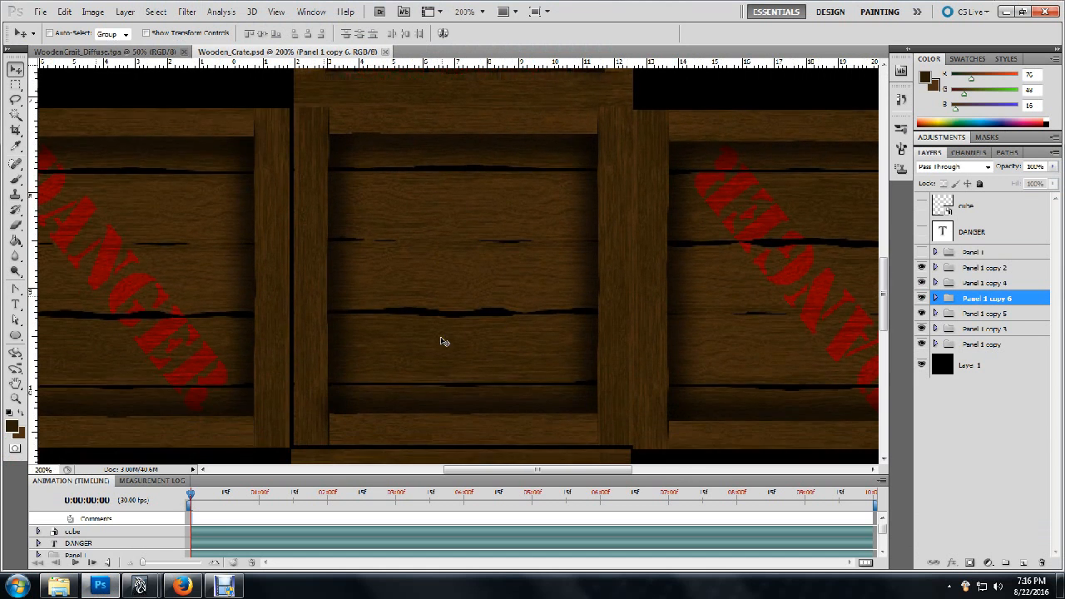
{"action": "left_click", "coordinate": [969, 348]}
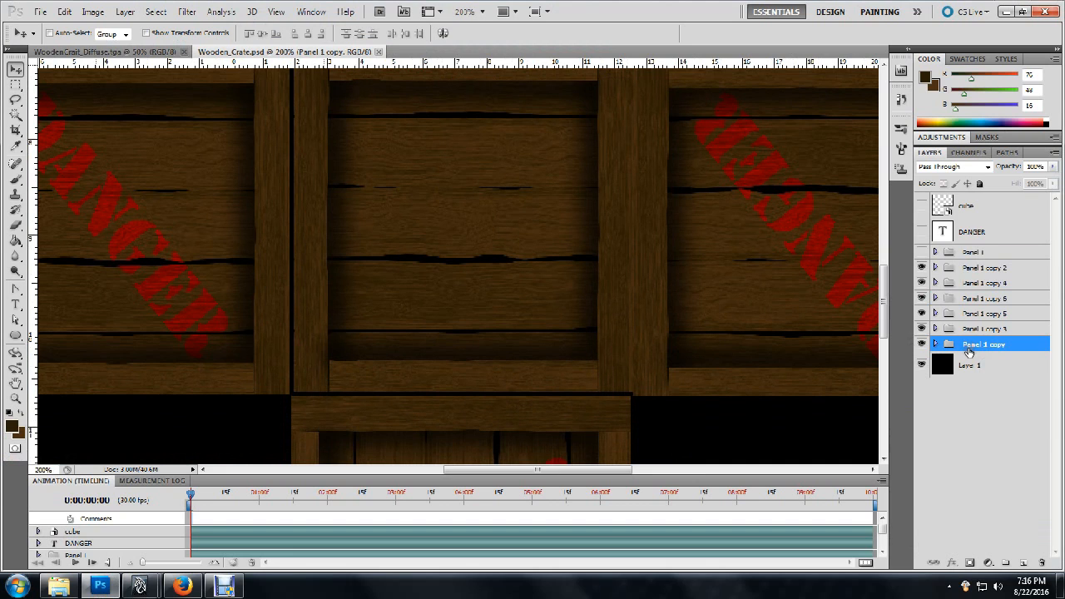
{"action": "left_click", "coordinate": [921, 330]}
{"action": "left_click", "coordinate": [921, 330]}
{"action": "left_click", "coordinate": [921, 313]}
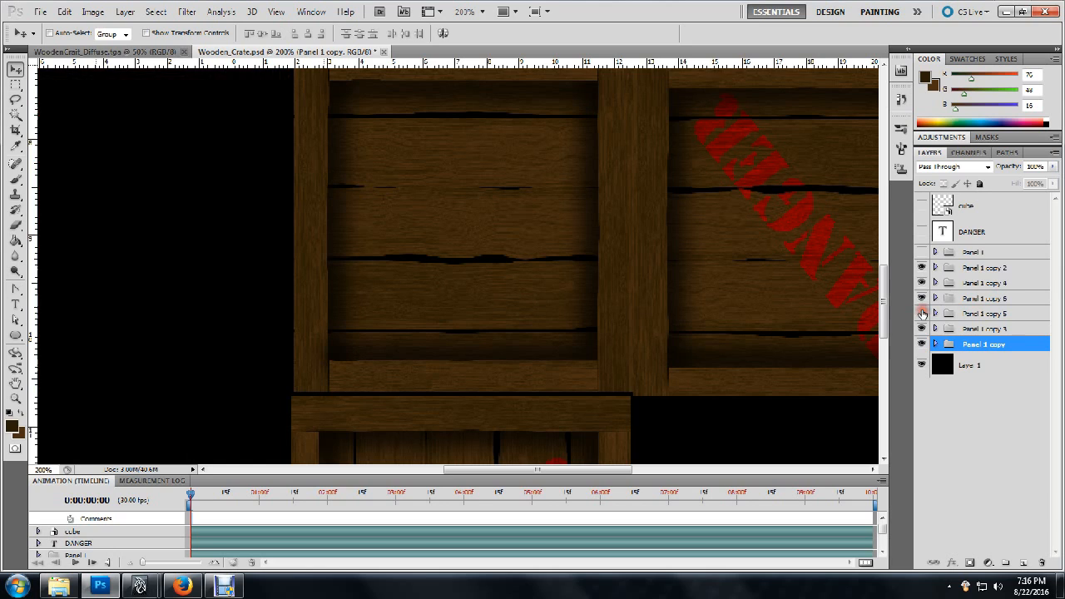
{"action": "left_click", "coordinate": [921, 313]}
- Nudge the Panel 1 copy 5 group about 3 pixels right and 2 pixels up against the centre panel
{"action": "left_click", "coordinate": [969, 314]}
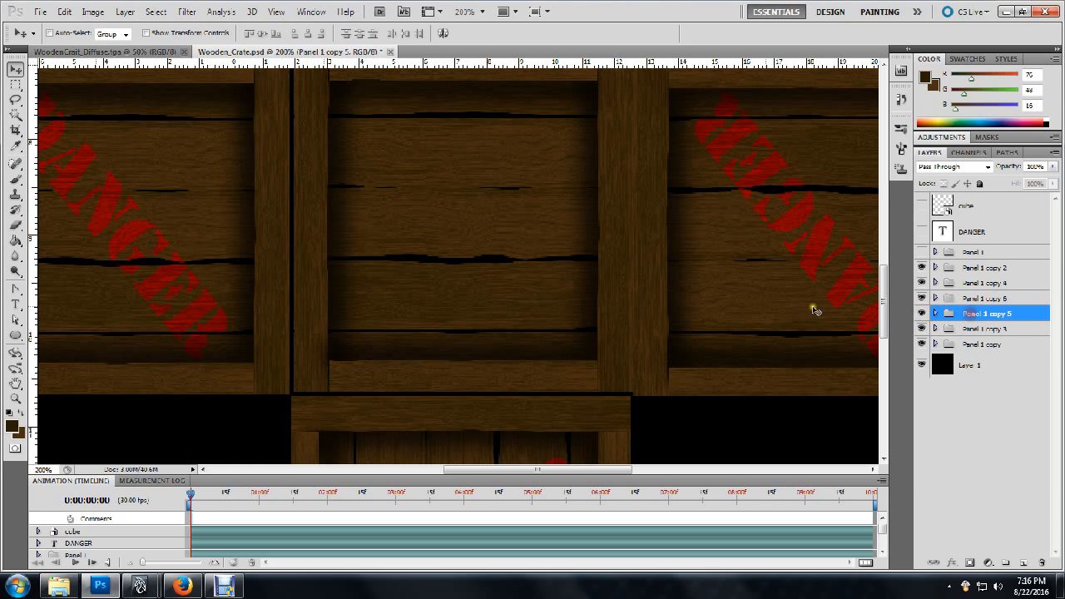
{"action": "key", "text": "Right"}
{"action": "key", "text": "Right"}
{"action": "key", "text": "Right"}
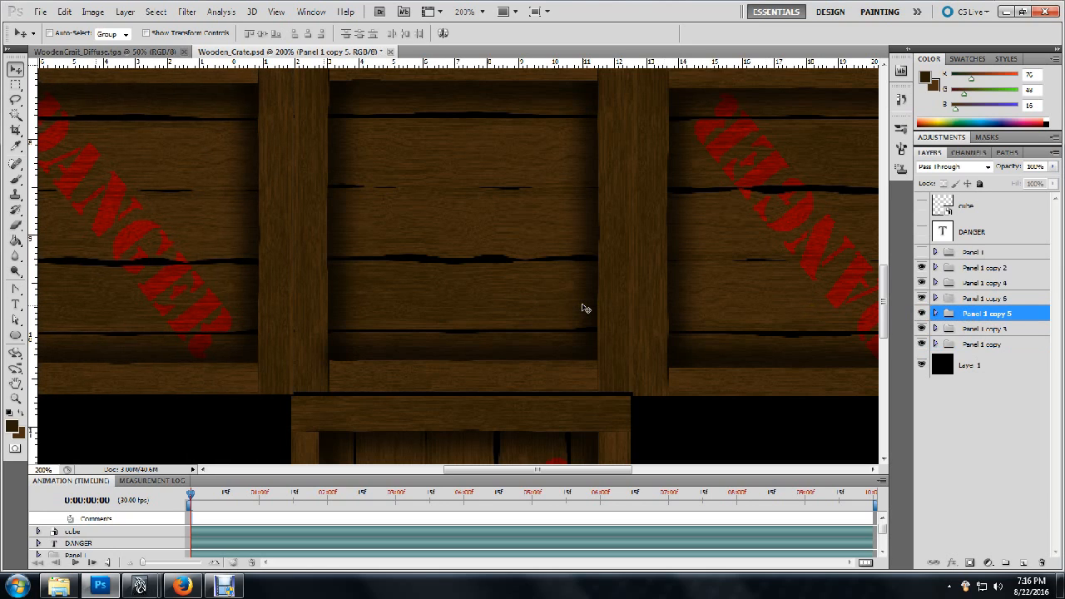
{"action": "key", "text": "Up"}
{"action": "key", "text": "Up"}
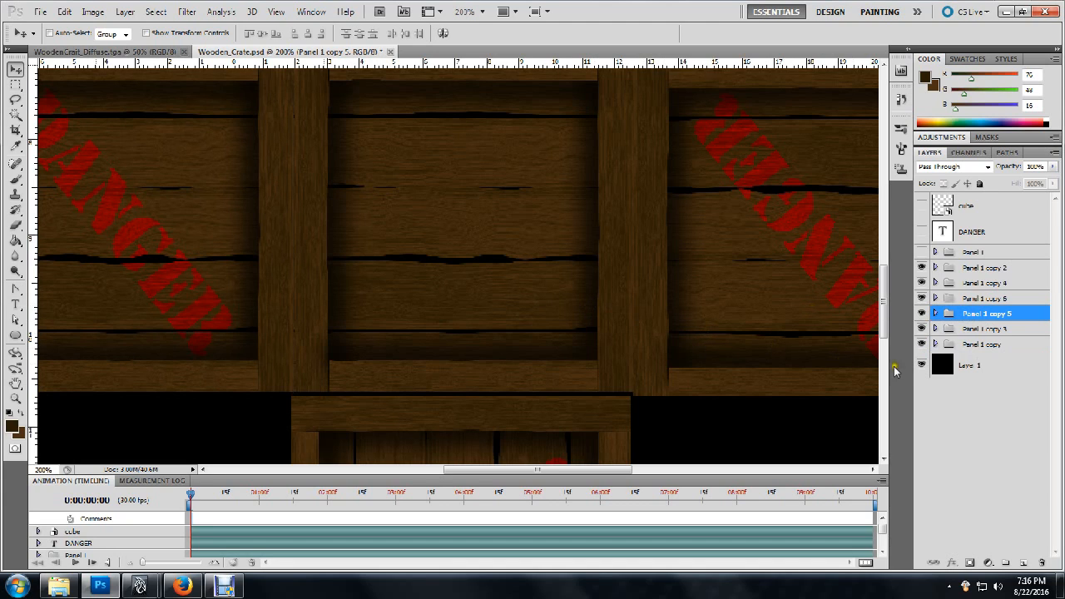
- Toggle the Panel 1 copy 6 group to identify its panel, then nudge the group 3 pixels up to align with the centre panel
{"action": "left_click", "coordinate": [951, 300]}
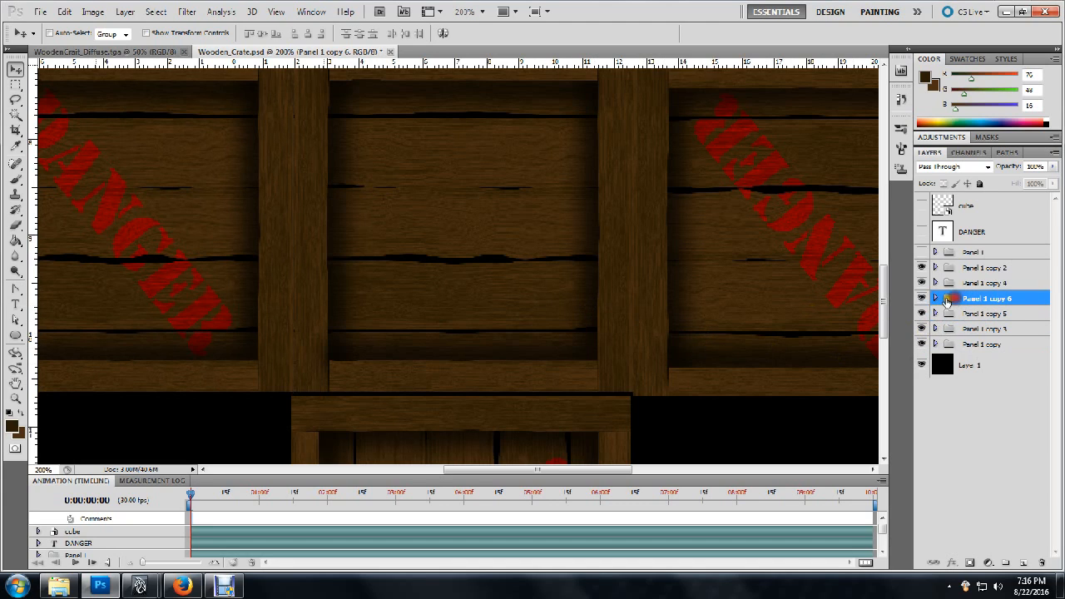
{"action": "left_click", "coordinate": [915, 298]}
{"action": "left_click", "coordinate": [920, 298]}
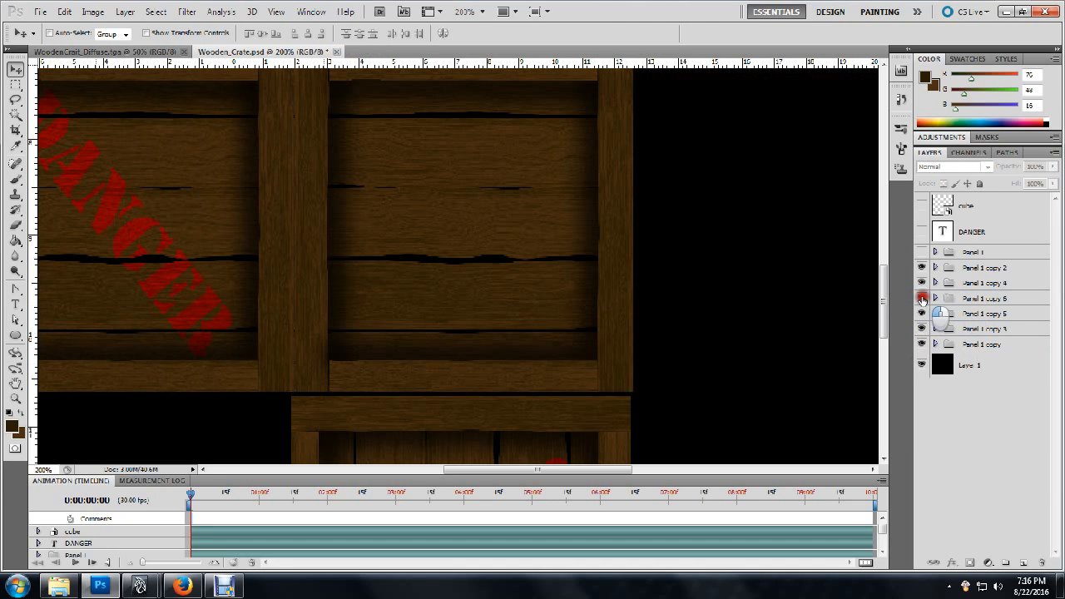
{"action": "left_click", "coordinate": [921, 299]}
{"action": "left_click", "coordinate": [939, 303]}
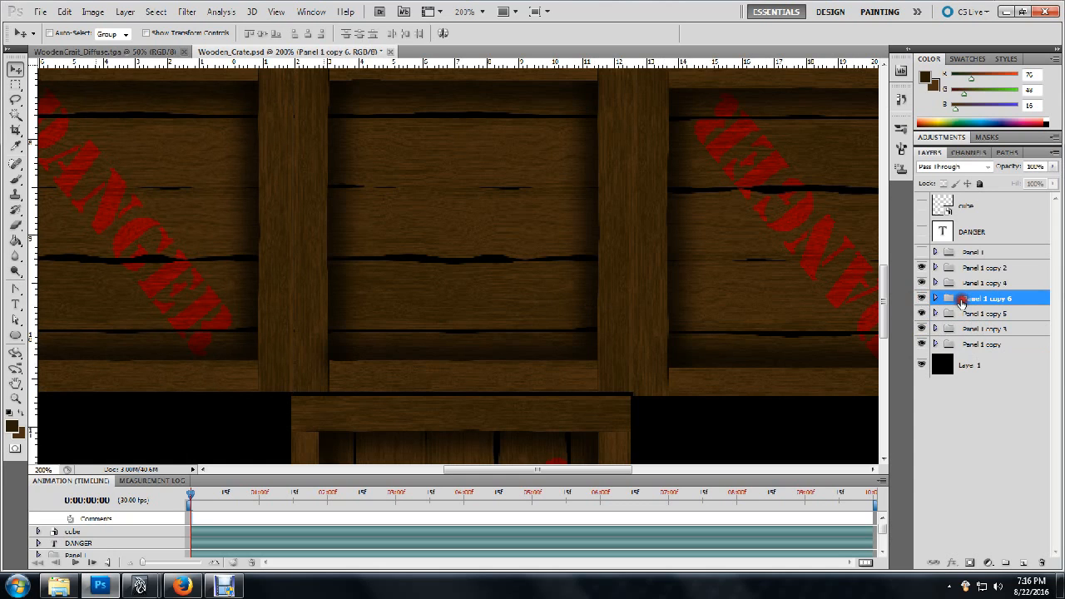
{"action": "key", "text": "Up"}
{"action": "key", "text": "Up"}
{"action": "key", "text": "Up"}
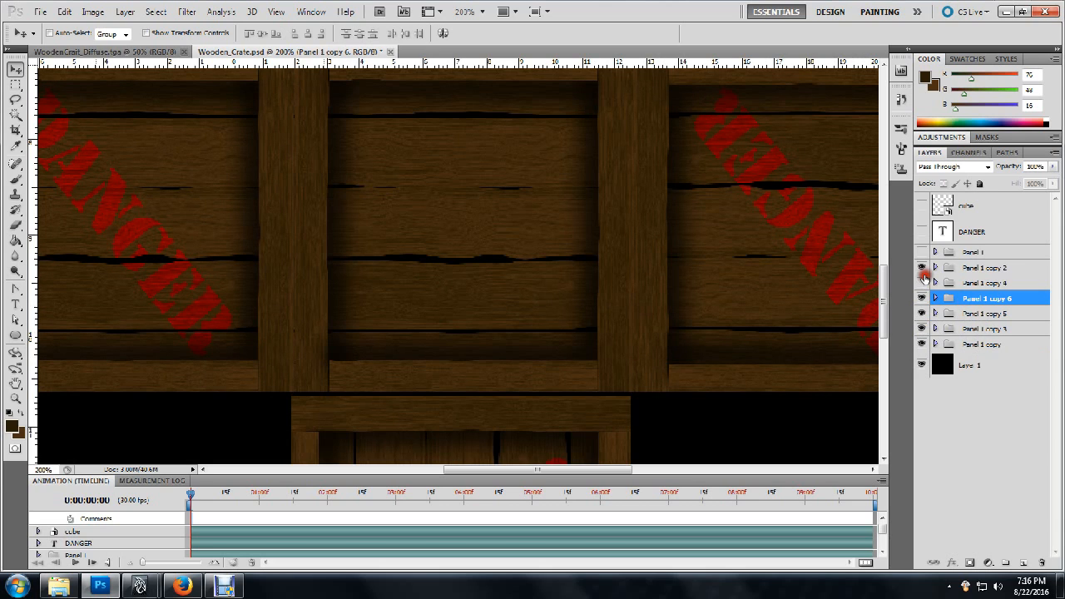
- Identify the Panel 1 copy 2 group and nudge it about 4 pixels up against the centre panel's lower edge
{"action": "left_click", "coordinate": [956, 283]}
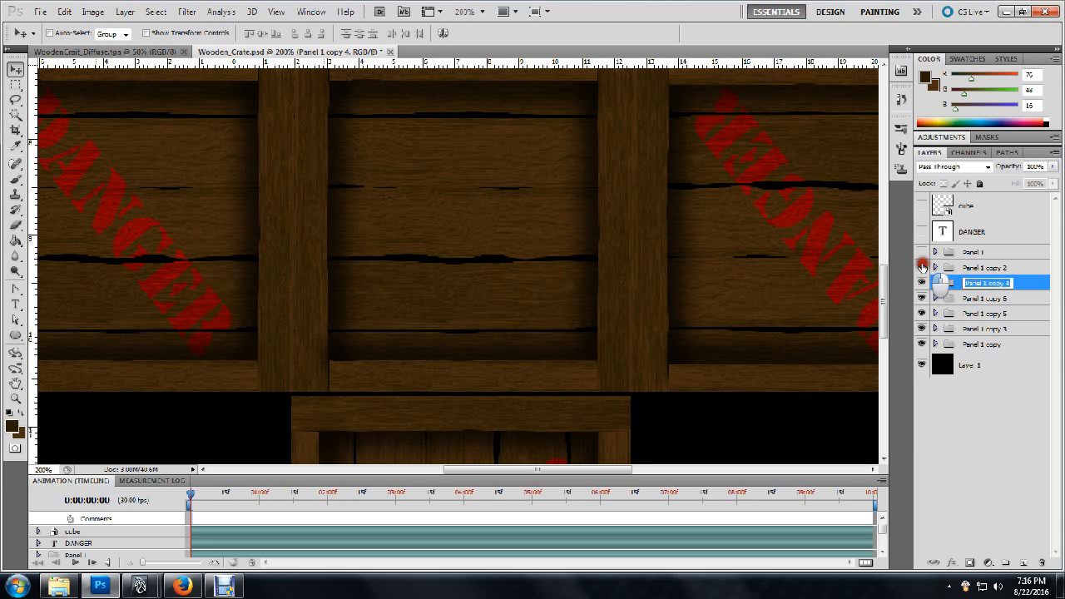
{"action": "left_click", "coordinate": [922, 267]}
{"action": "left_click", "coordinate": [922, 267]}
{"action": "left_click", "coordinate": [969, 267]}
{"action": "key", "text": "Up"}
{"action": "key", "text": "Up"}
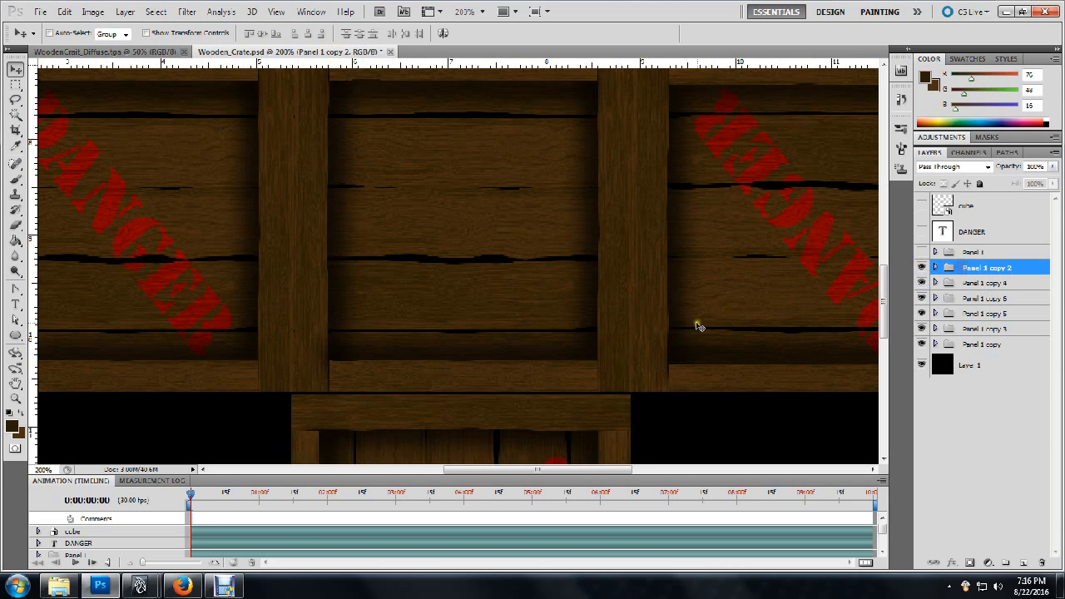
{"action": "key", "text": "Up"}
{"action": "key", "text": "Up"}
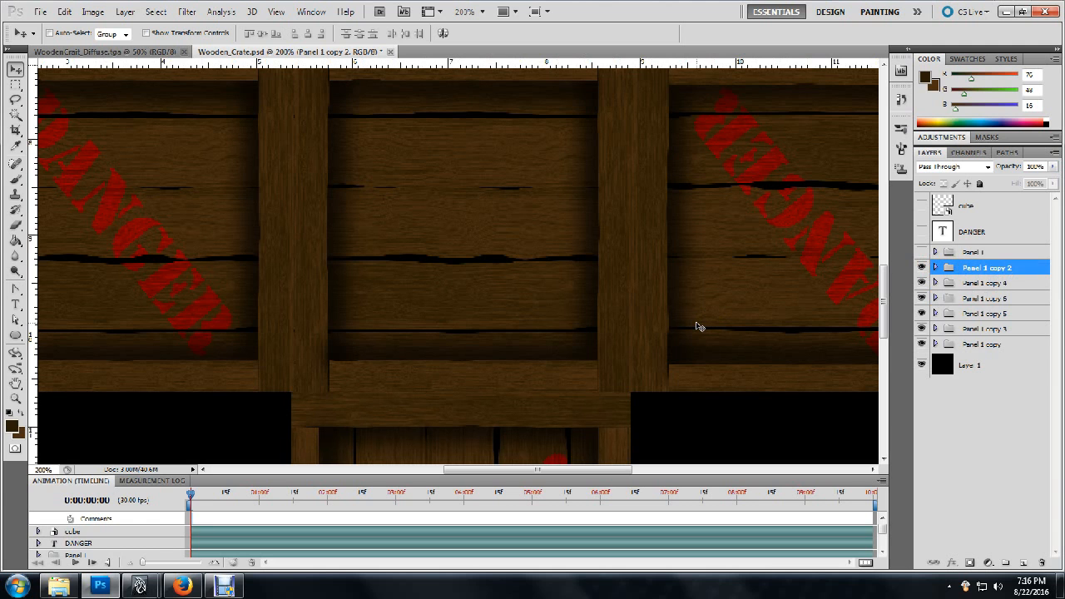
- Toggle the Panel 1 copy 4 and copy 2 groups to identify their panels, and shift Panel 1 copy 2 about 3 pixels right
{"action": "scroll", "coordinate": [630, 309], "scroll_direction": "up", "scroll_amount": 8}
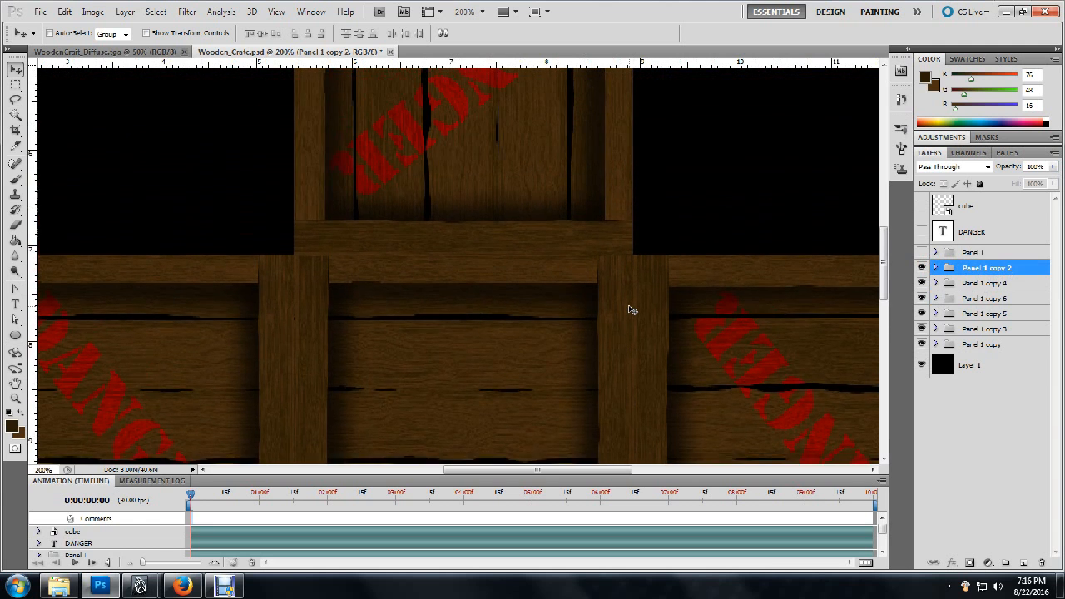
{"action": "scroll", "coordinate": [629, 310], "scroll_direction": "up", "scroll_amount": 8}
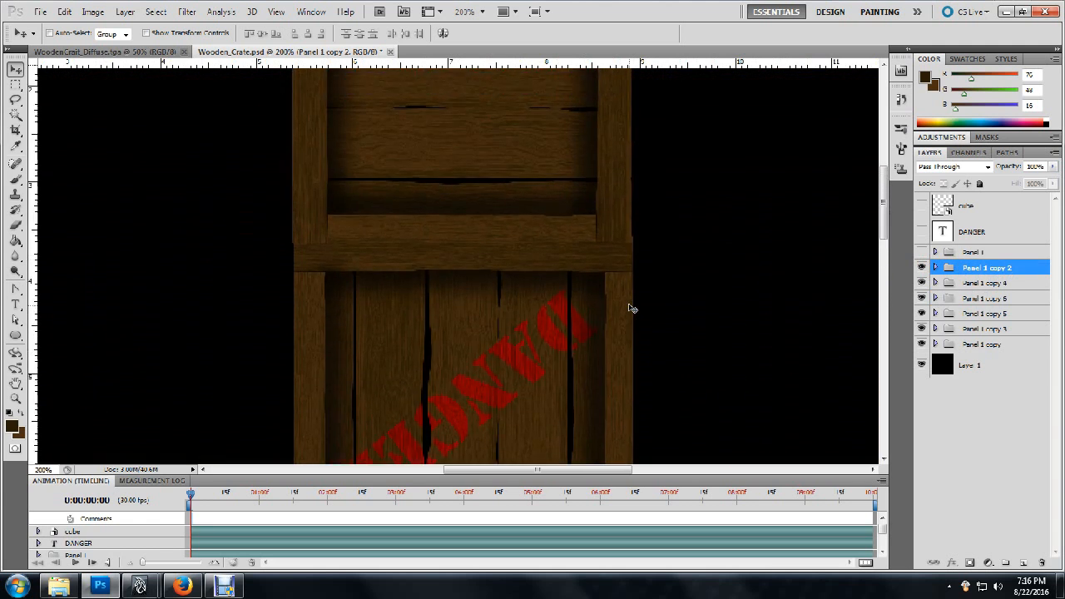
{"action": "scroll", "coordinate": [630, 308], "scroll_direction": "up", "scroll_amount": 4}
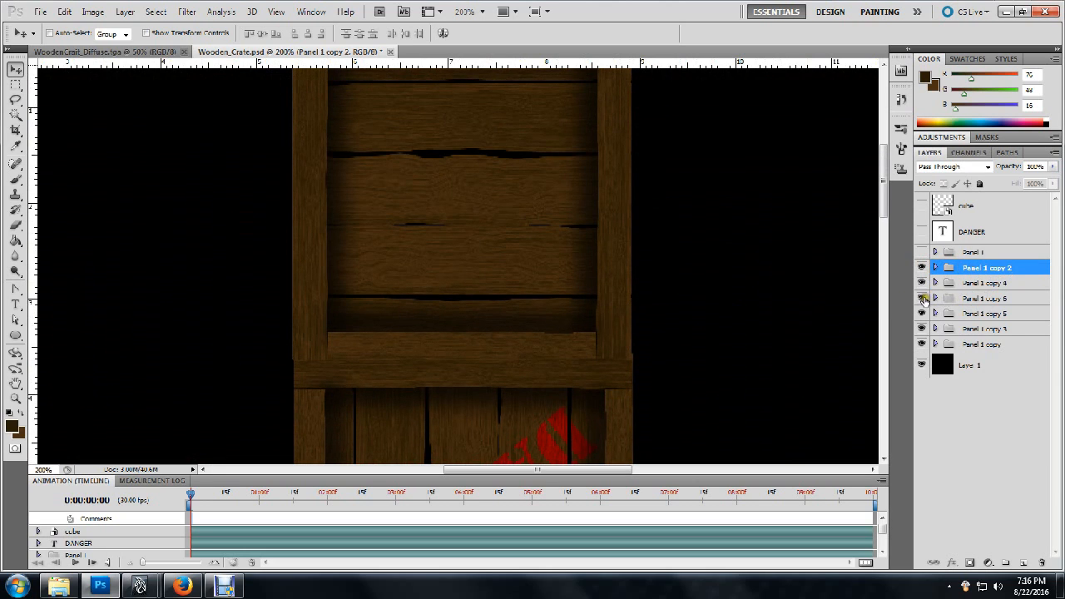
{"action": "left_click", "coordinate": [920, 344]}
{"action": "left_click", "coordinate": [921, 283]}
{"action": "left_click", "coordinate": [921, 283]}
{"action": "left_click", "coordinate": [921, 268]}
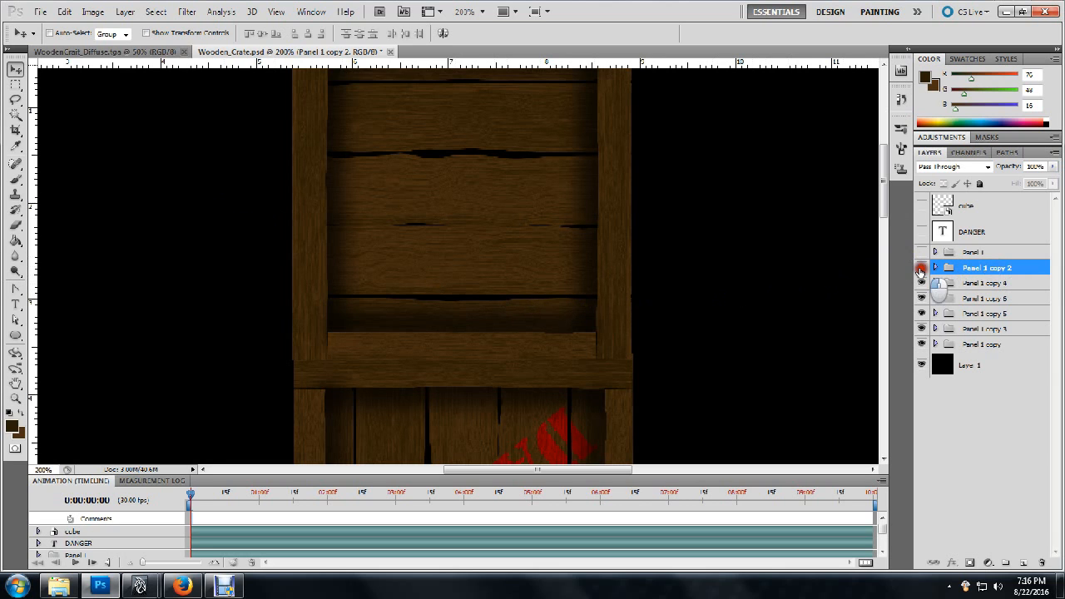
{"action": "scroll", "coordinate": [714, 369], "scroll_direction": "down", "scroll_amount": 10}
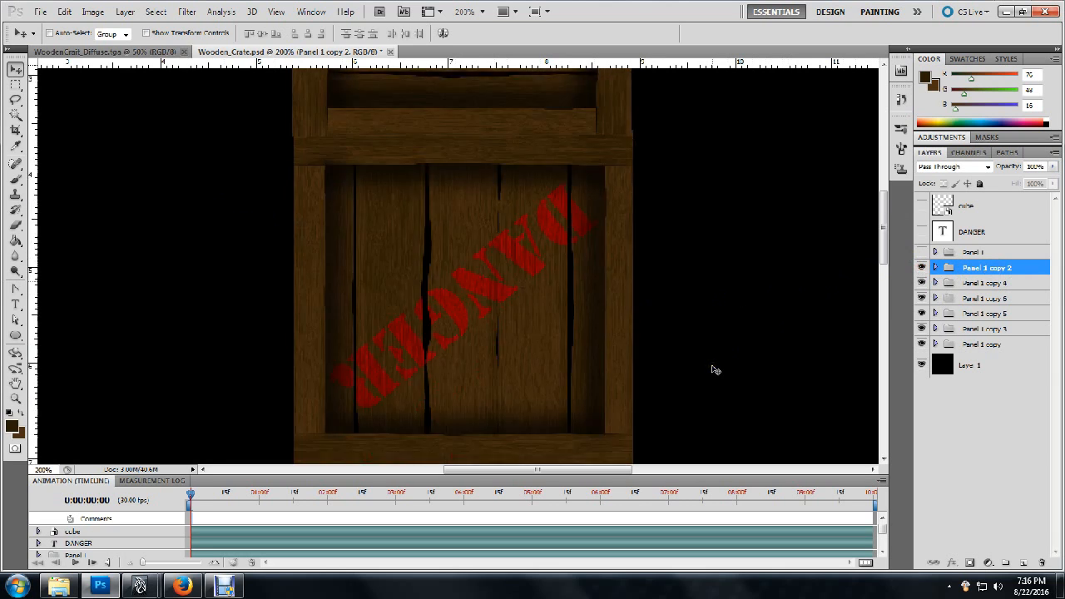
{"action": "scroll", "coordinate": [714, 369], "scroll_direction": "down", "scroll_amount": 5}
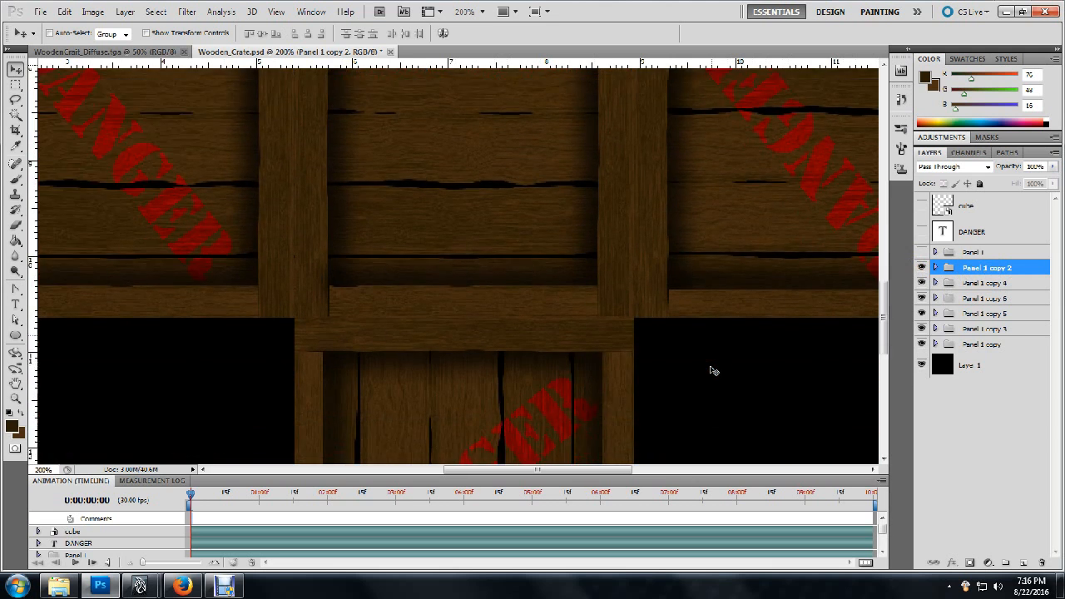
{"action": "left_click", "coordinate": [921, 269]}
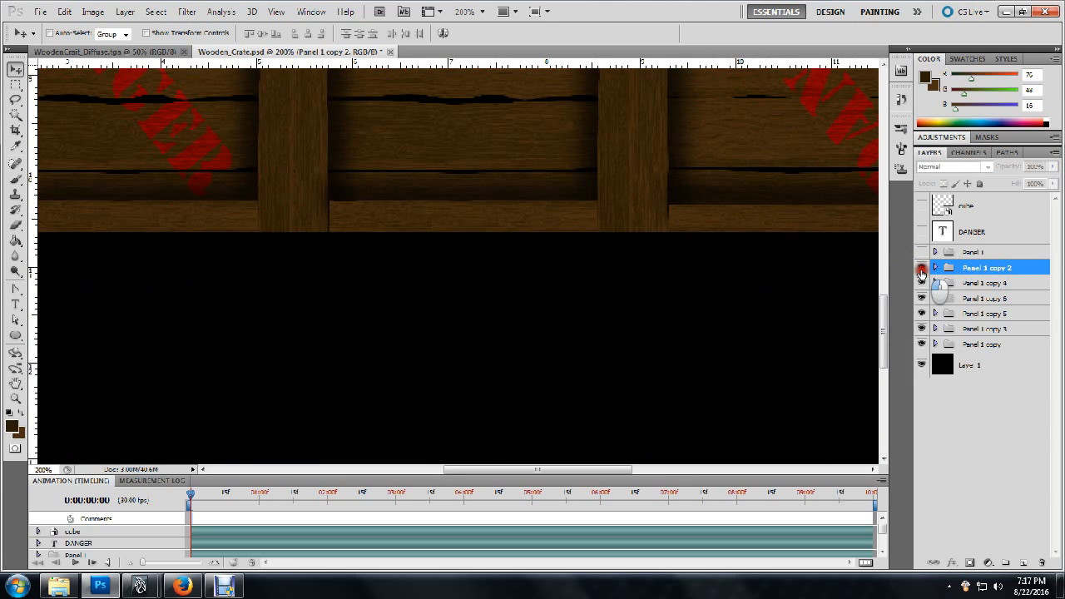
{"action": "left_click", "coordinate": [921, 268]}
- Nudge the Panel 1 copy 4 group about 2 pixels right so its edges line up with the DANGER panel below it
{"action": "left_click", "coordinate": [985, 283]}
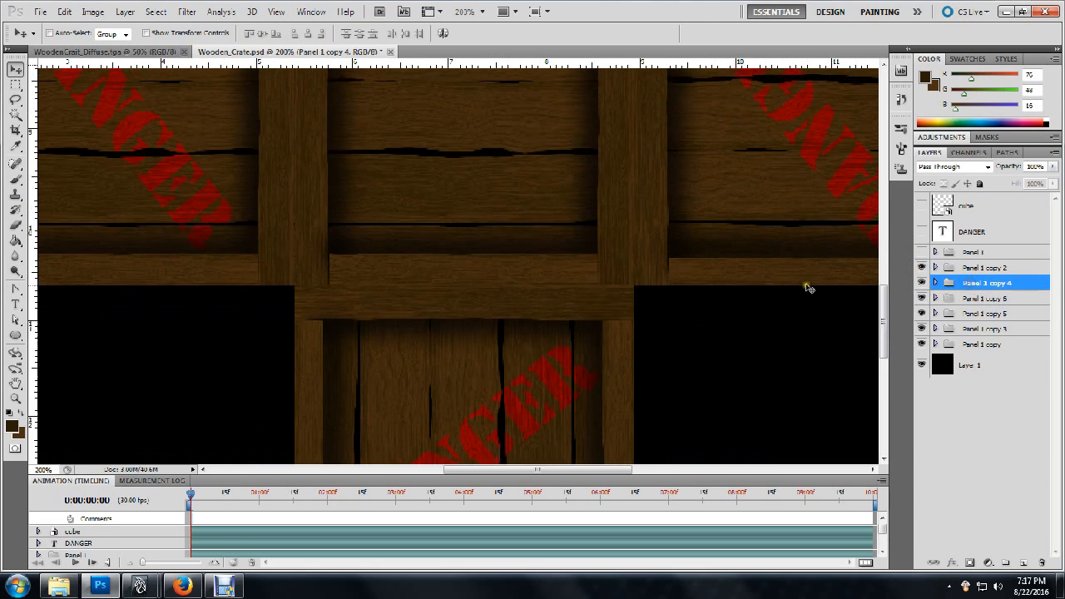
{"action": "scroll", "coordinate": [804, 286], "scroll_direction": "up", "scroll_amount": 5}
{"action": "scroll", "coordinate": [806, 287], "scroll_direction": "up", "scroll_amount": 6}
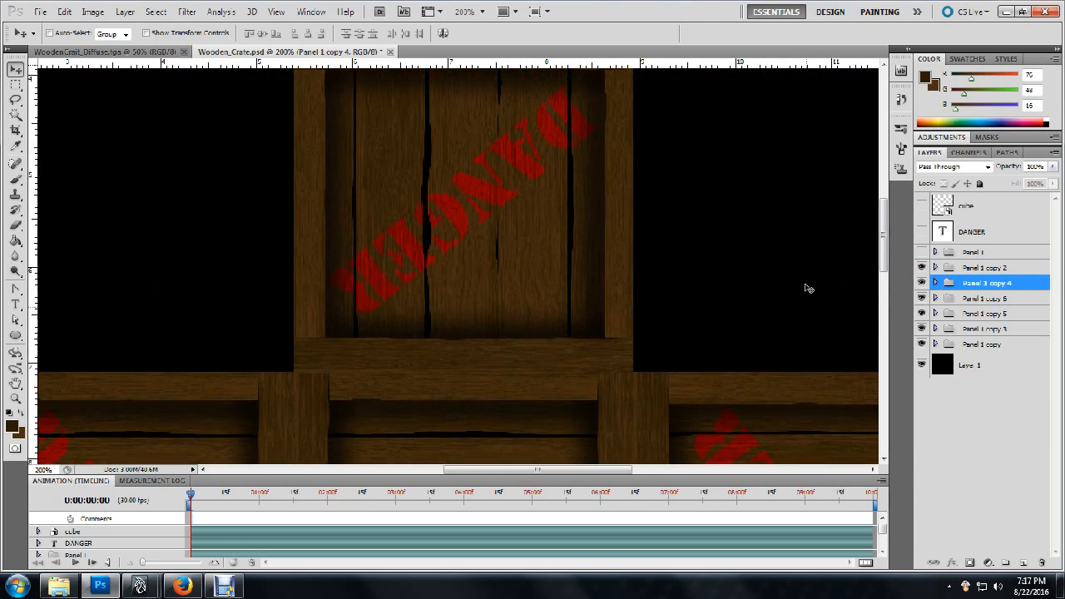
{"action": "scroll", "coordinate": [805, 288], "scroll_direction": "up", "scroll_amount": 3}
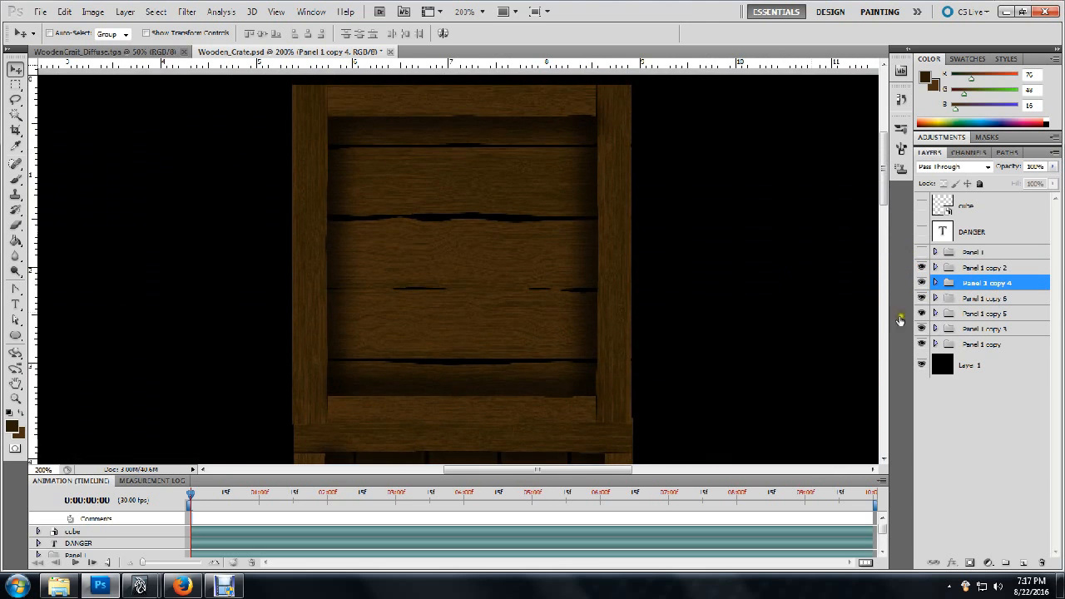
{"action": "left_click", "coordinate": [921, 282]}
{"action": "left_click", "coordinate": [921, 282]}
{"action": "key", "text": "Right"}
{"action": "scroll", "coordinate": [607, 327], "scroll_direction": "down", "scroll_amount": 2}
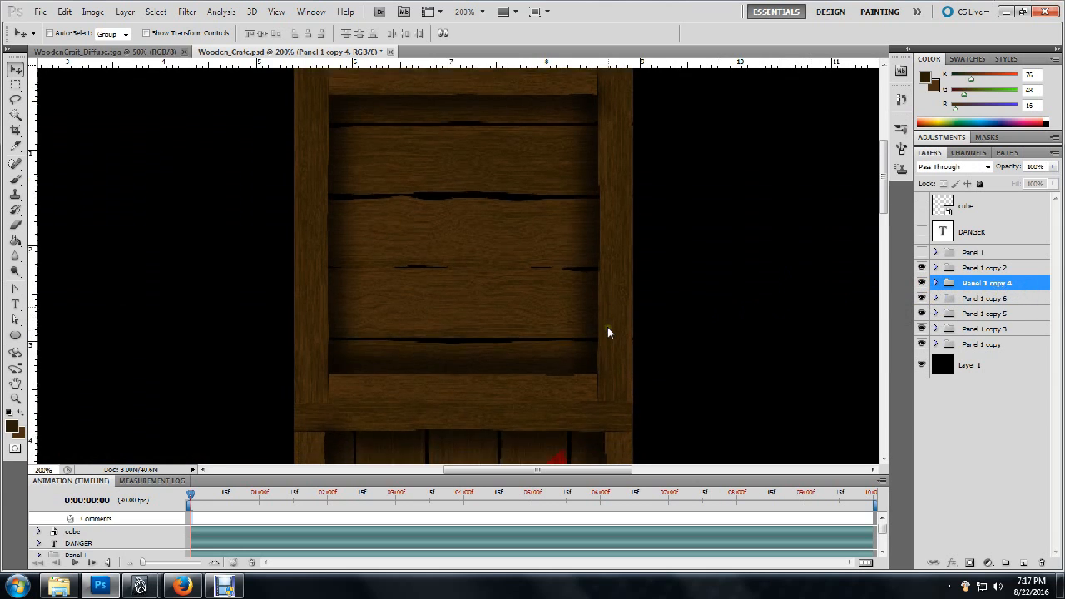
- Save Wooden_Crate.psd and export a Targa copy over the existing Wooden_Crate.tga in the Texture Maps folder
{"action": "left_click", "coordinate": [40, 12]}
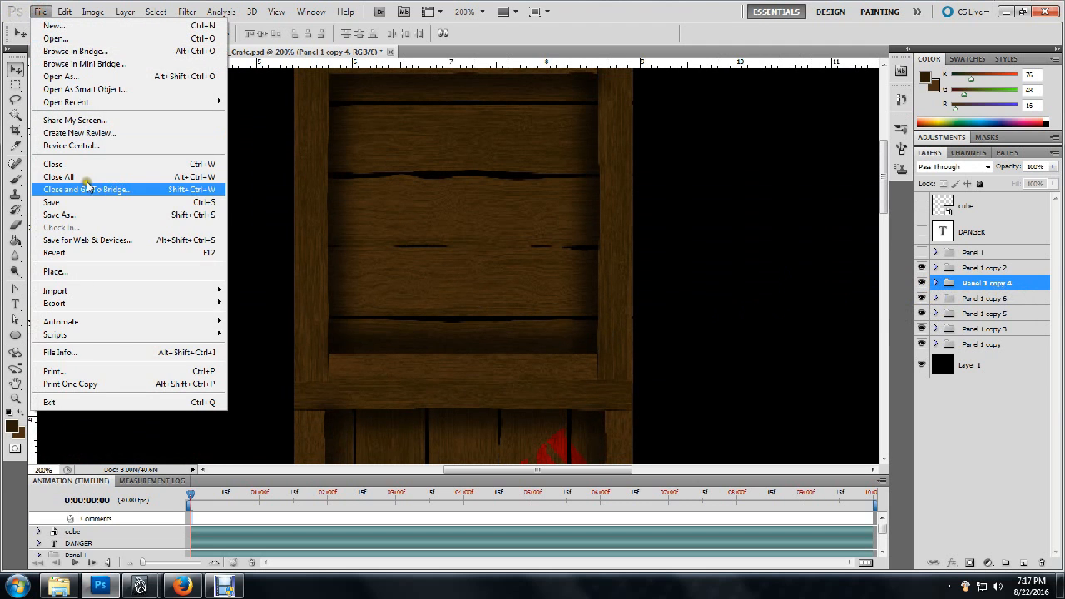
{"action": "left_click", "coordinate": [108, 202]}
{"action": "left_click", "coordinate": [40, 12]}
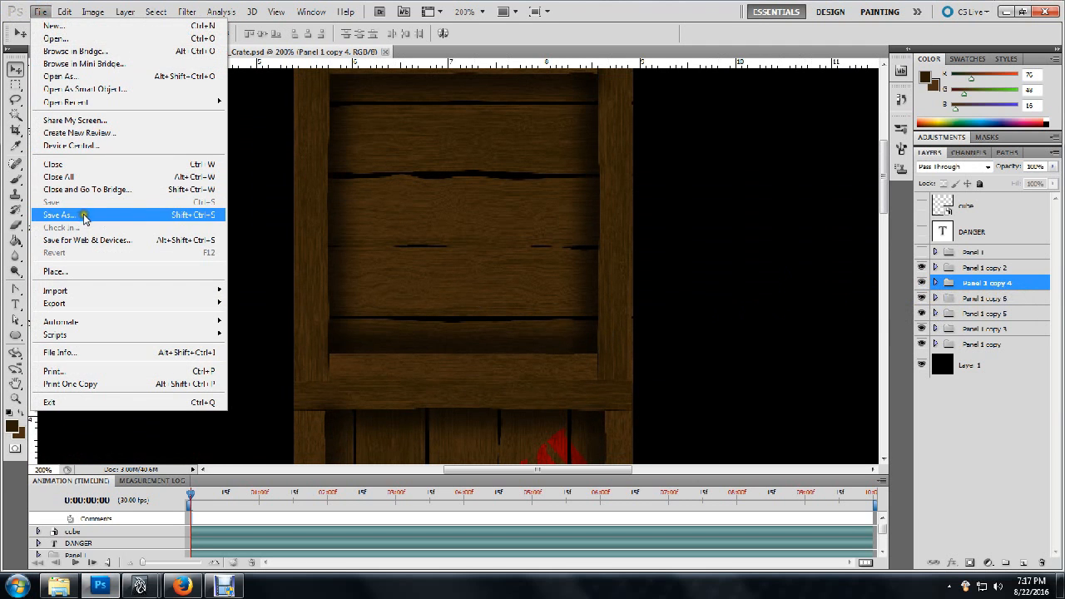
{"action": "left_click", "coordinate": [83, 215]}
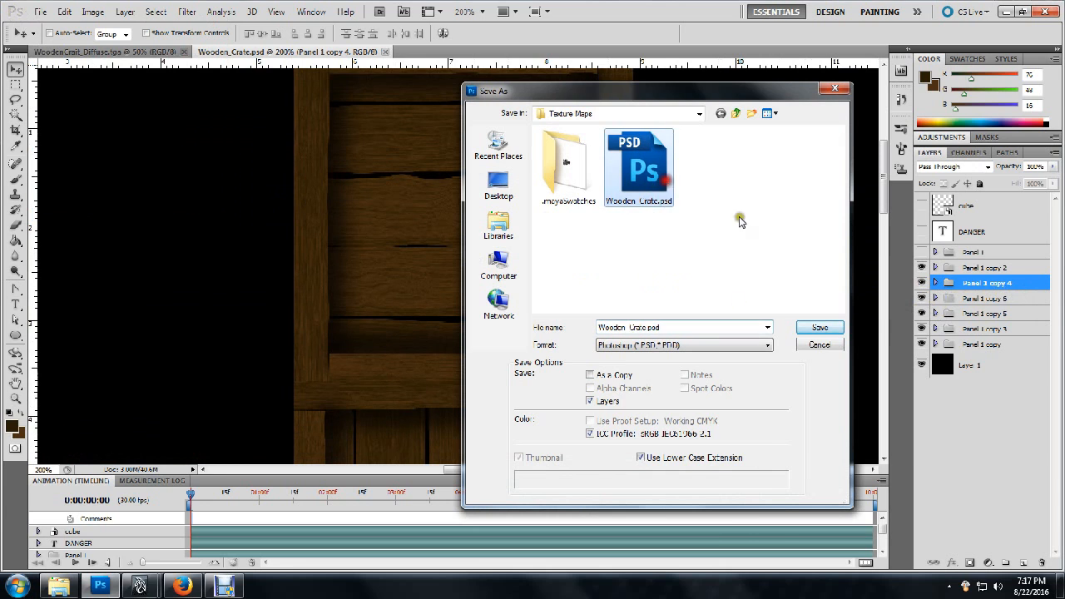
{"action": "left_click", "coordinate": [767, 345]}
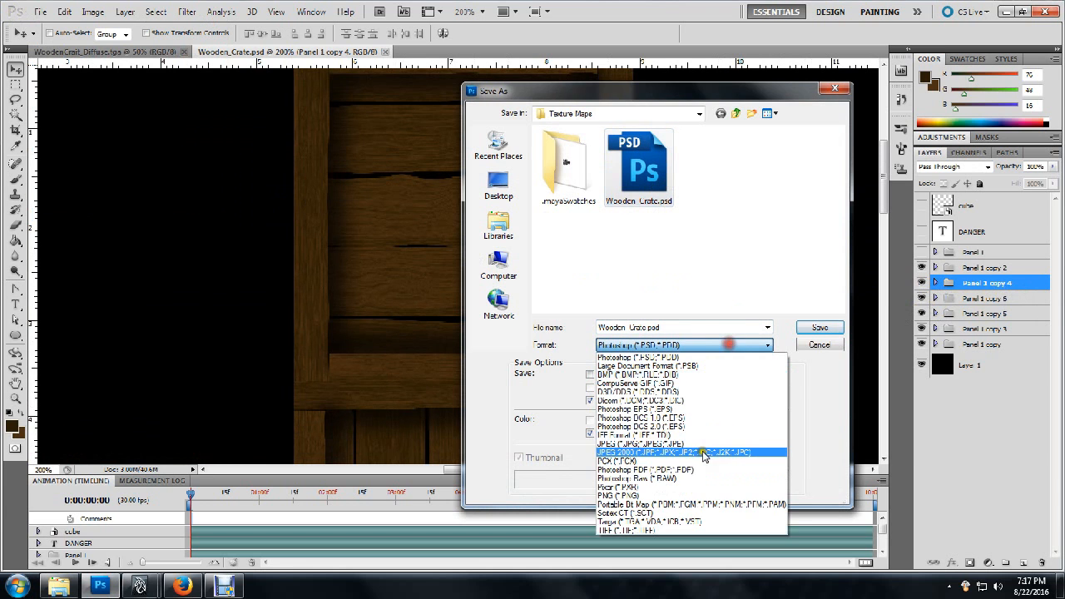
{"action": "left_click", "coordinate": [665, 522]}
{"action": "left_click", "coordinate": [804, 327]}
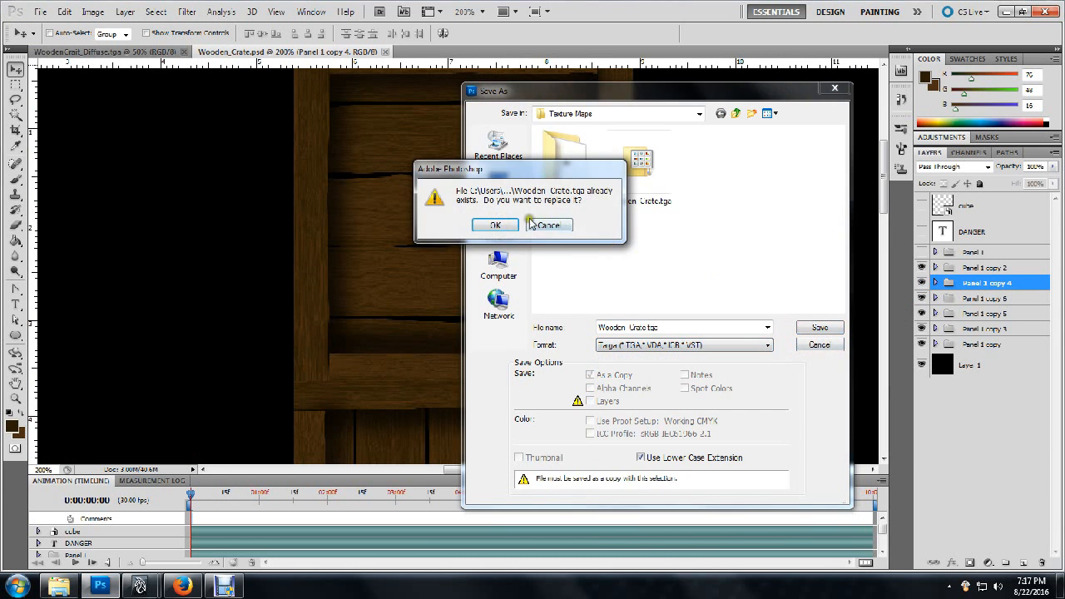
{"action": "left_click", "coordinate": [495, 223]}
{"action": "left_click", "coordinate": [285, 193]}
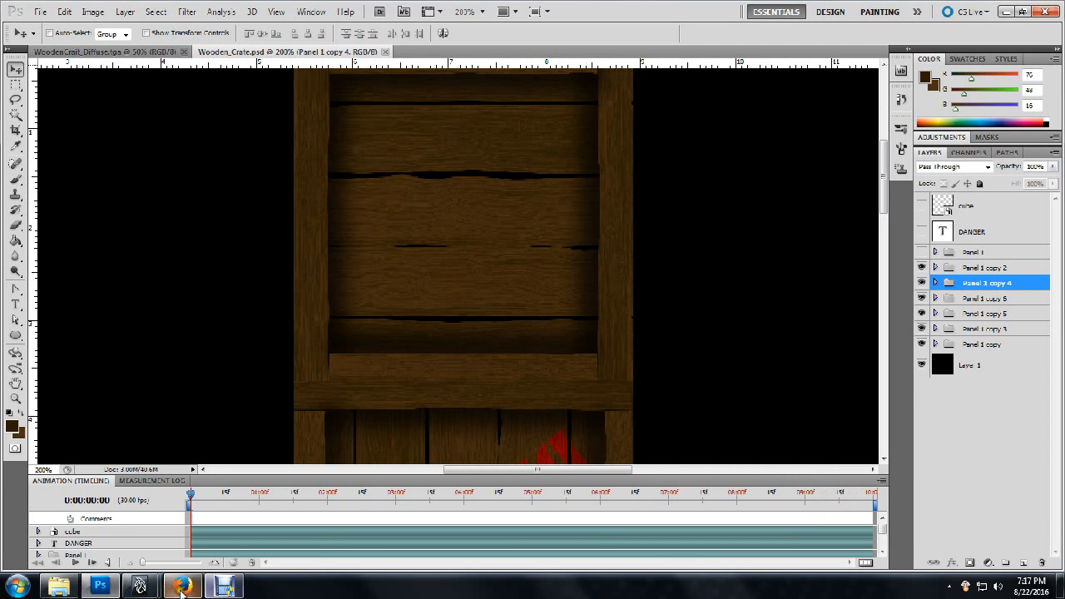
- Switch to Maya, minimise the UV Texture Editor, and return the crate to object mode with nothing selected
{"action": "mouse_move", "coordinate": [138, 586]}
{"action": "left_click", "coordinate": [178, 536]}
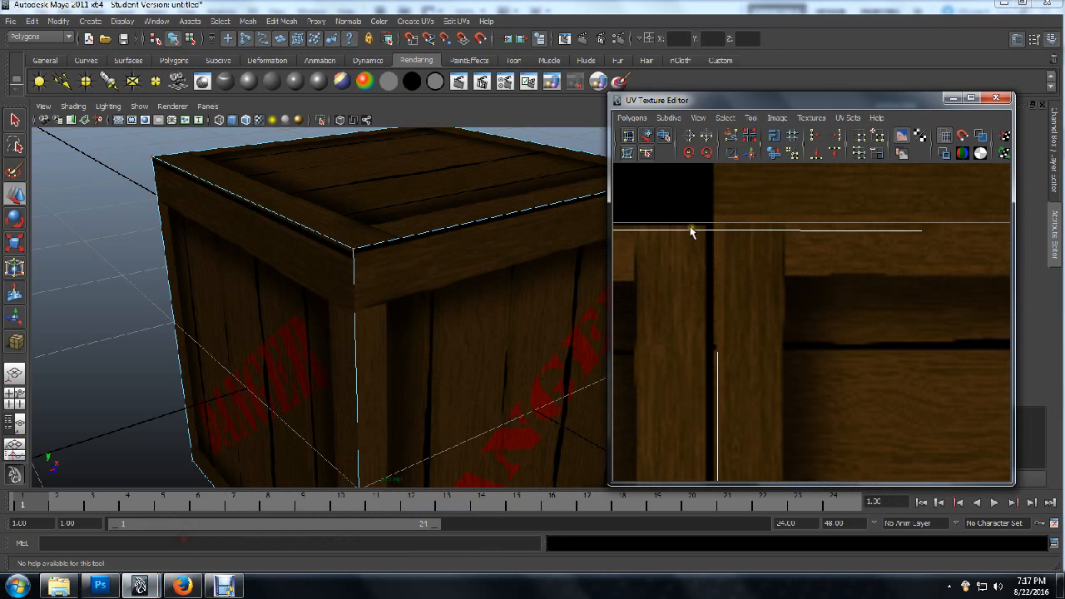
{"action": "right_click_drag", "start_coordinate": [475, 302], "coordinate": [463, 466]}
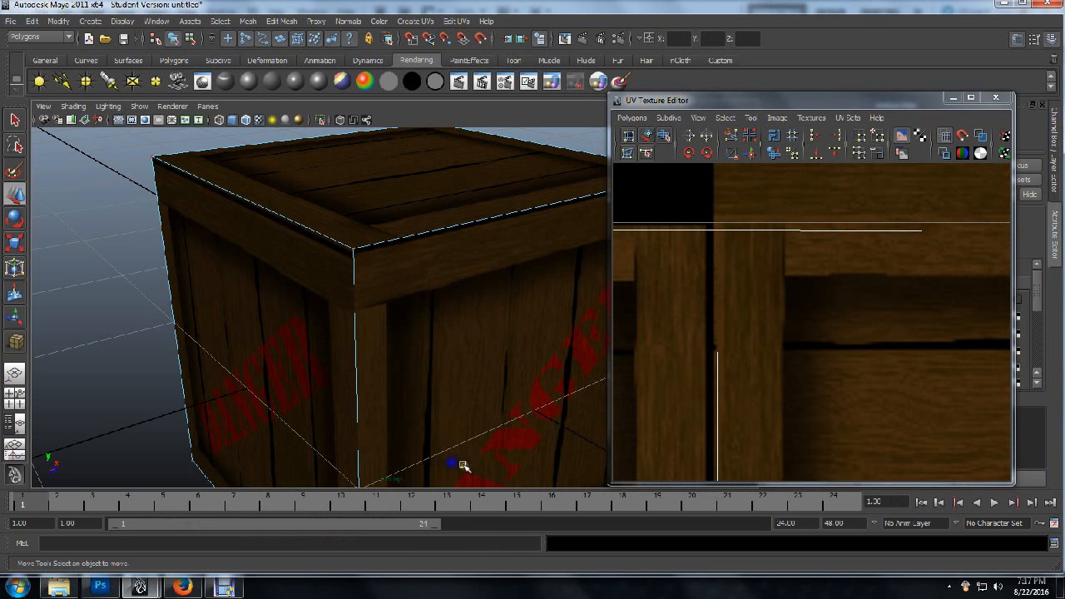
{"action": "left_click", "coordinate": [953, 98]}
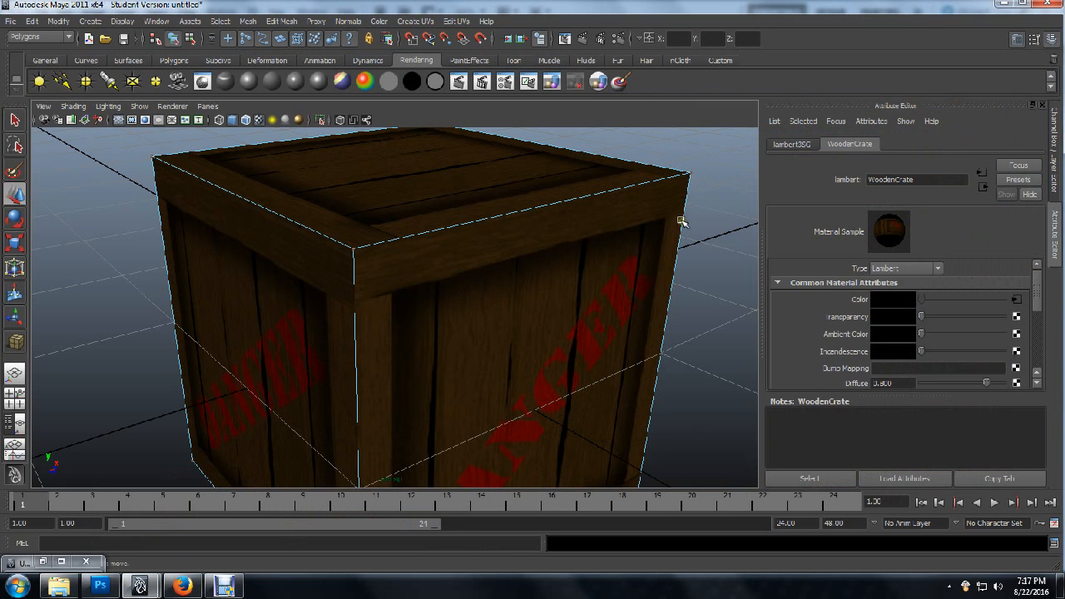
{"action": "right_click_drag", "start_coordinate": [644, 227], "coordinate": [629, 222]}
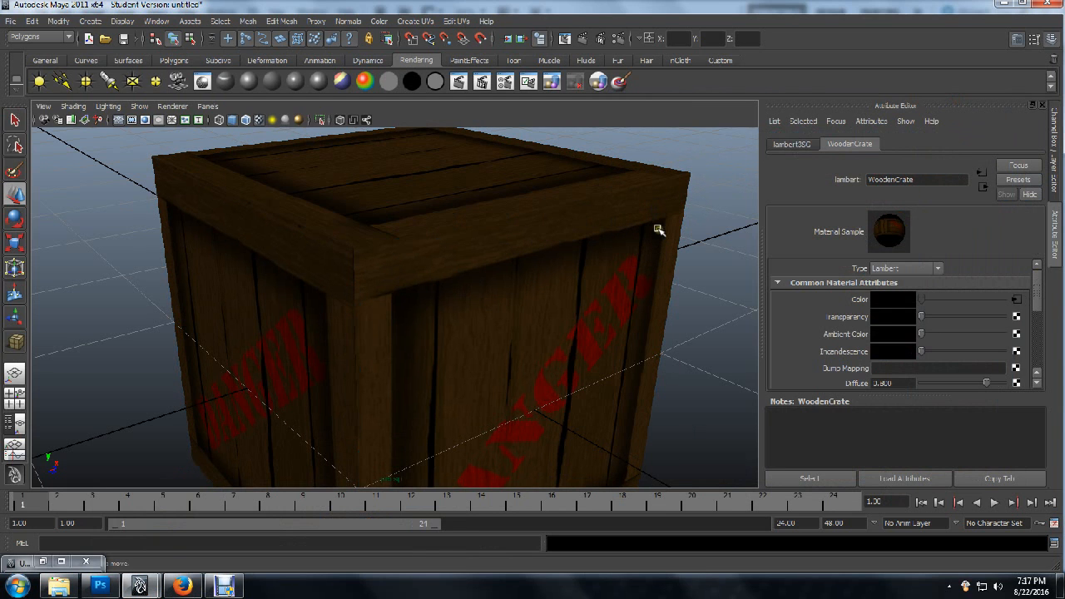
- Examine the crate's edges and corners from several angles for remaining gaps between the texture panels
{"action": "scroll", "coordinate": [545, 357], "scroll_direction": "up", "scroll_amount": 5}
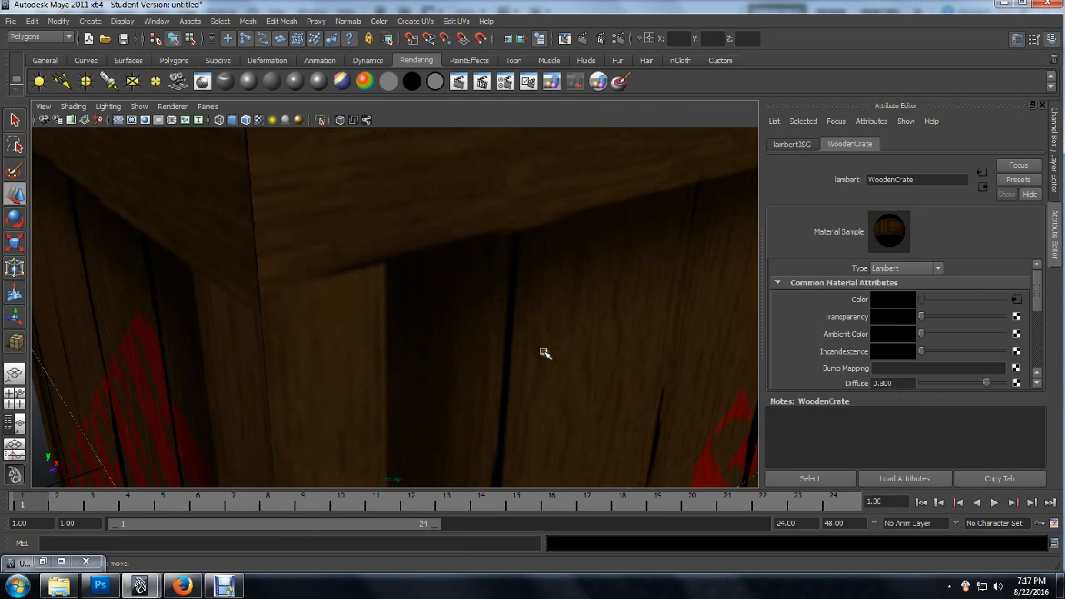
{"action": "scroll", "coordinate": [545, 354], "scroll_direction": "down", "scroll_amount": 3}
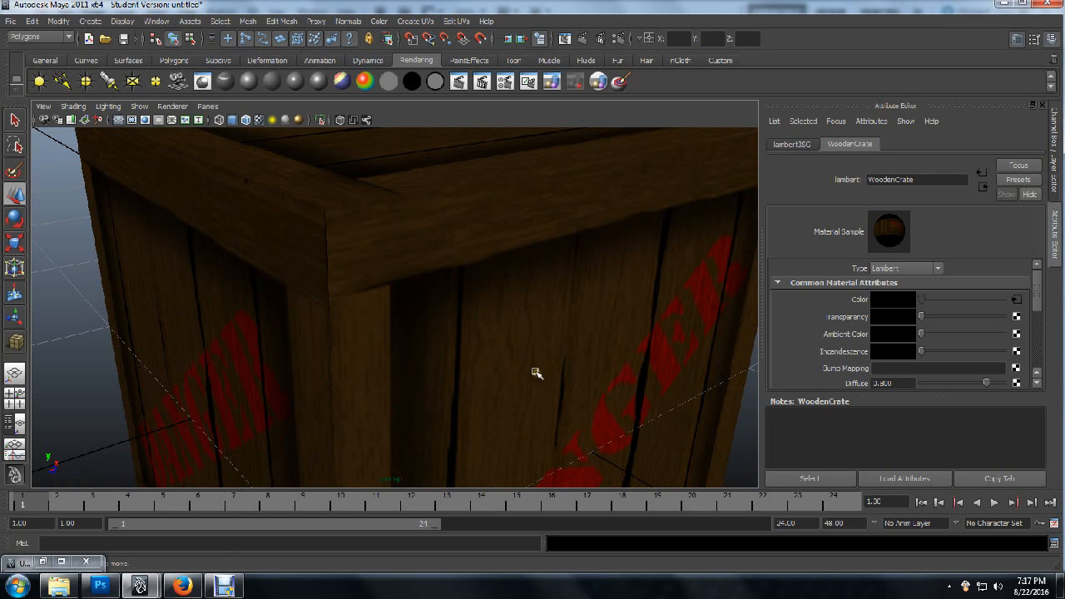
{"action": "left_click_drag", "start_coordinate": [536, 374], "coordinate": [500, 343], "text": "alt"}
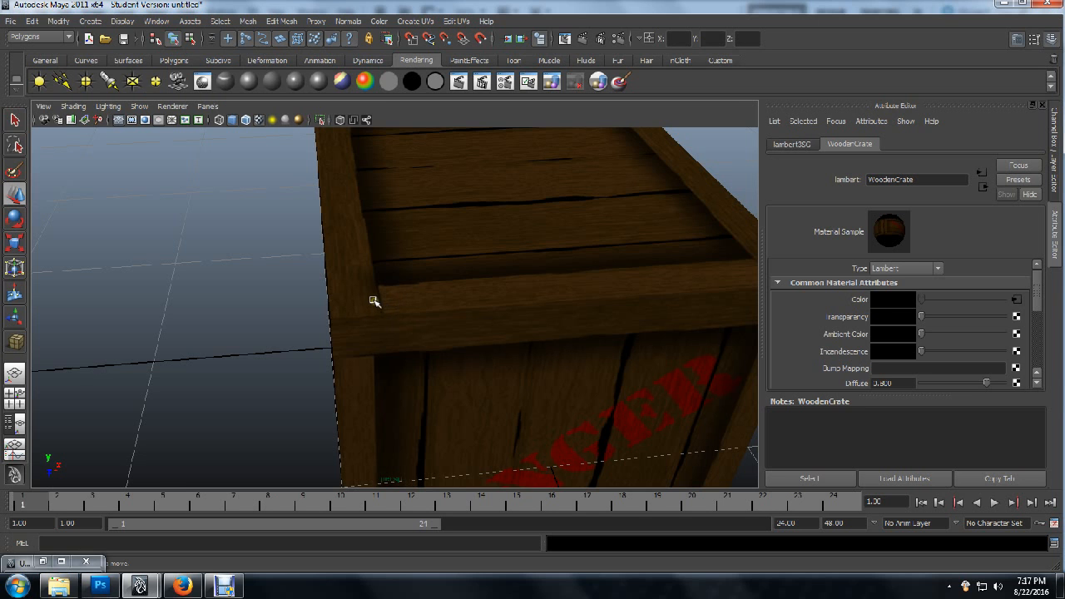
{"action": "mouse_move", "coordinate": [374, 301]}
{"action": "left_mouse_down", "text": "alt"}
{"action": "mouse_move", "coordinate": [418, 300]}
{"action": "mouse_move", "coordinate": [375, 303]}
{"action": "left_mouse_up", "text": "alt"}
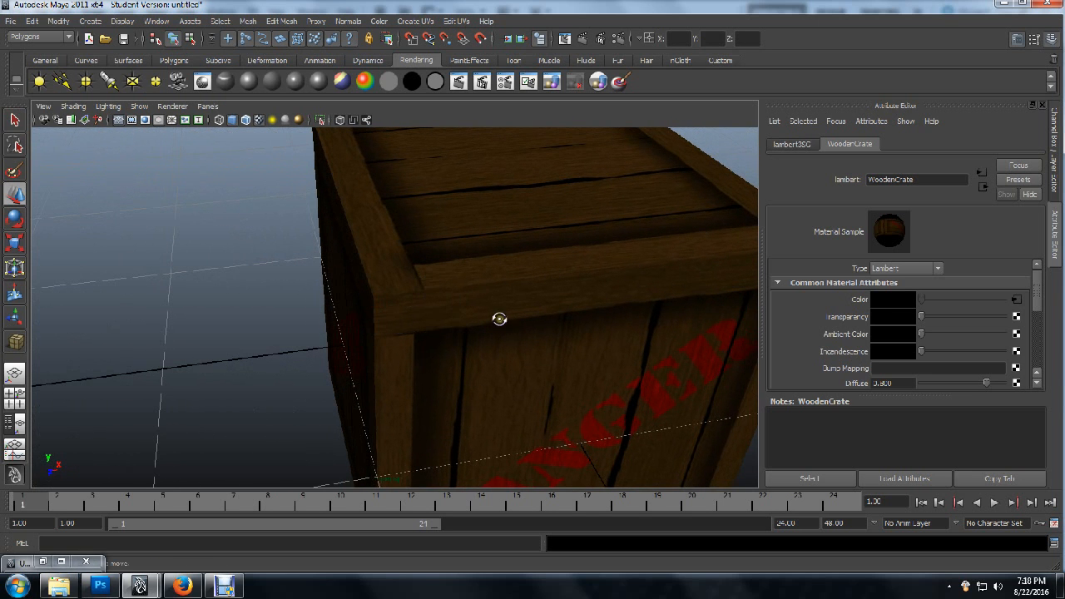
{"action": "left_click_drag", "start_coordinate": [500, 318], "coordinate": [434, 283], "text": "alt"}
{"action": "left_click_drag", "start_coordinate": [350, 278], "coordinate": [452, 275], "text": "alt"}
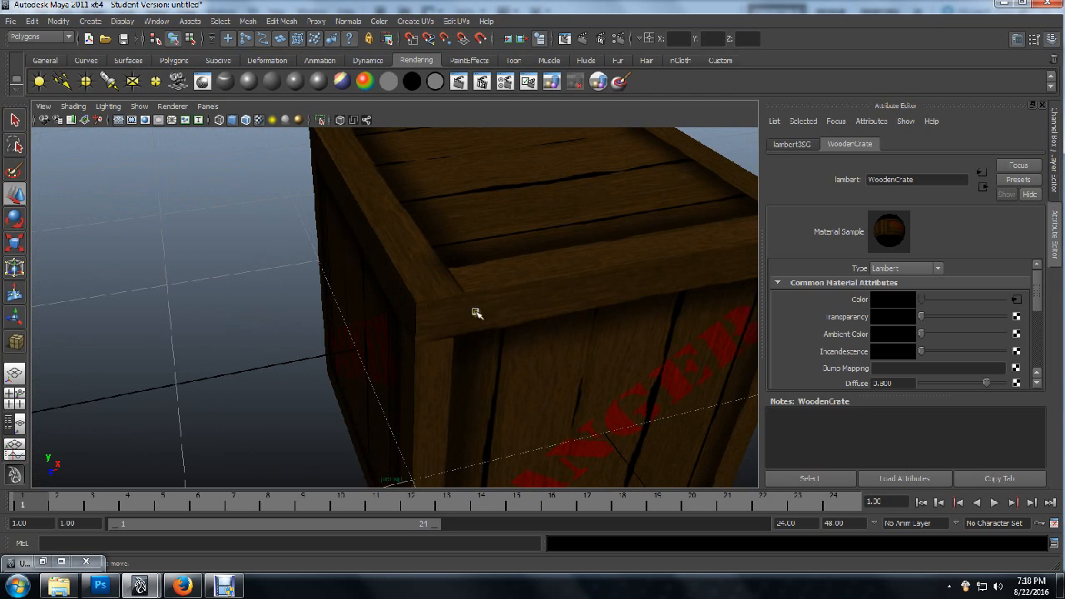
{"action": "left_click_drag", "start_coordinate": [475, 312], "coordinate": [427, 191], "text": "alt"}
{"action": "middle_click_drag", "start_coordinate": [433, 216], "coordinate": [441, 305], "text": "alt"}
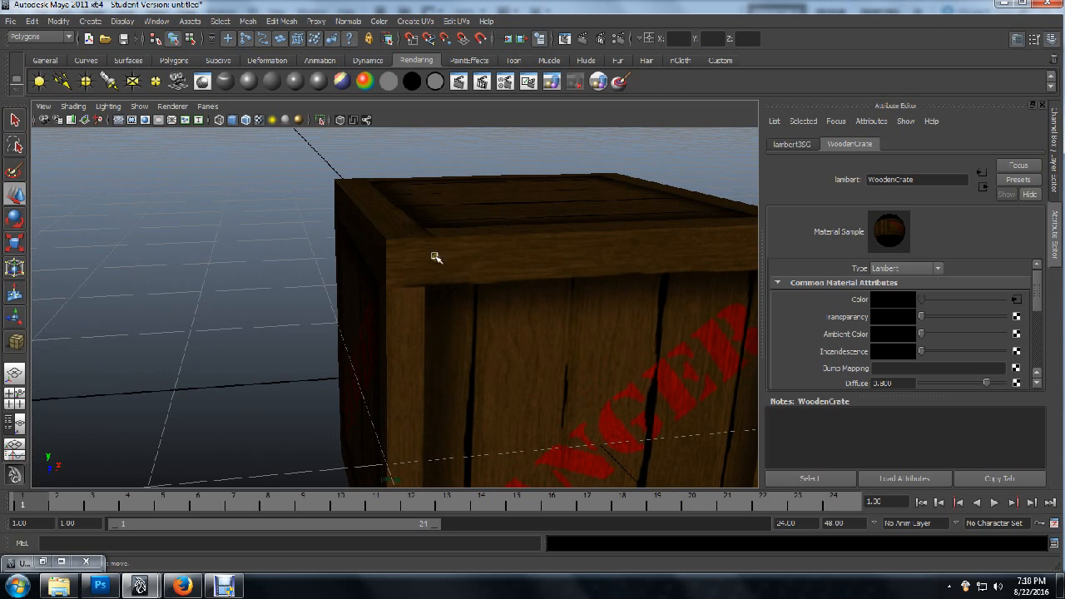
{"action": "left_click_drag", "start_coordinate": [436, 256], "coordinate": [324, 303], "text": "alt"}
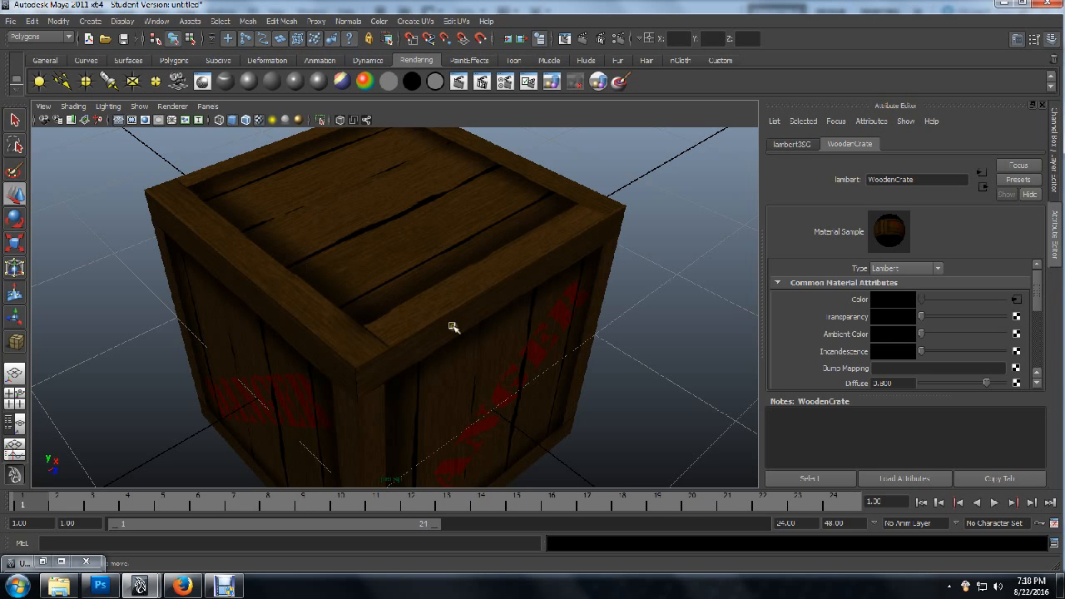
{"action": "left_click_drag", "start_coordinate": [370, 342], "coordinate": [325, 361], "text": "alt"}
{"action": "scroll", "coordinate": [395, 378], "scroll_direction": "down", "scroll_amount": 6}
{"action": "scroll", "coordinate": [395, 377], "scroll_direction": "up", "scroll_amount": 2}
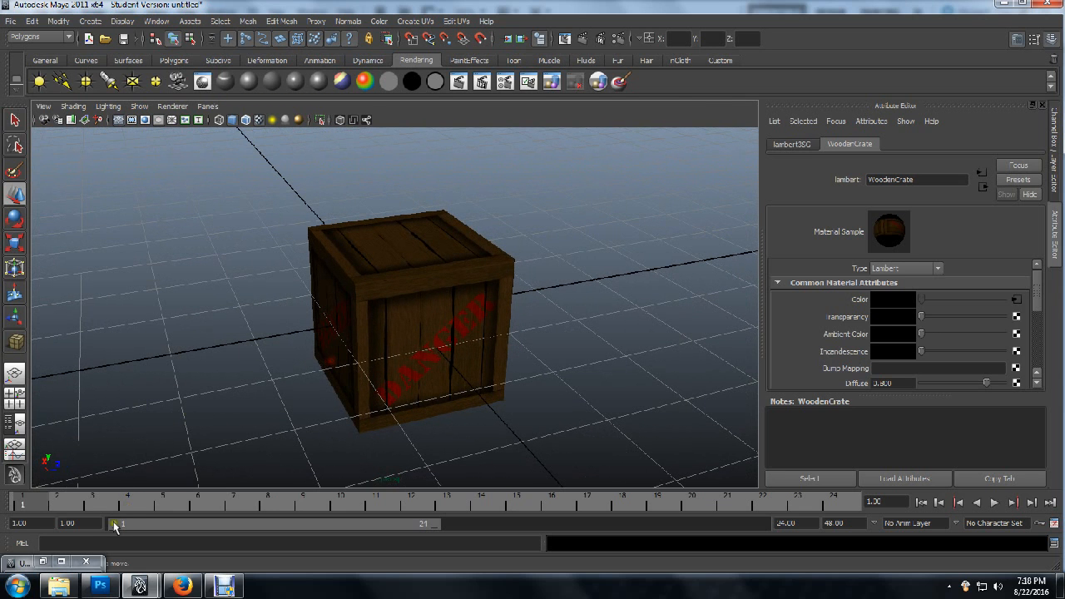
- Restore the UV Texture Editor and select the crate to show its cross-shaped UVs over the updated texture
{"action": "left_click", "coordinate": [47, 563]}
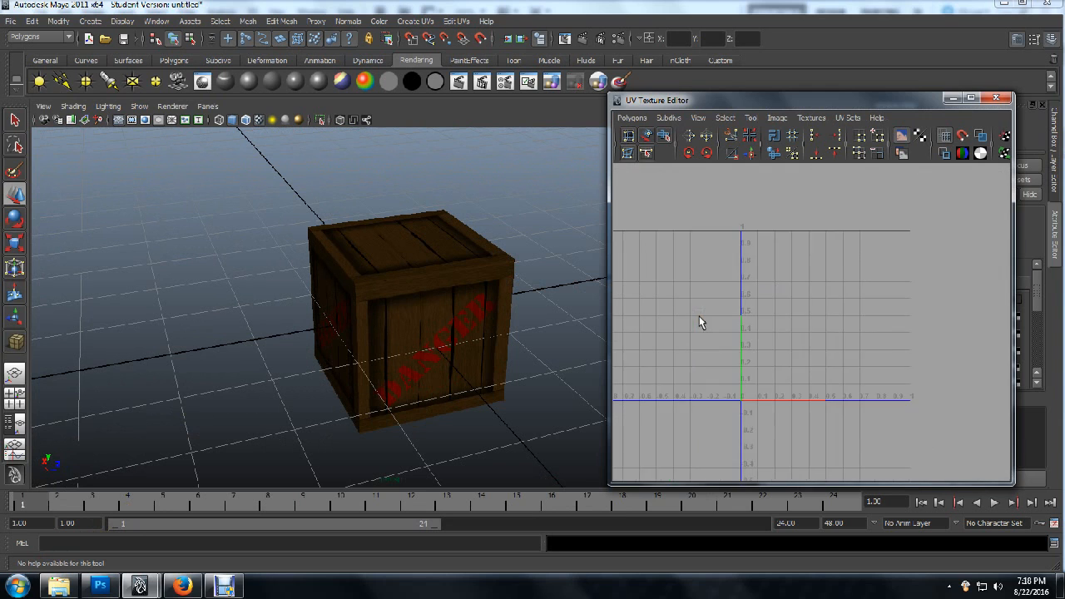
{"action": "left_click", "coordinate": [394, 312]}
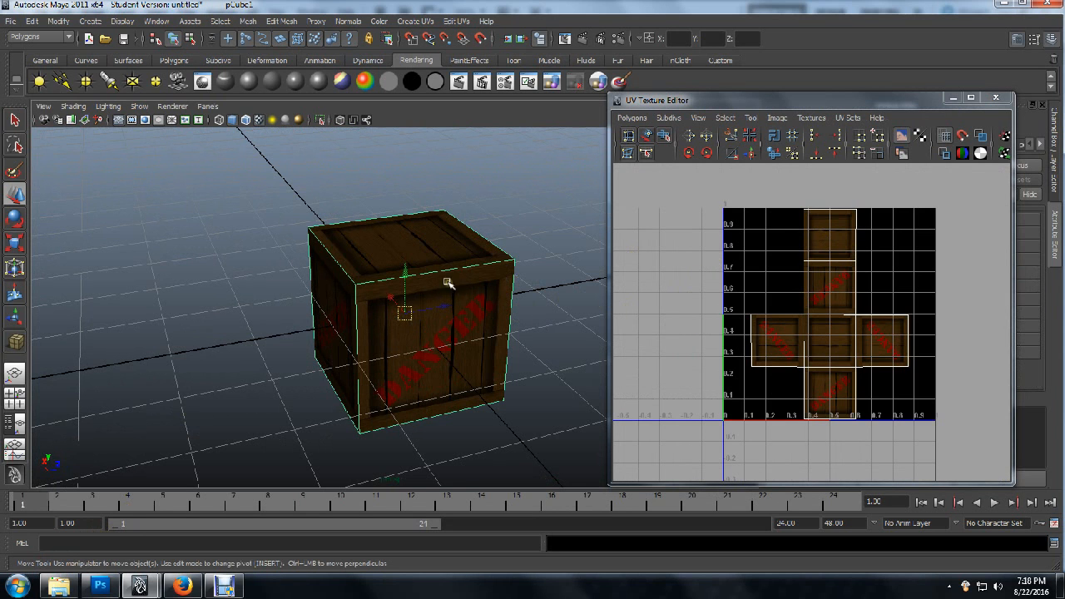
{"action": "right_click_drag", "start_coordinate": [478, 269], "coordinate": [482, 267]}
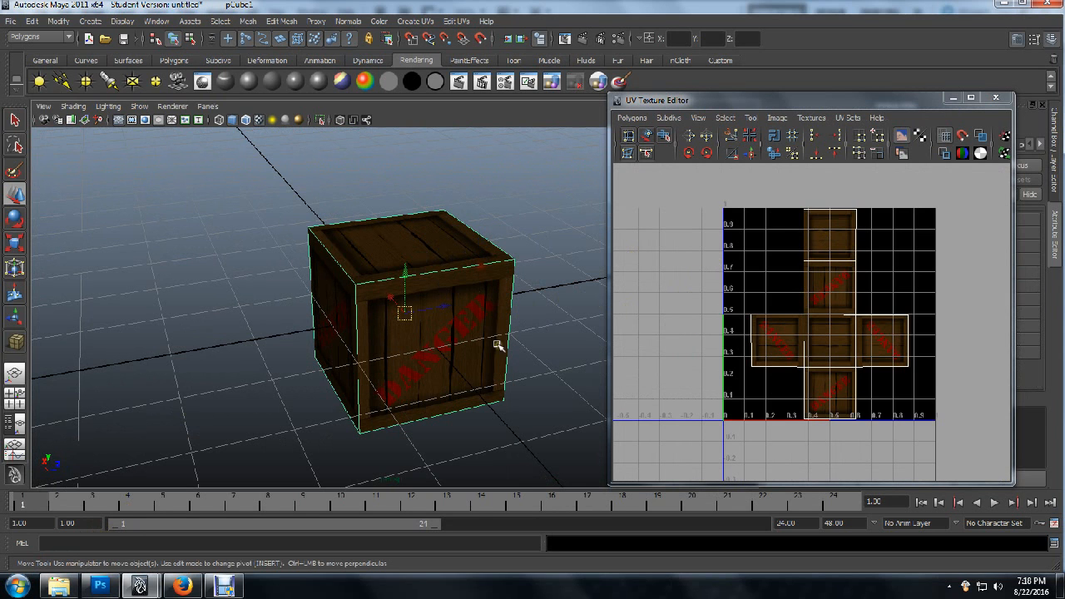